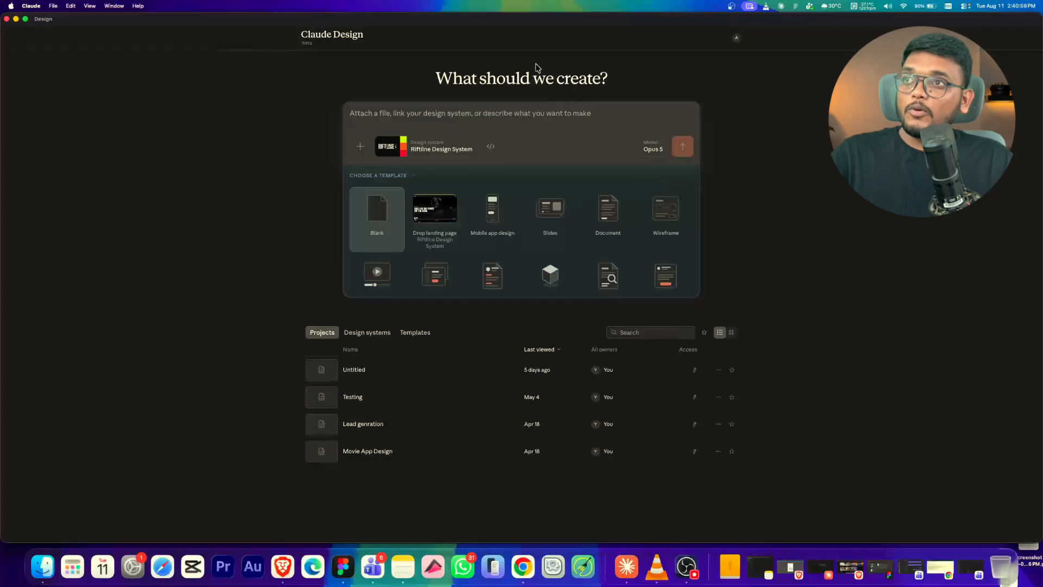
Step: Examine the available project templates and the list of design systems on the start page
scroll(542, 239, down, 3)
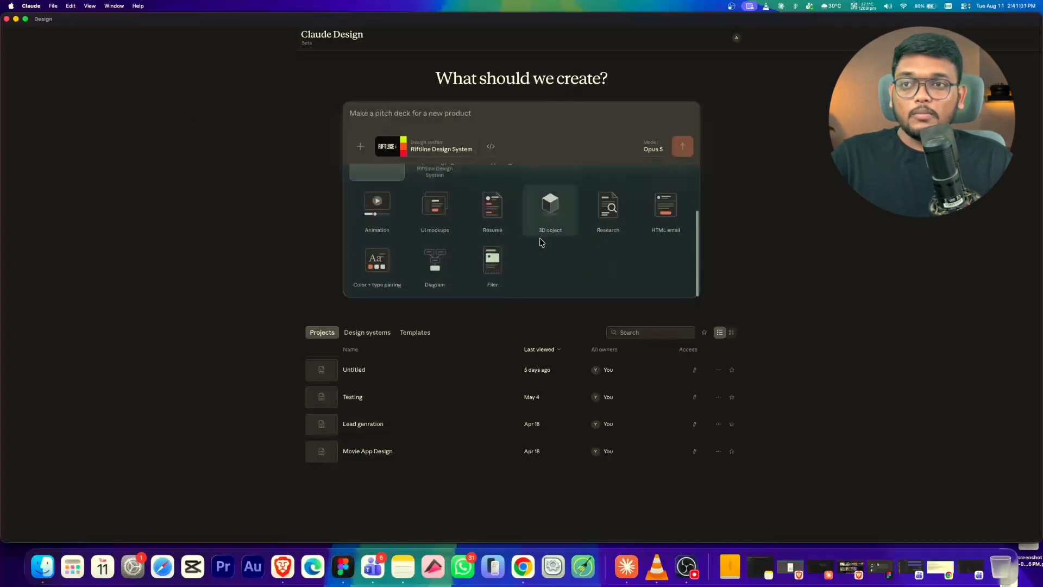
scroll(522, 234, up, 3)
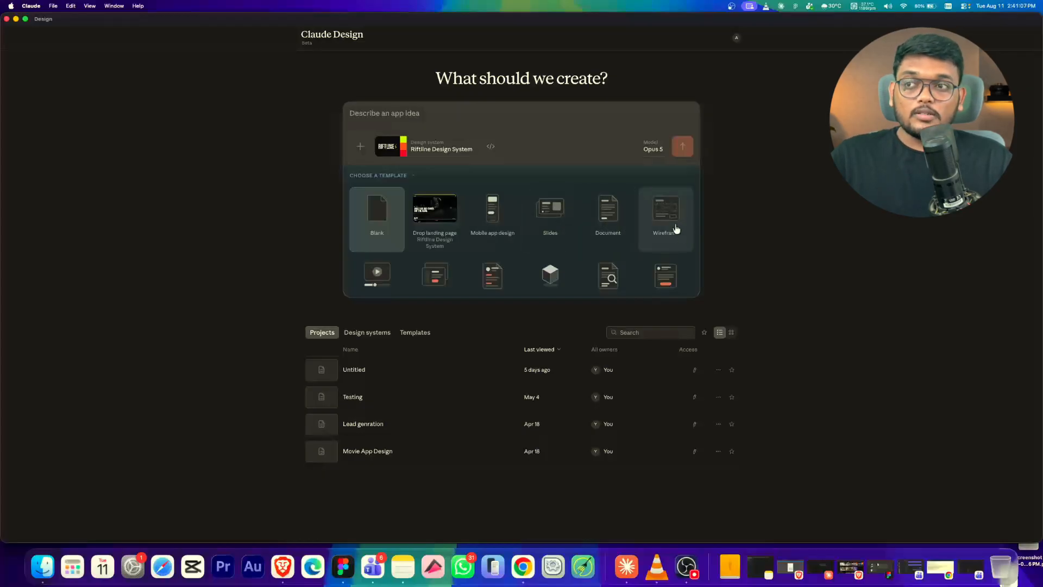
scroll(677, 229, down, 2)
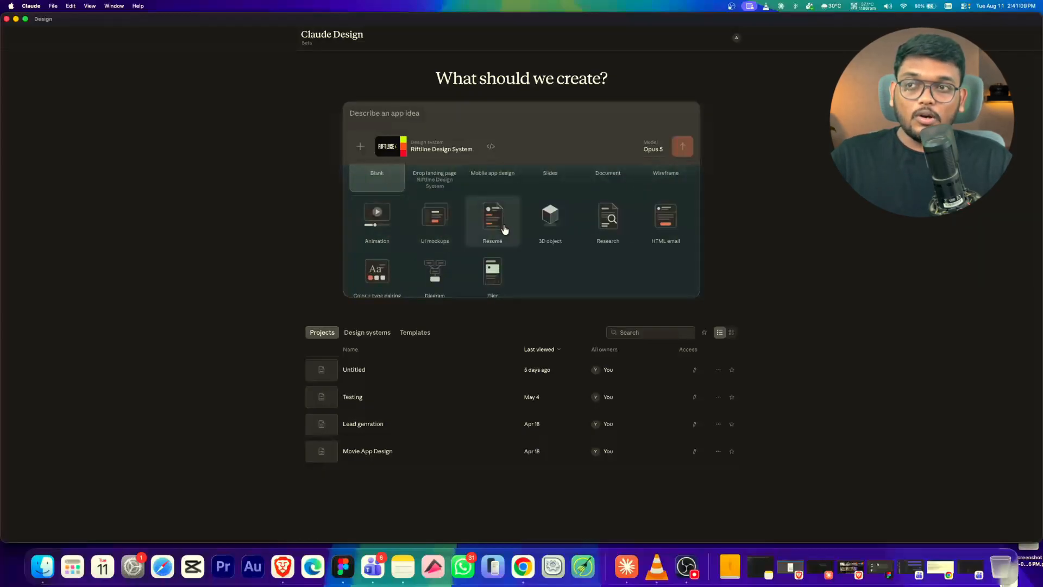
scroll(567, 223, down, 1)
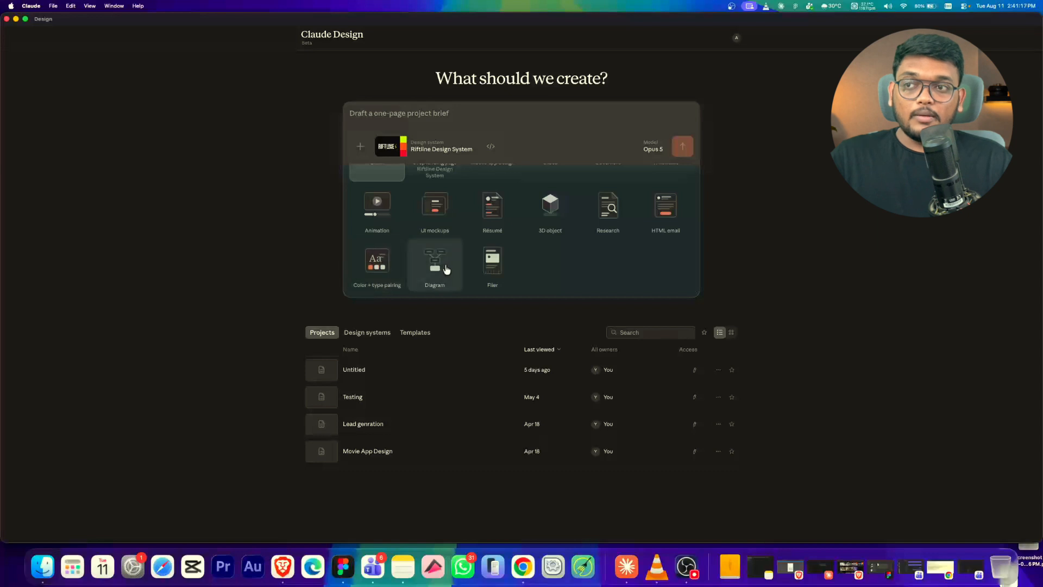
scroll(557, 273, up, 3)
scroll(557, 273, down, 3)
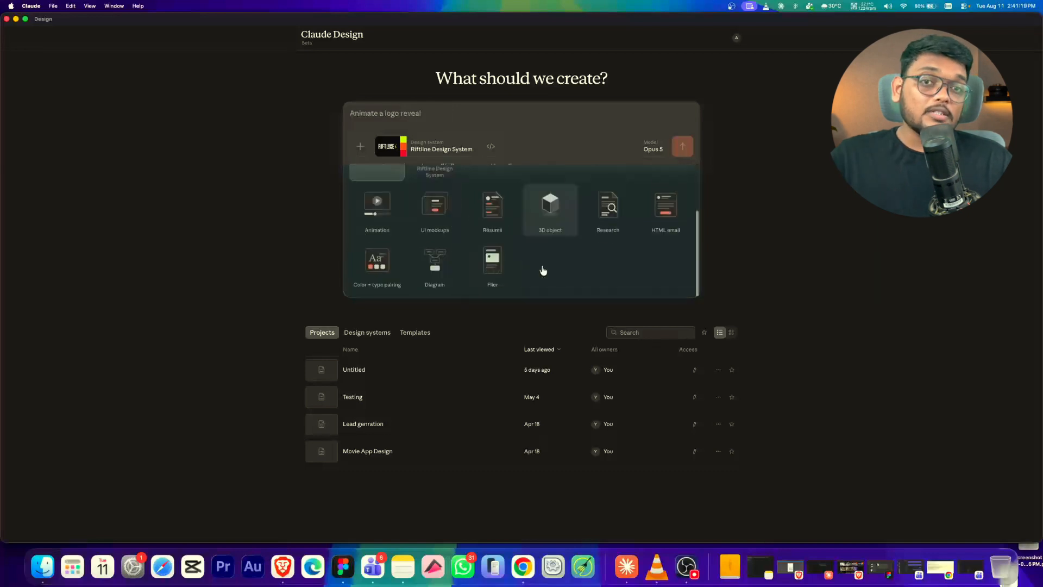
click(427, 155)
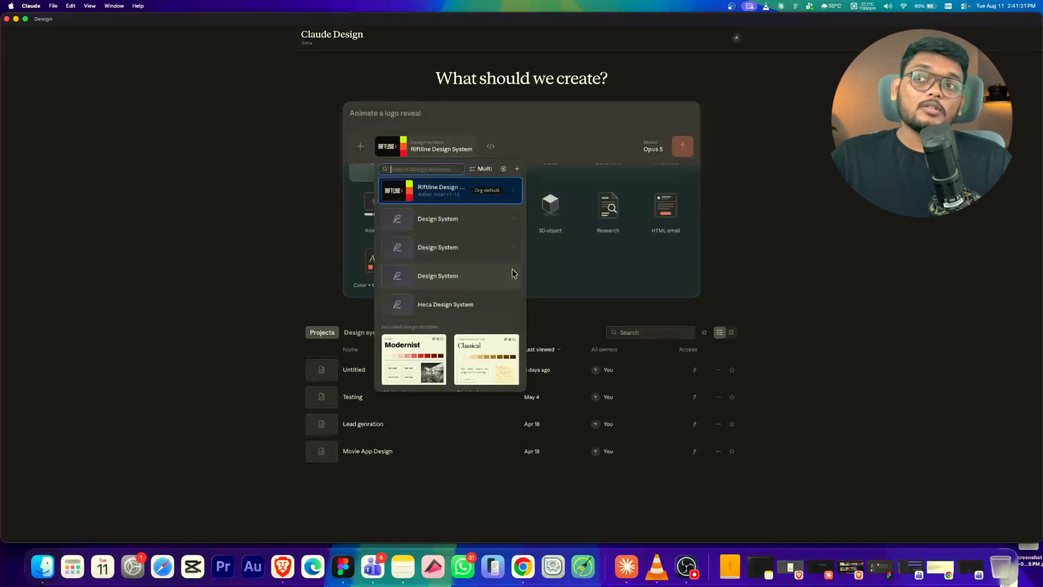
click(589, 272)
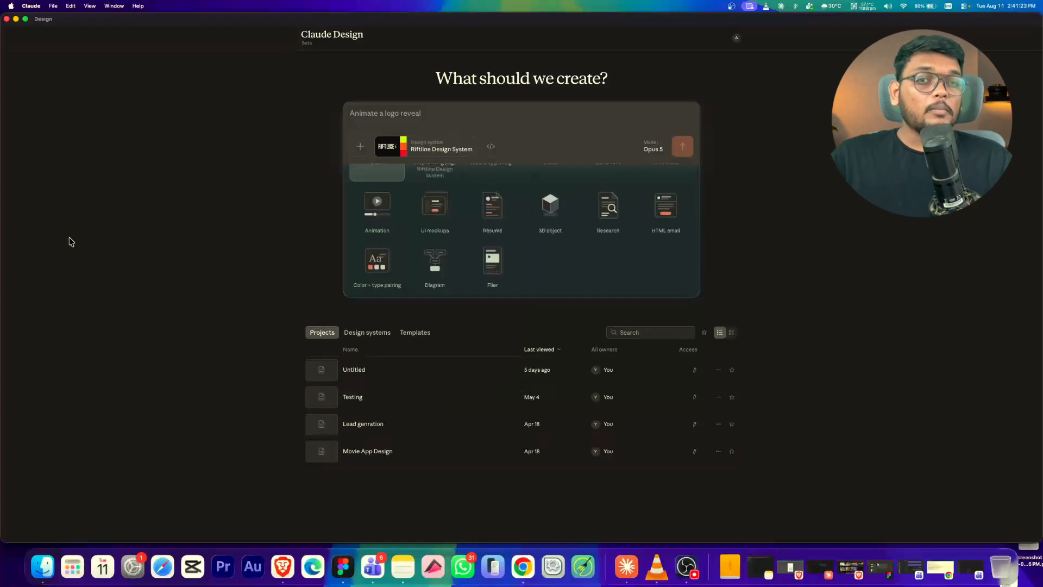
scroll(375, 255, up, 3)
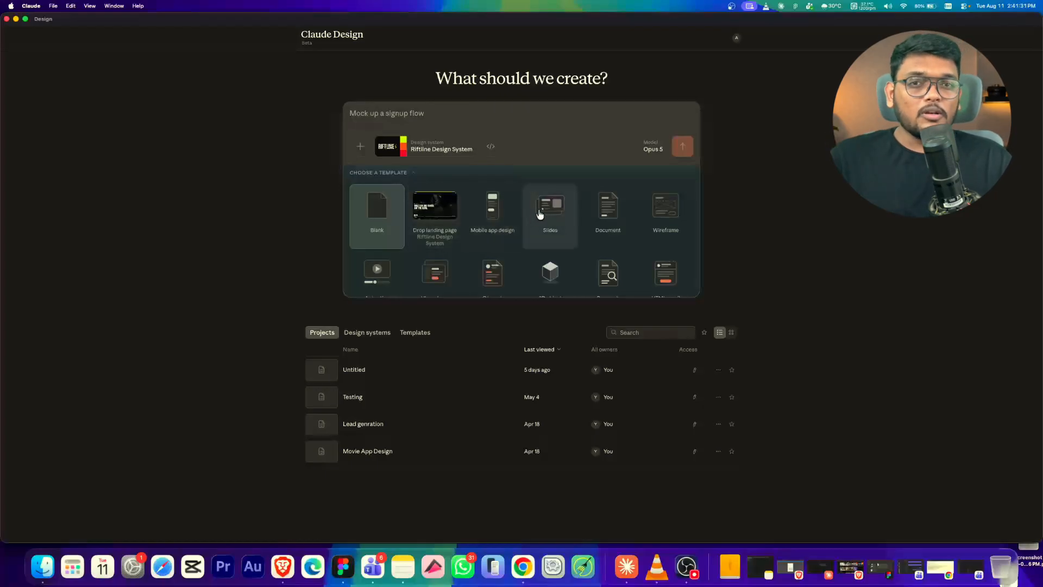
scroll(541, 213, down, 2)
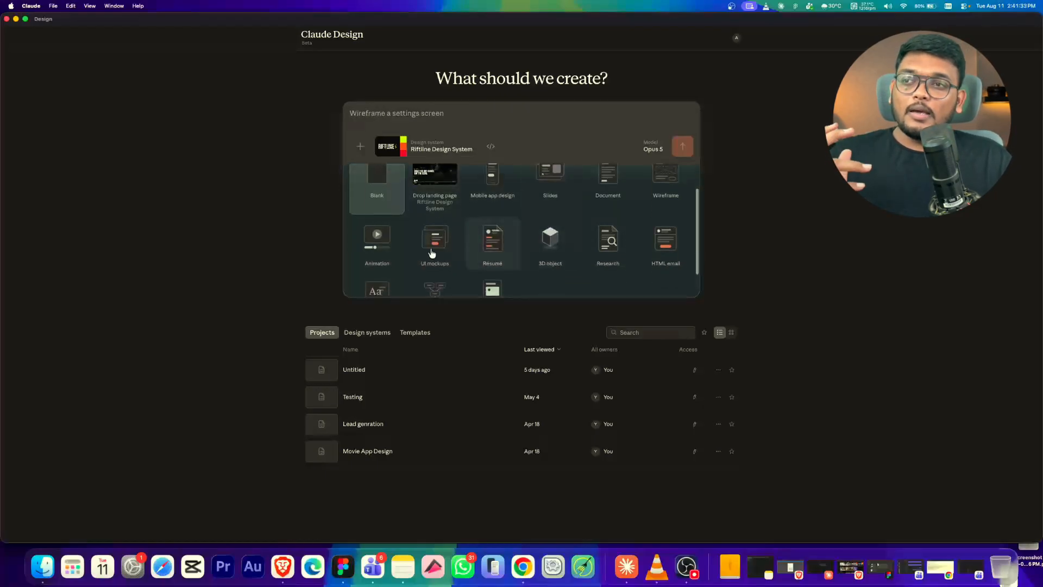
scroll(489, 247, down, 2)
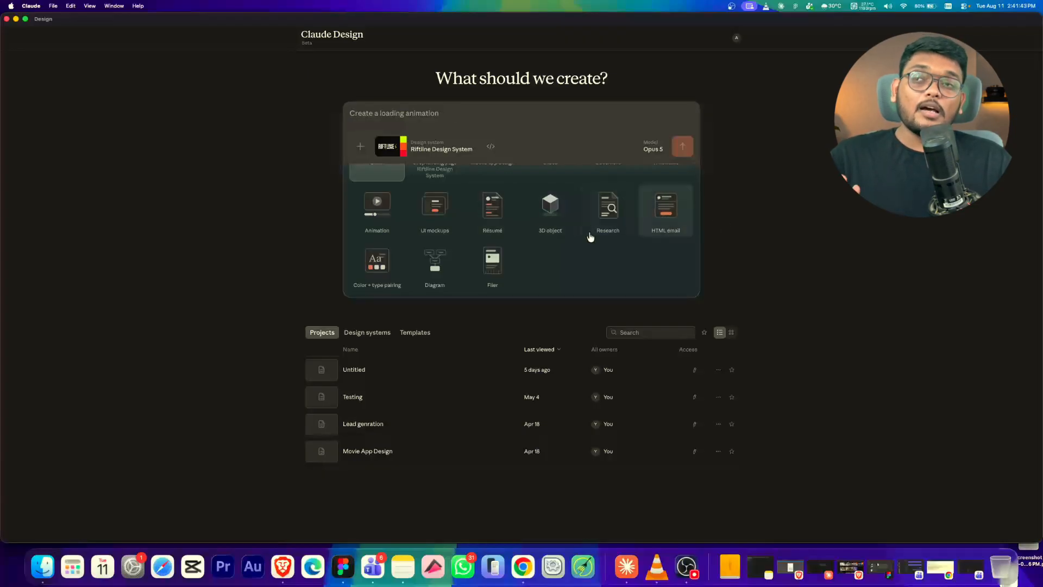
click(435, 147)
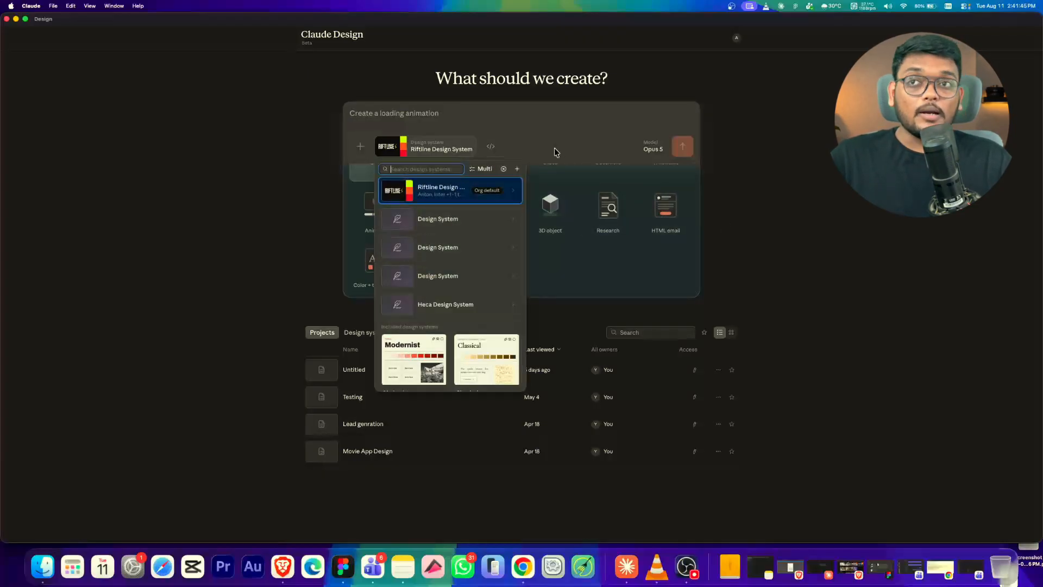
click(557, 120)
Step: Choose the Mobile app design template and copy the entire skating board shopping app prompt from the Notes app
scroll(606, 244, up, 2)
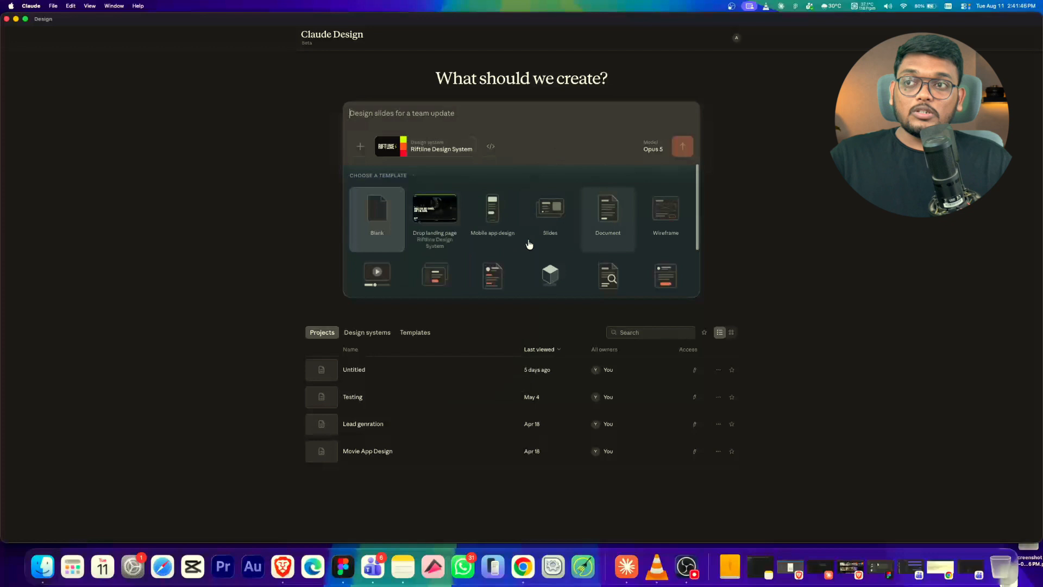
click(494, 225)
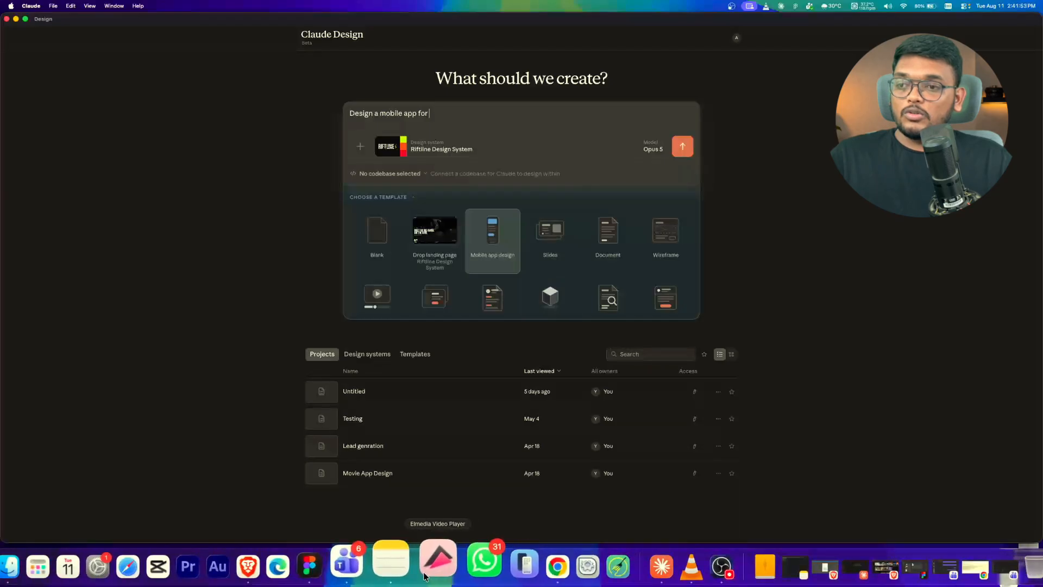
click(391, 562)
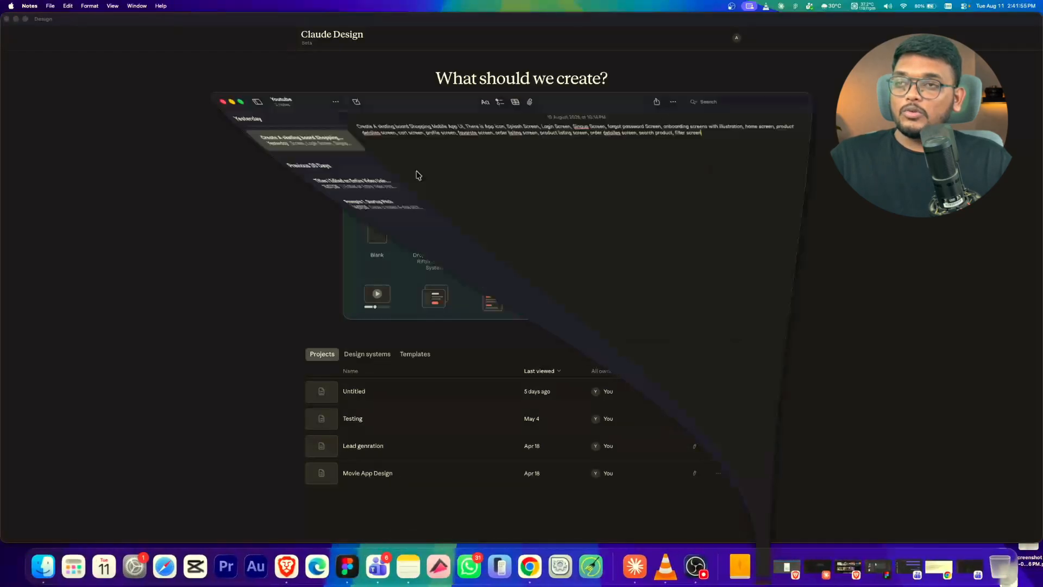
key(cmd+a)
key(cmd+c)
key(cmd+Tab)
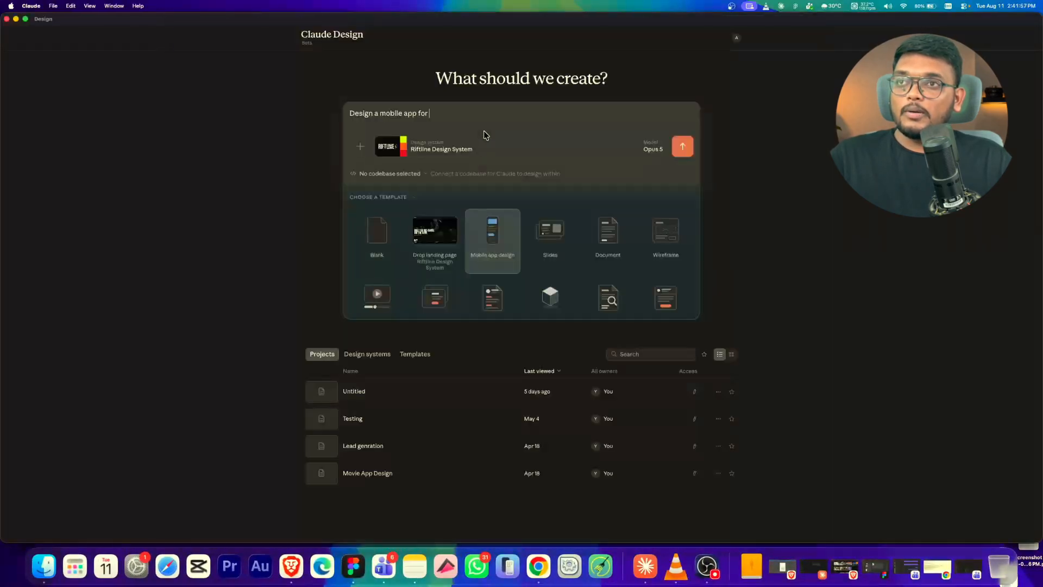
Step: Add the copied prompt after "Design a mobile app for" in Claude Design and delete the redundant words "Create A"
triple_click(443, 115)
click(444, 114)
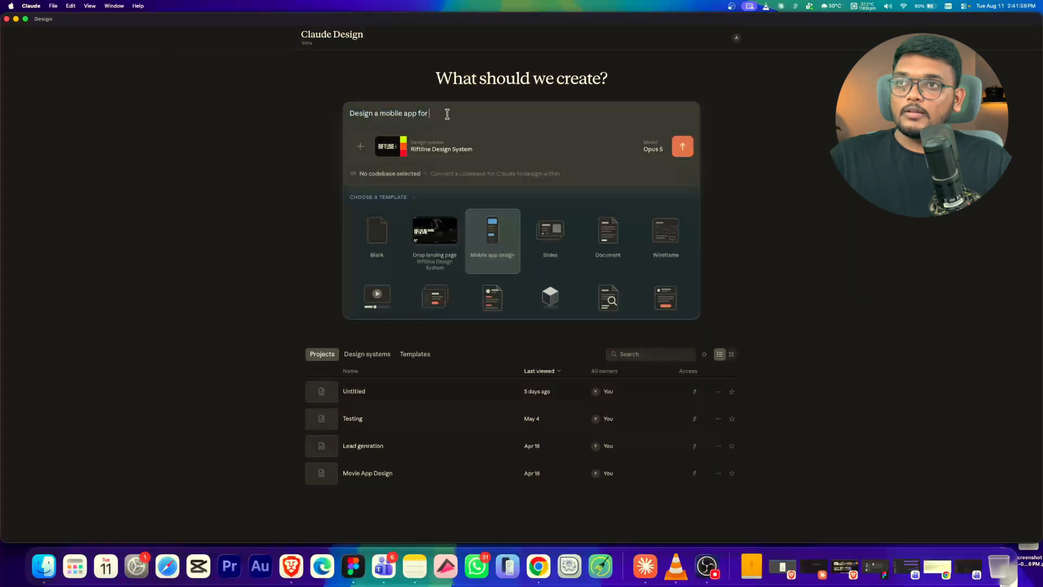
key(super+v)
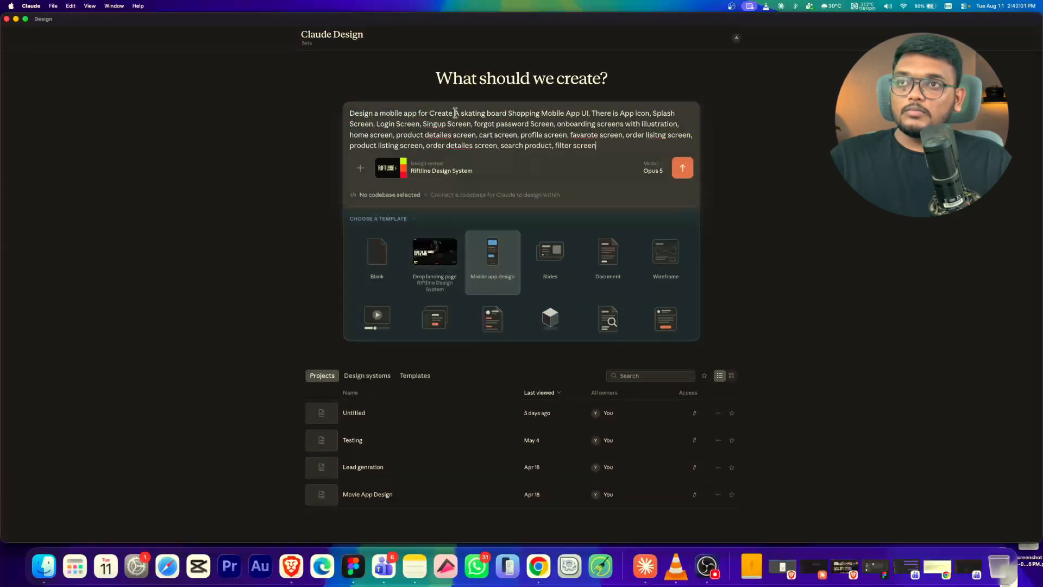
drag(459, 113, 434, 112)
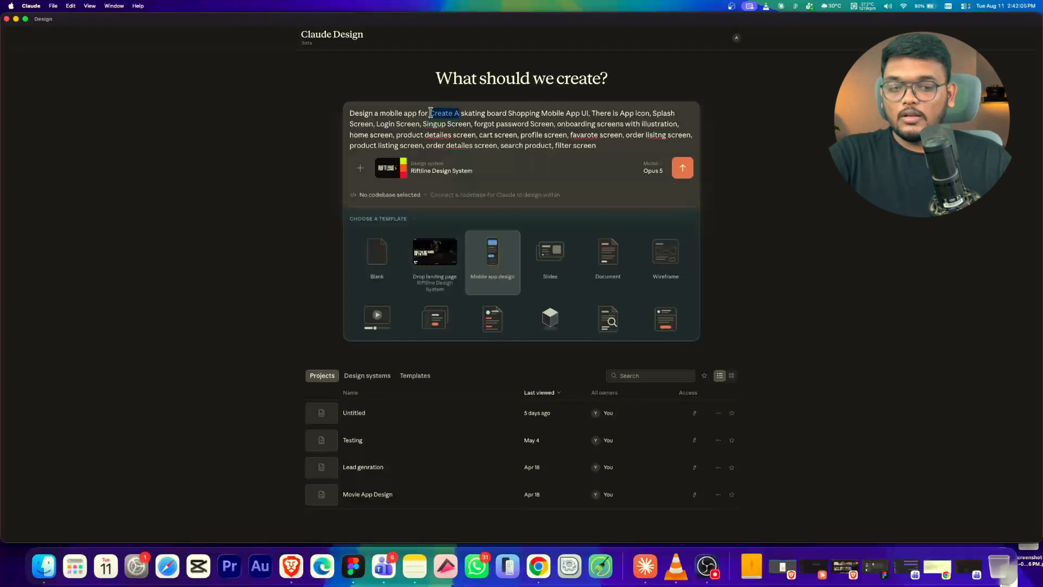
key(BackSpace)
key(BackSpace)
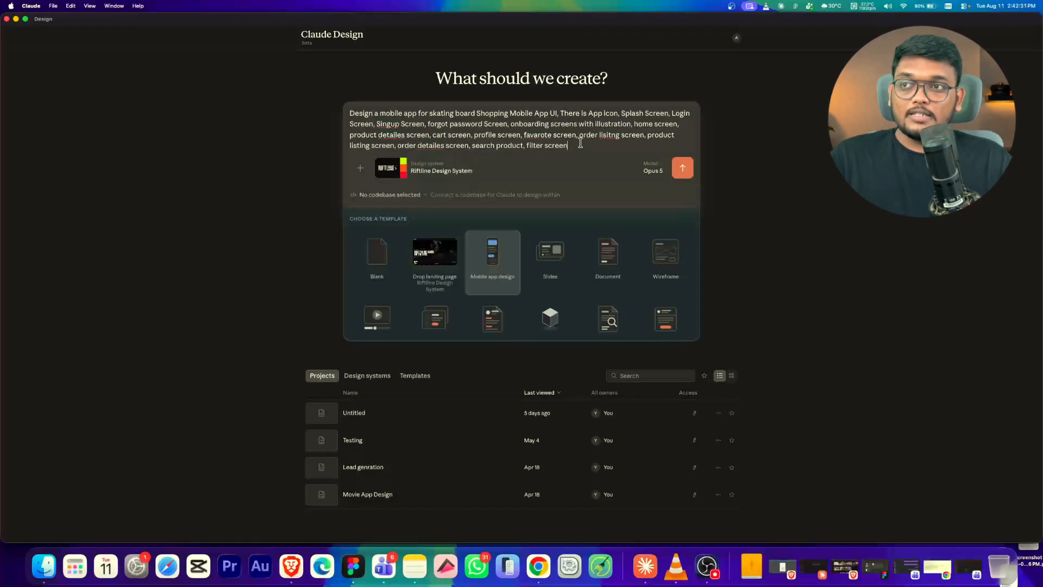
Step: Set Riftline Design System as the design system for the new project
click(448, 174)
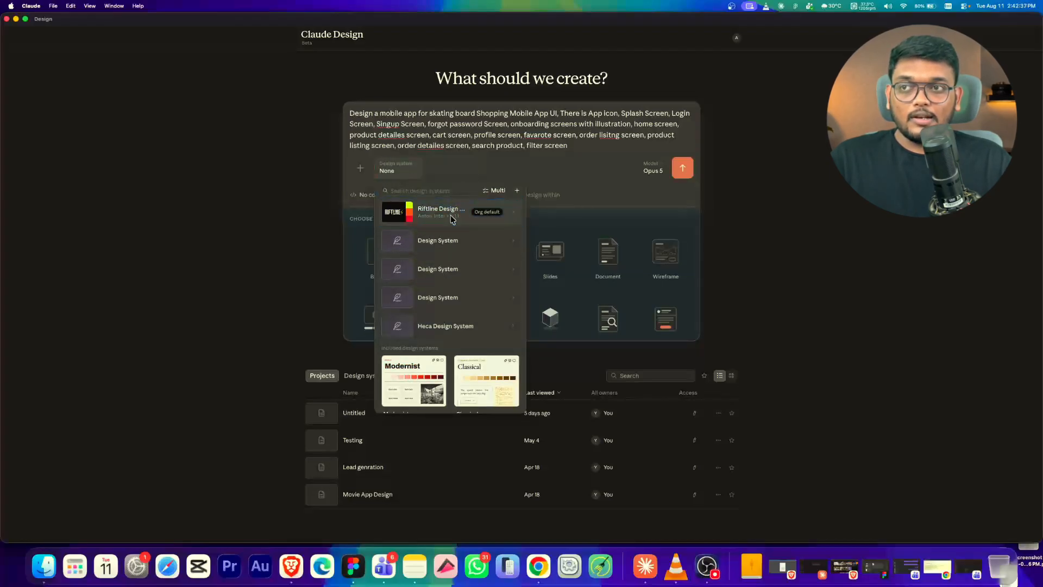
click(442, 222)
click(434, 173)
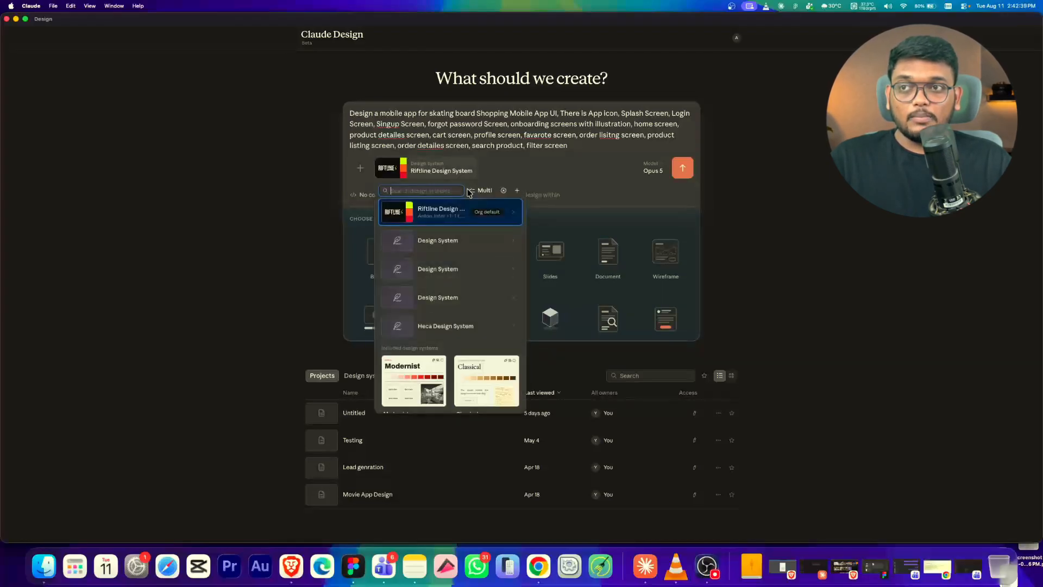
click(516, 166)
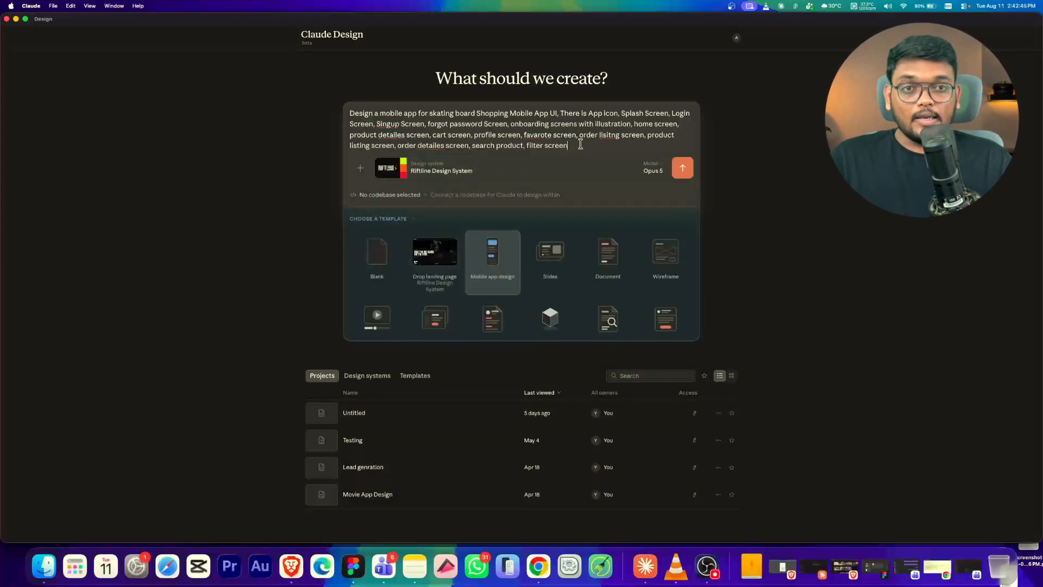
Step: Choose Opus 5 as the model and view its effort setting
click(654, 169)
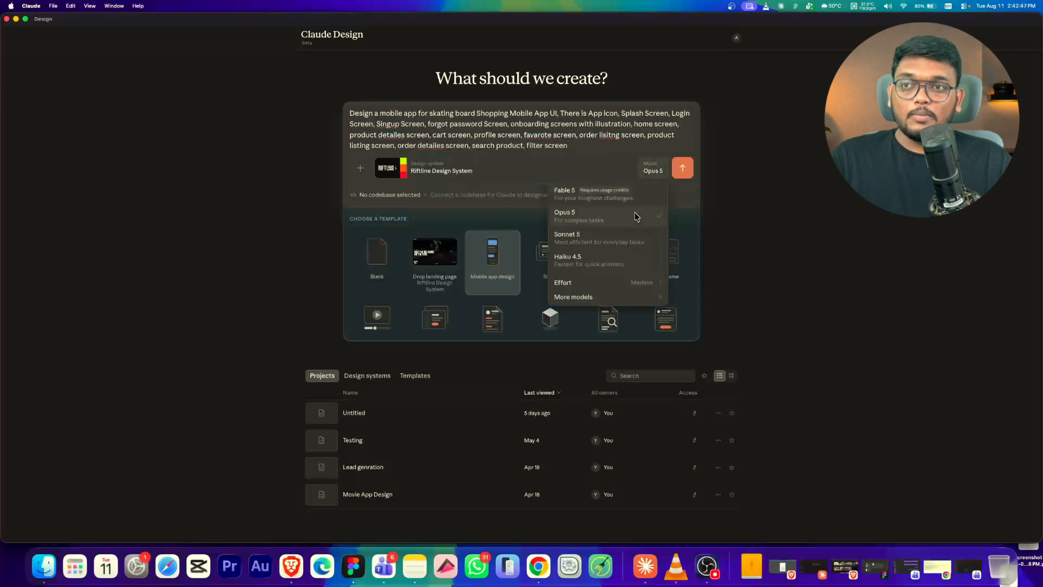
click(600, 221)
click(646, 173)
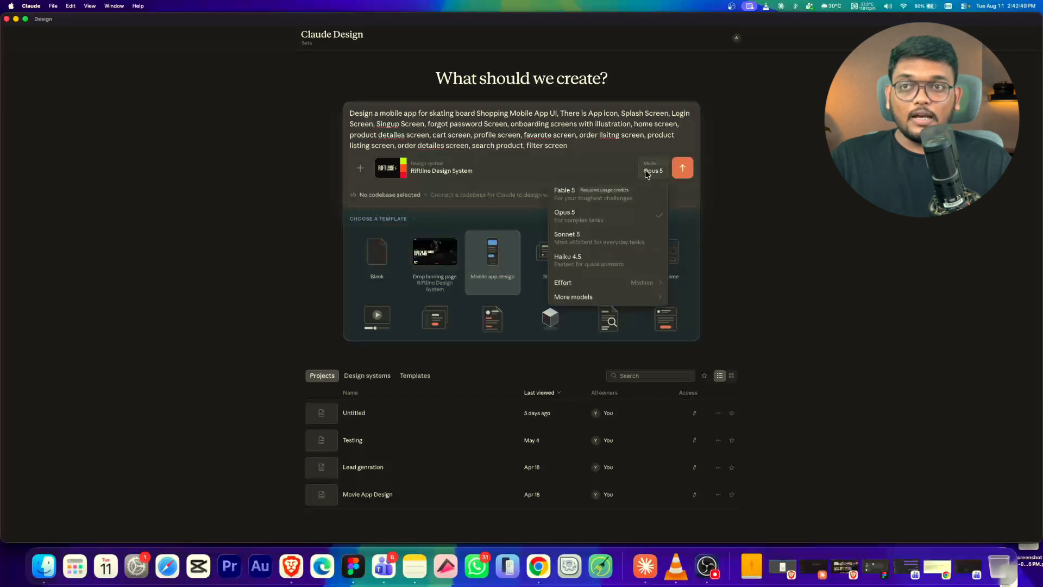
mouse_move(613, 285)
click(582, 171)
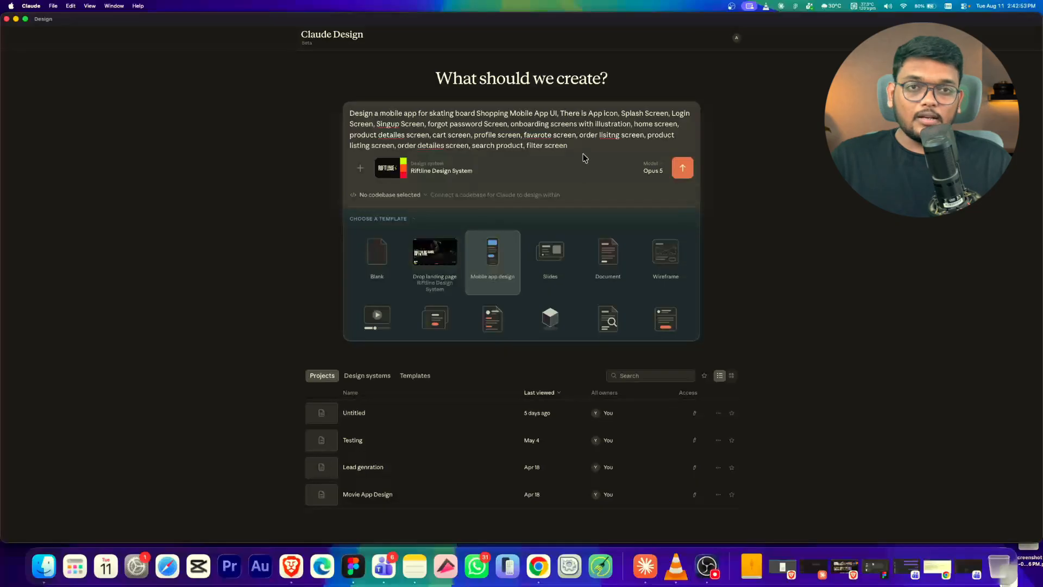
Step: Check the attachment options and submit the prompt to start generating the skateboard shopping app design
click(360, 172)
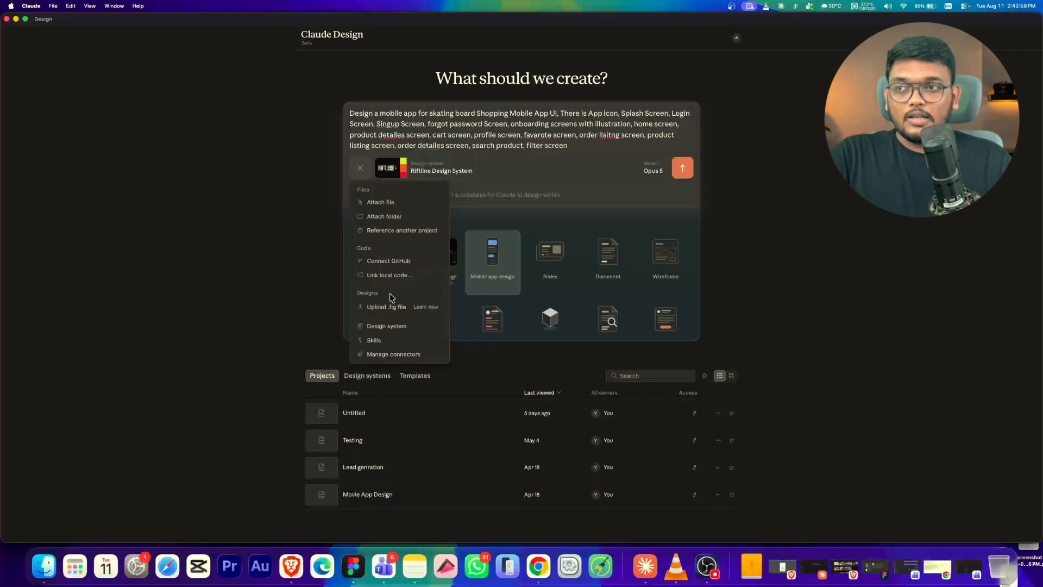
click(590, 147)
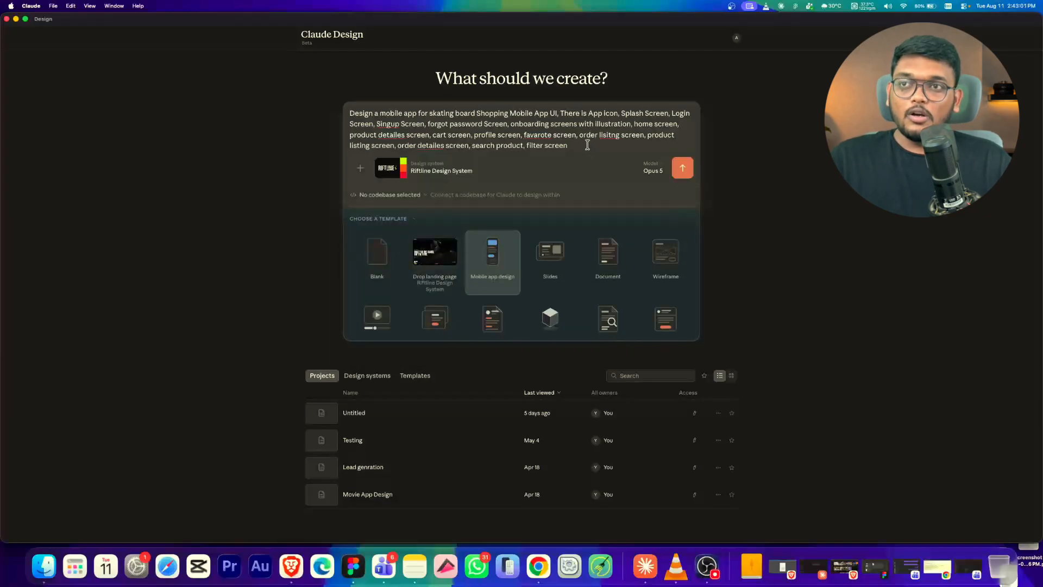
click(681, 169)
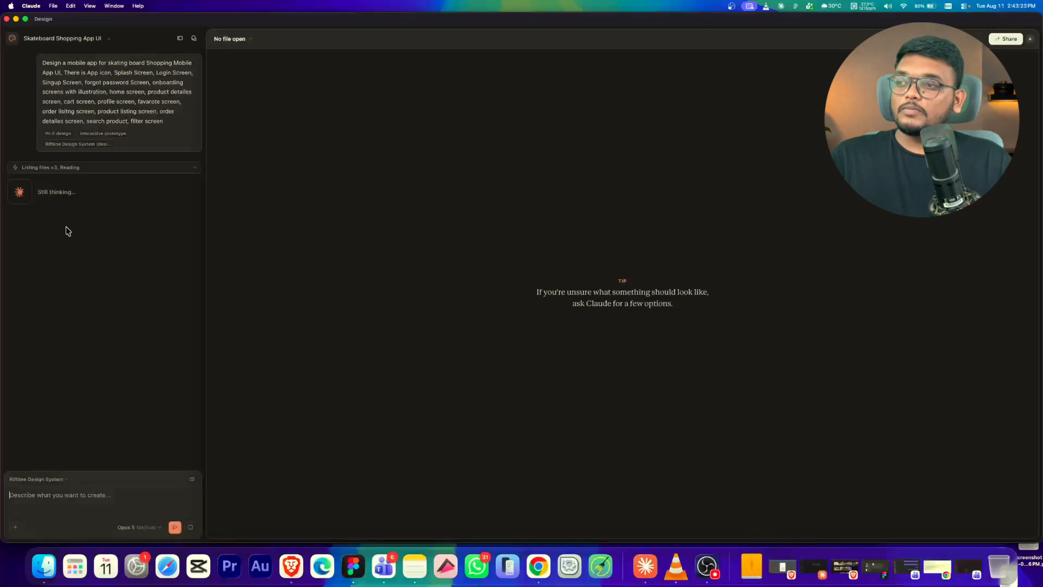
Step: Examine the generation progress details and the Riftline Design System's tokens, Commerce components, Skate icons and Checker rule
click(83, 167)
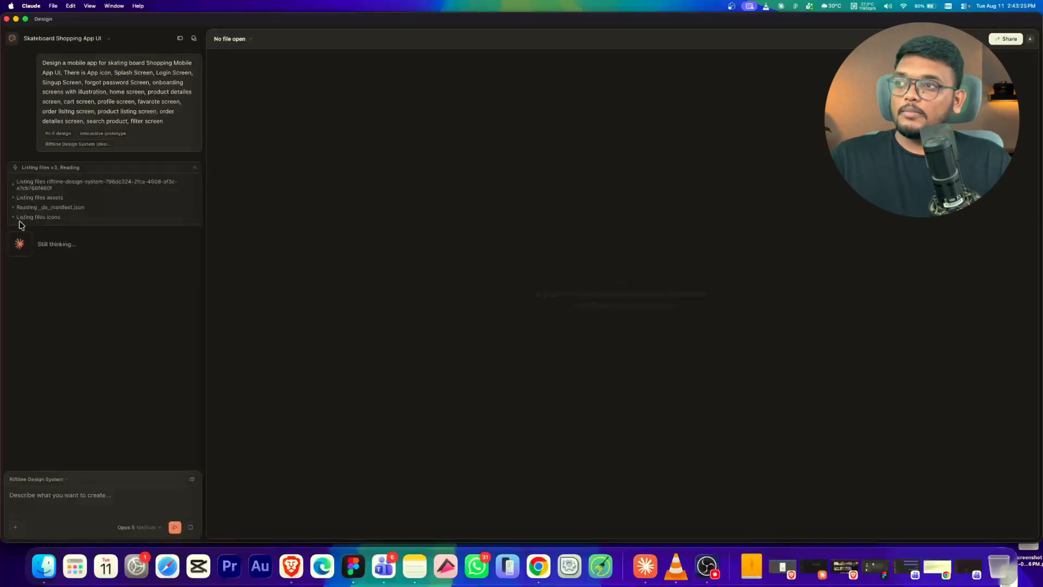
click(48, 479)
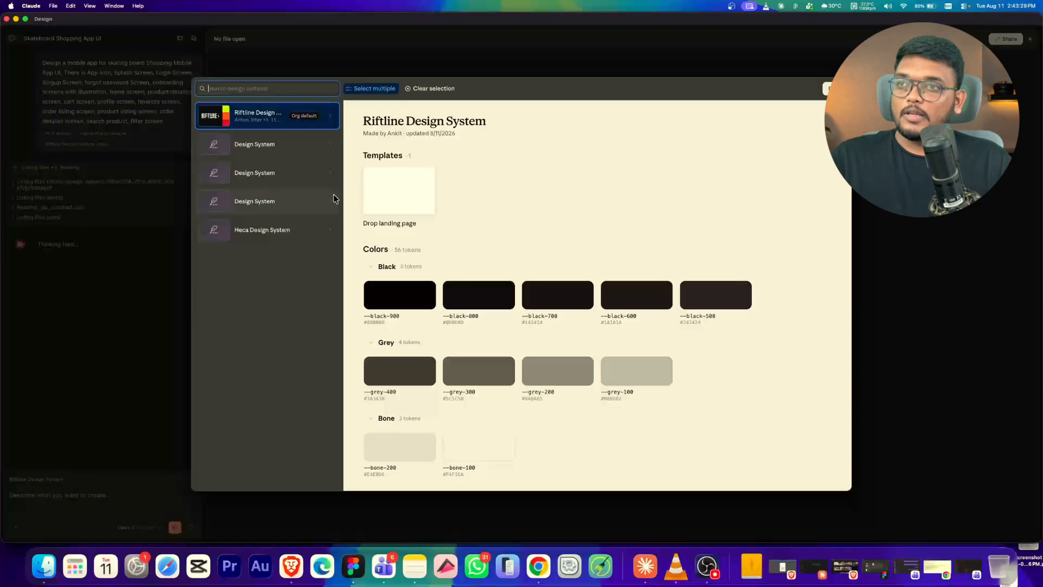
scroll(513, 265, down, 10)
scroll(515, 270, down, 20)
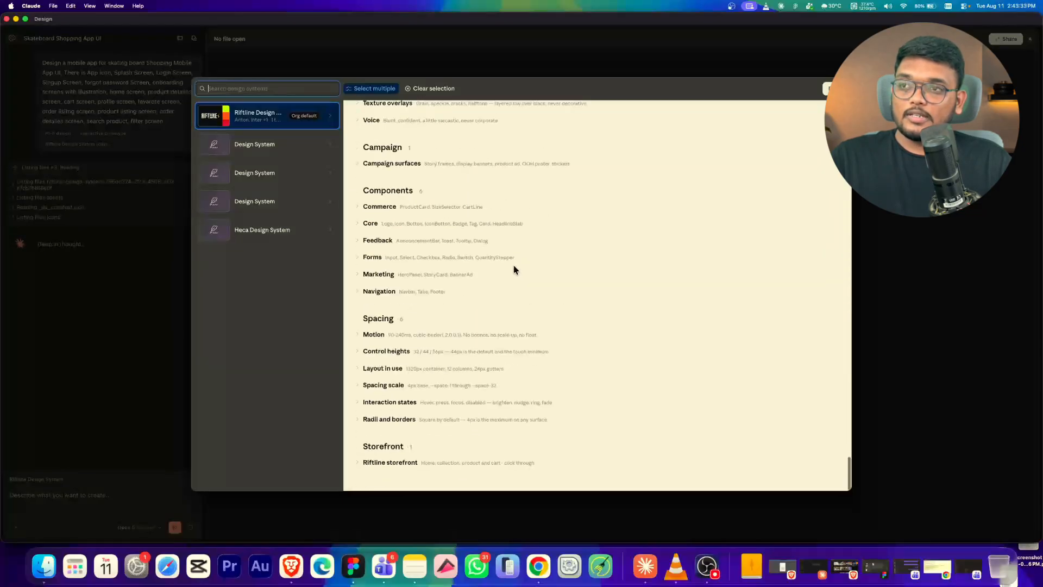
click(360, 206)
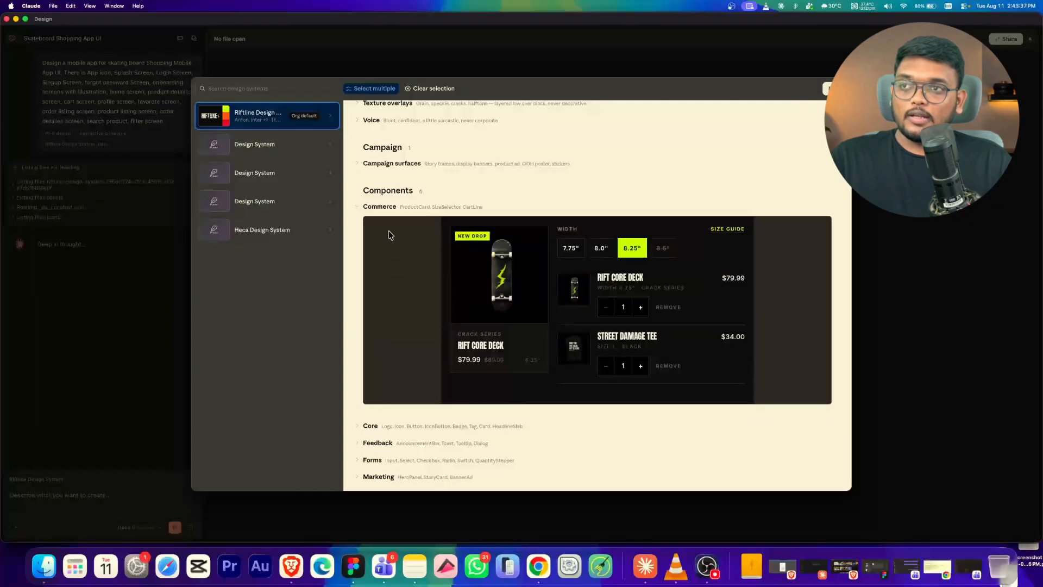
click(383, 208)
scroll(443, 198, up, 5)
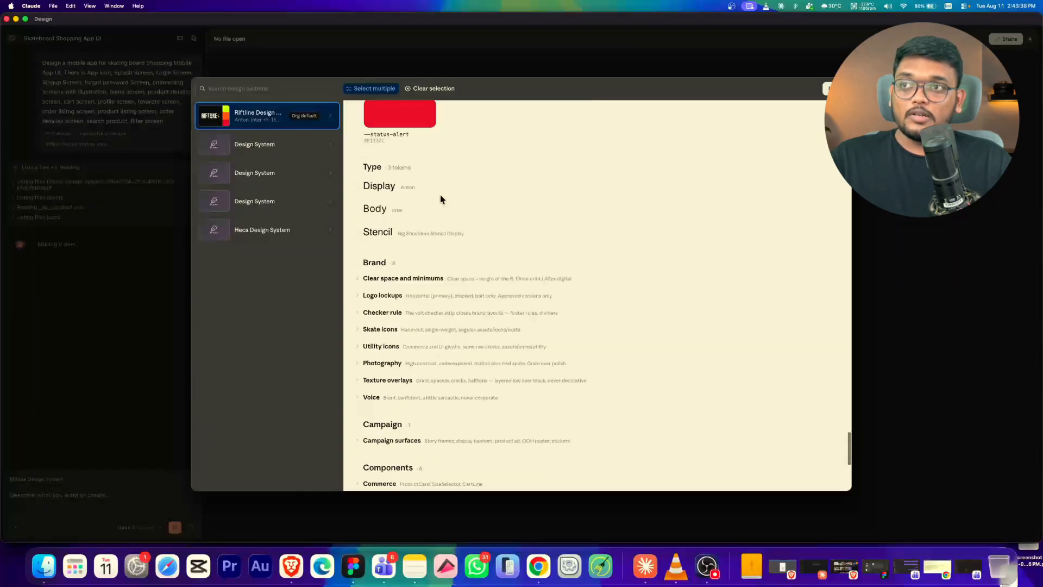
click(369, 329)
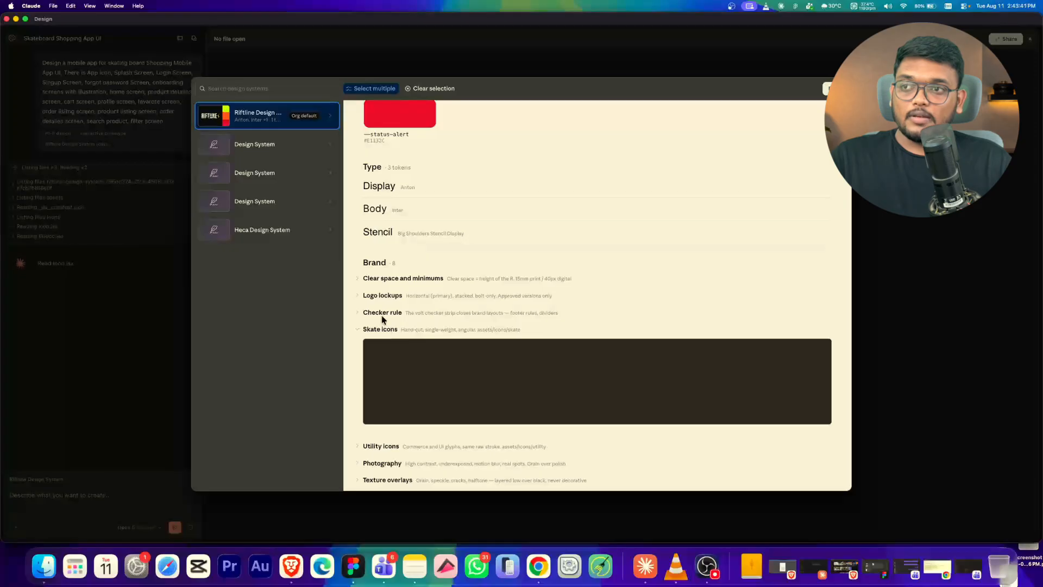
click(382, 313)
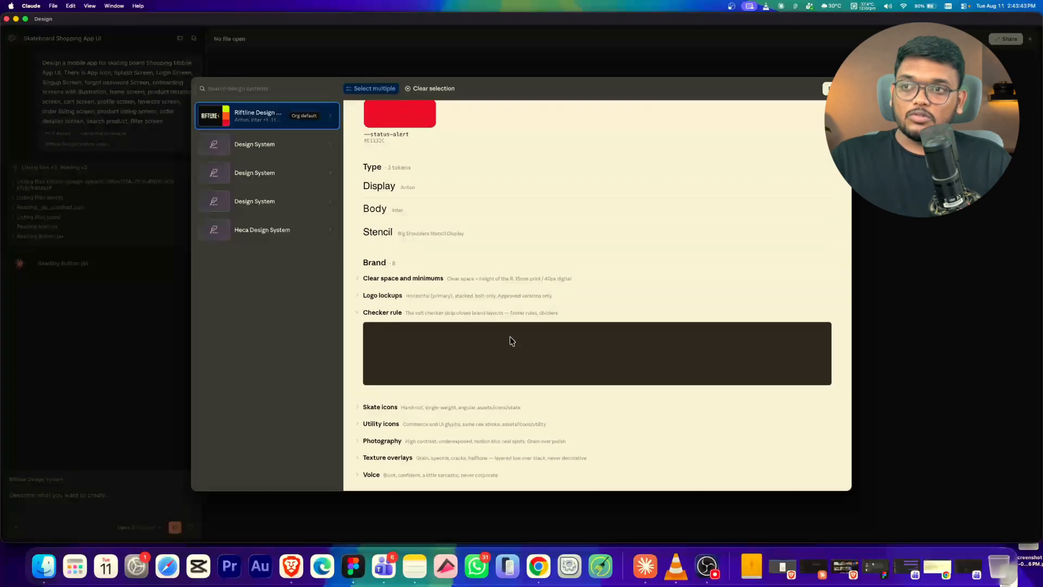
Step: Review the Riftline Design System's Type tokens and Checker rule, and close the design system browser
scroll(409, 336, up, 3)
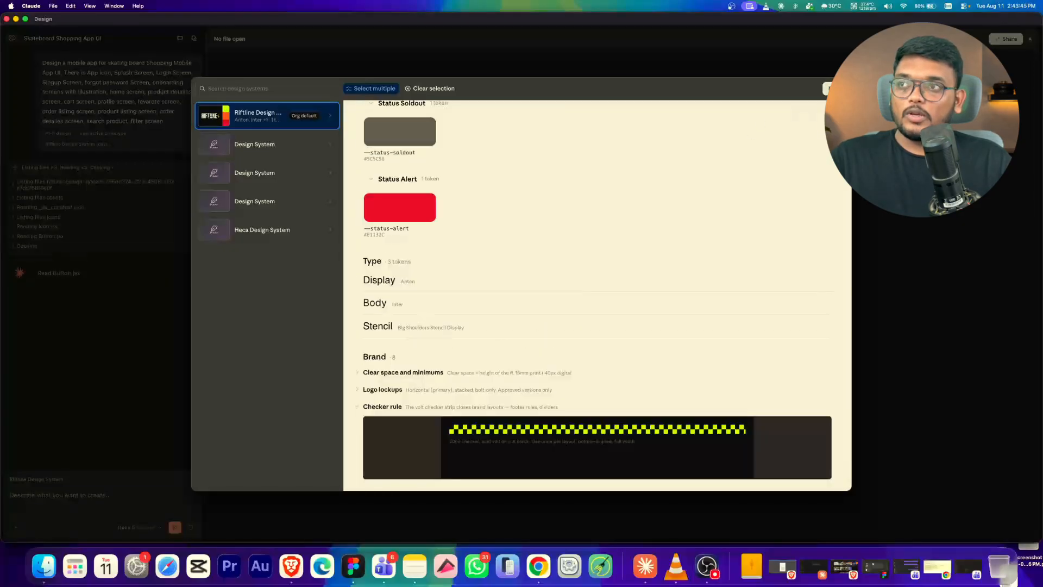
click(63, 381)
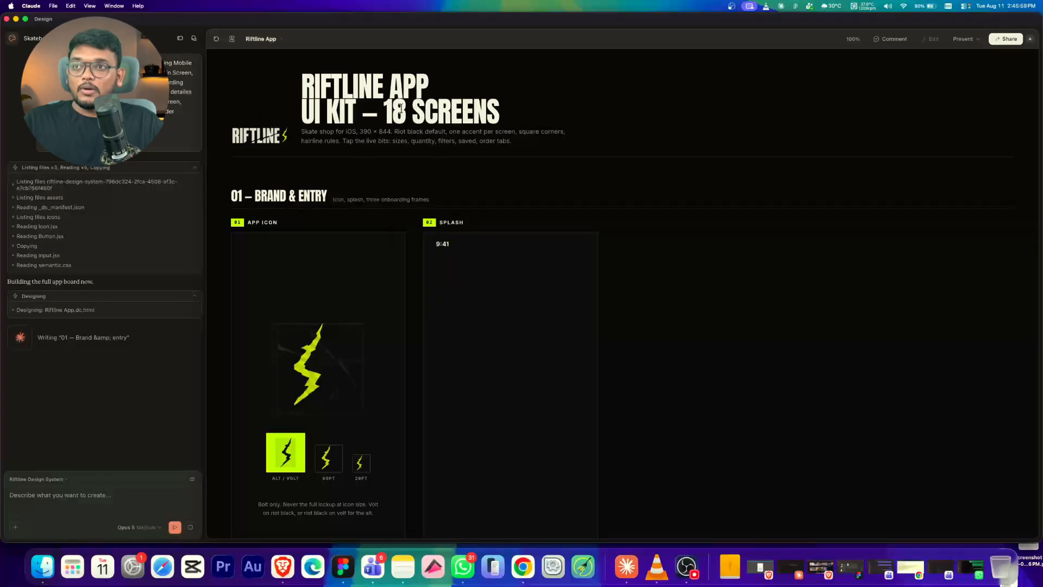
Step: Examine the Riftline App UI kit heading and the App Icon and Splash frames while the board is being generated
drag(400, 112, 504, 111)
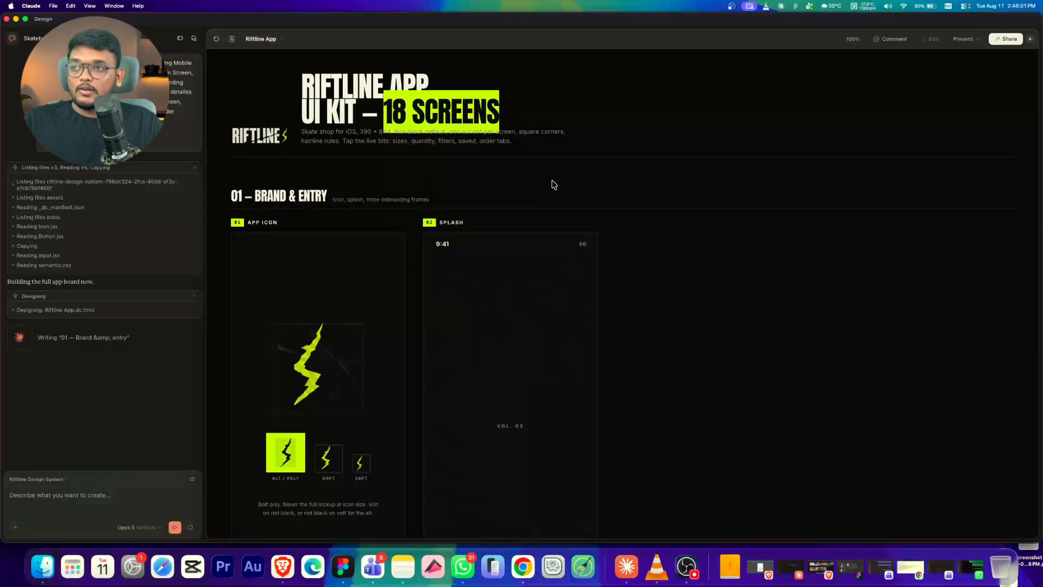
scroll(668, 207, down, 1)
scroll(668, 207, up, 3)
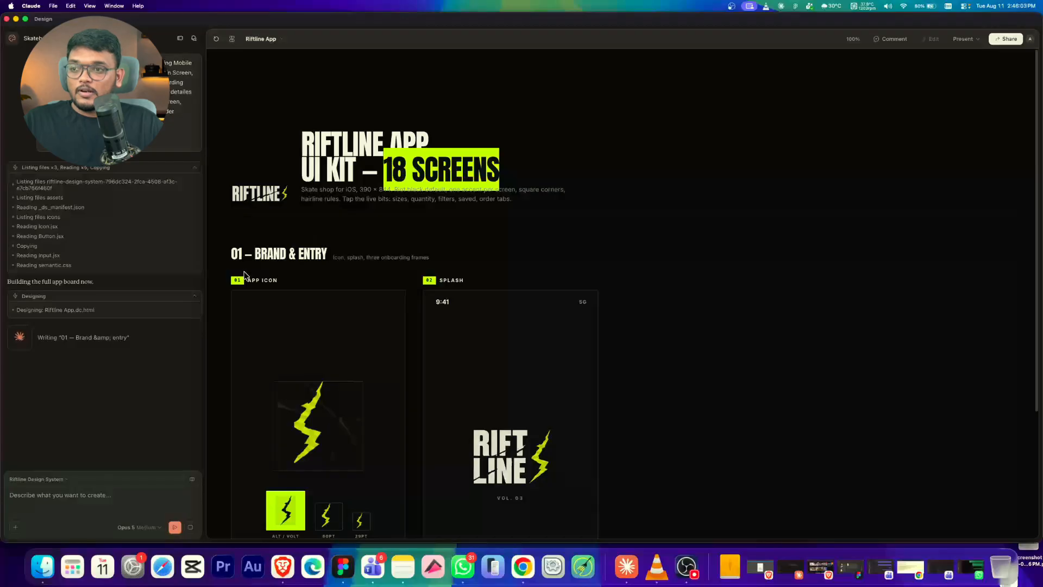
drag(244, 275, 336, 284)
scroll(337, 284, down, 5)
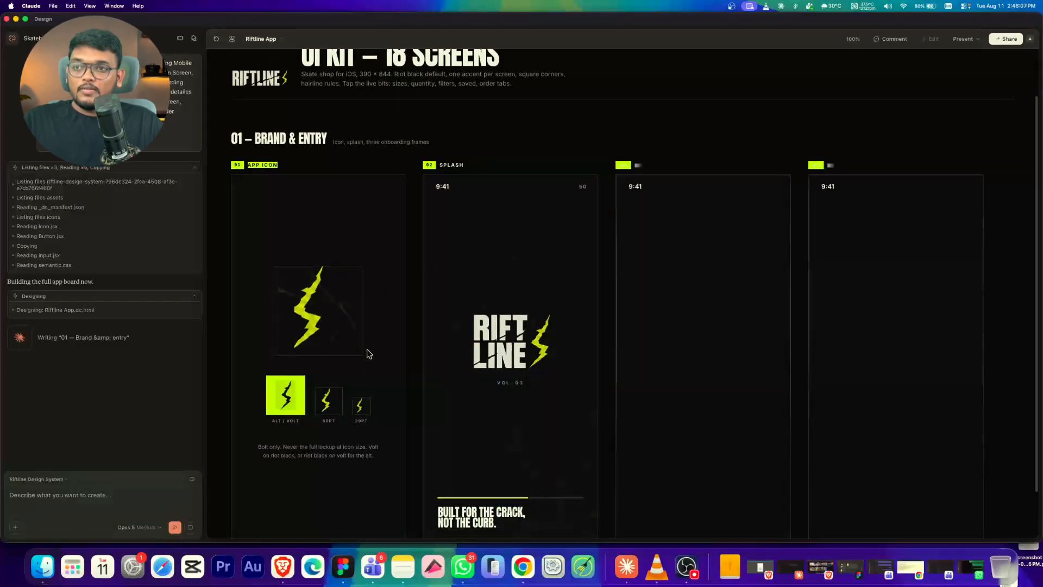
scroll(435, 402, down, 2)
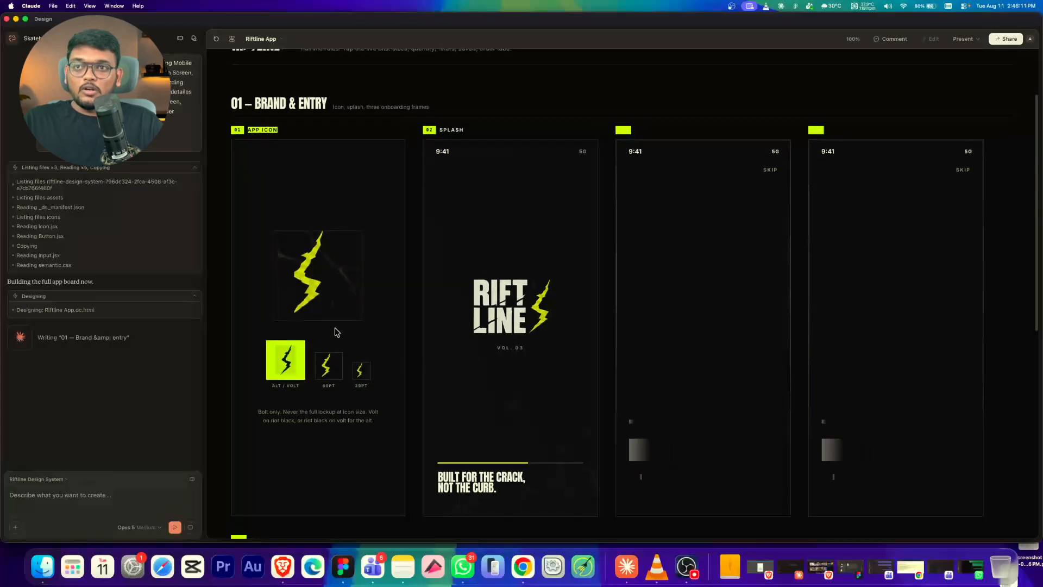
scroll(663, 349, down, 4)
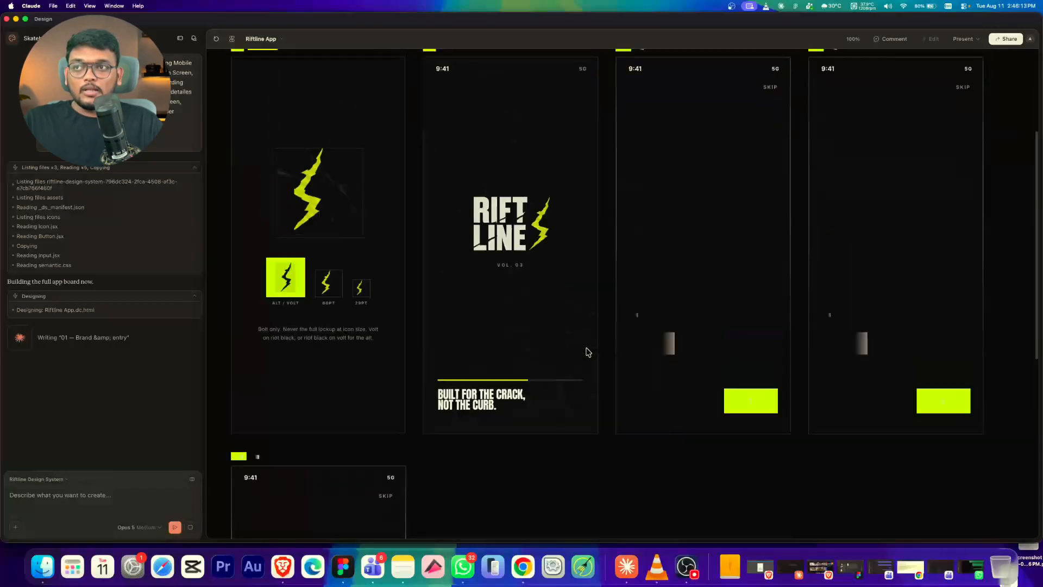
scroll(586, 352, up, 5)
scroll(508, 349, down, 3)
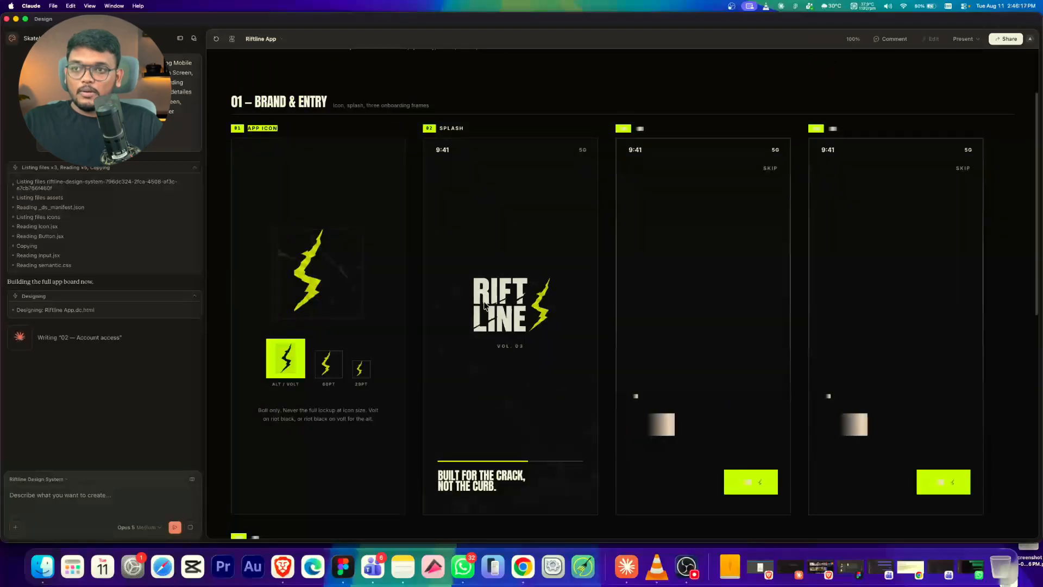
Step: Inspect the Splash screen's Riftline logo and tagline up close, and compare them with the neighbouring Brand & Entry frames
scroll(489, 307, up, 5)
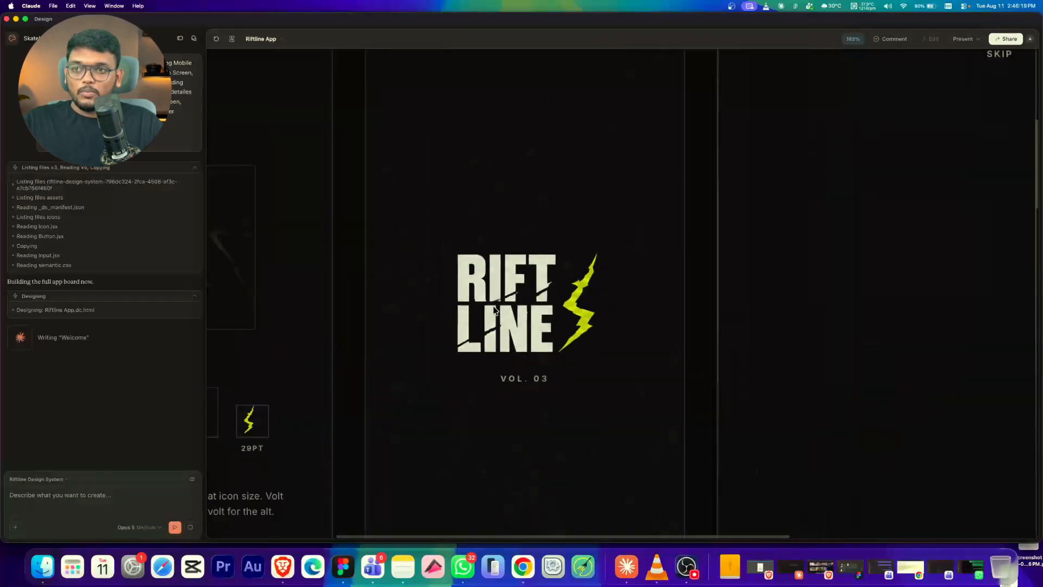
scroll(494, 310, up, 10)
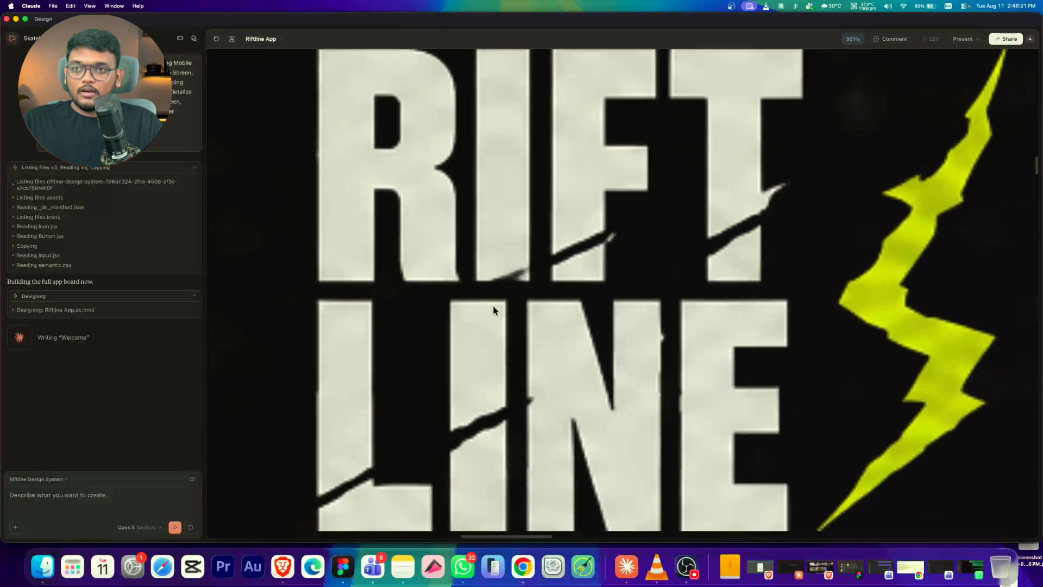
scroll(493, 308, down, 10)
scroll(495, 312, up, 4)
scroll(500, 319, down, 1)
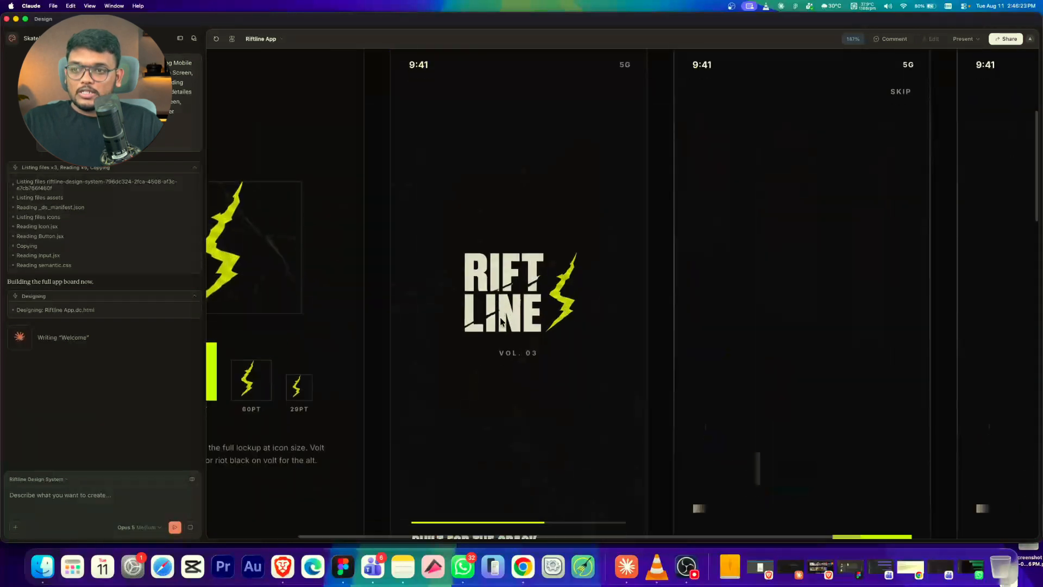
scroll(501, 322, down, 1)
drag(412, 490, 505, 507)
click(563, 483)
scroll(509, 430, down, 3)
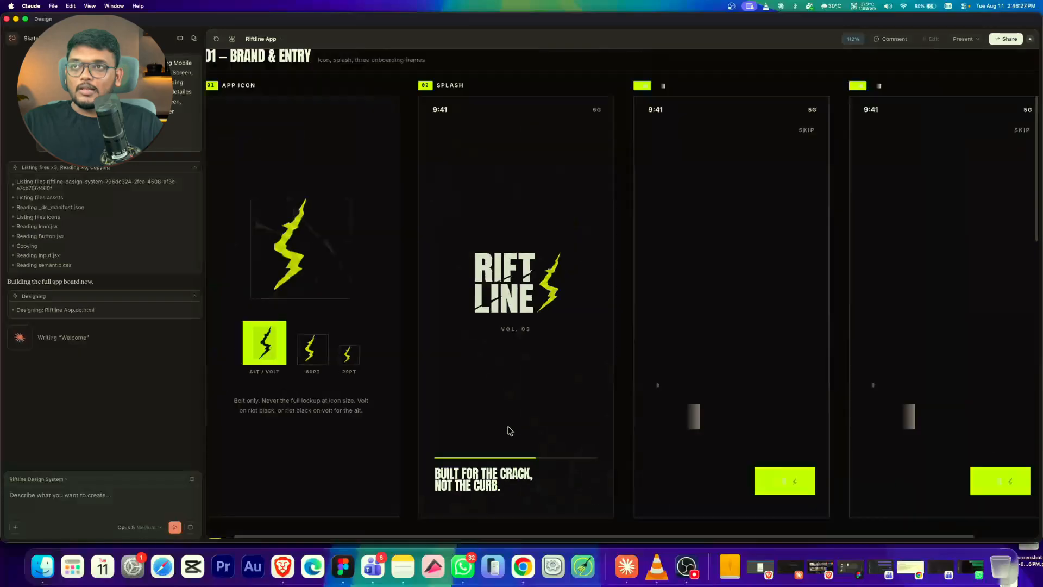
scroll(503, 177, down, 2)
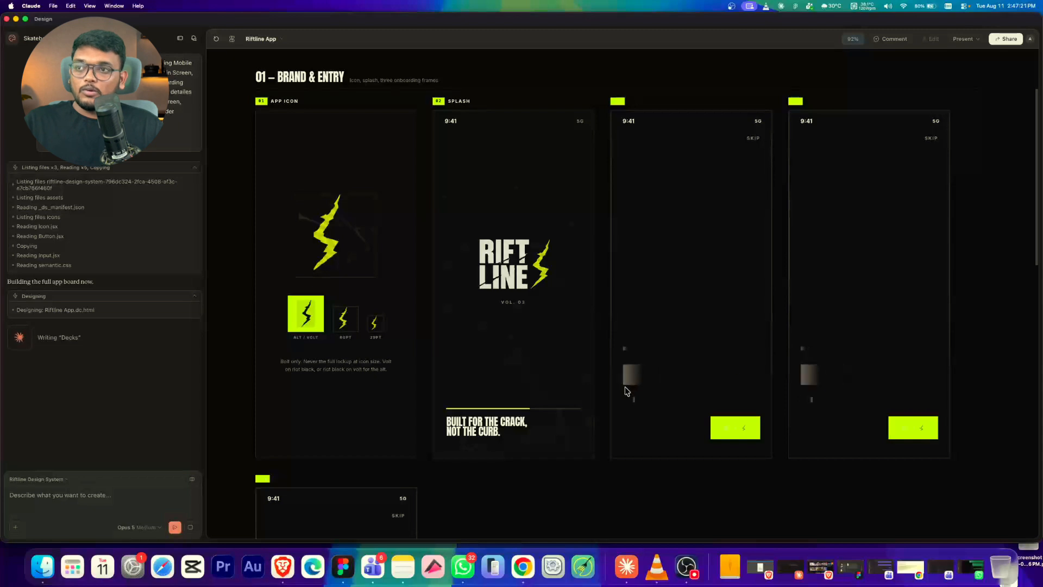
scroll(641, 379, up, 1)
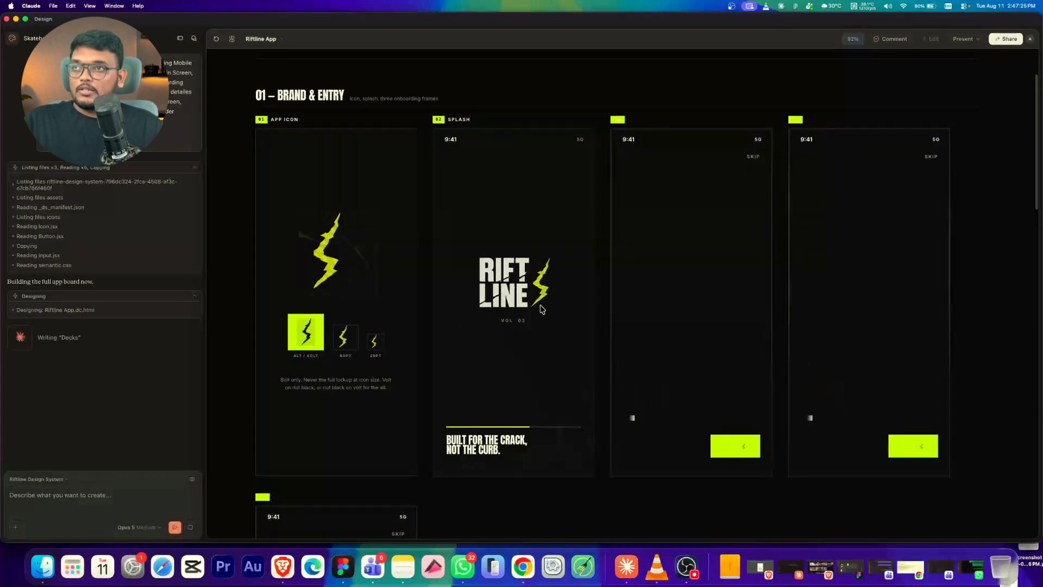
scroll(576, 342, down, 1)
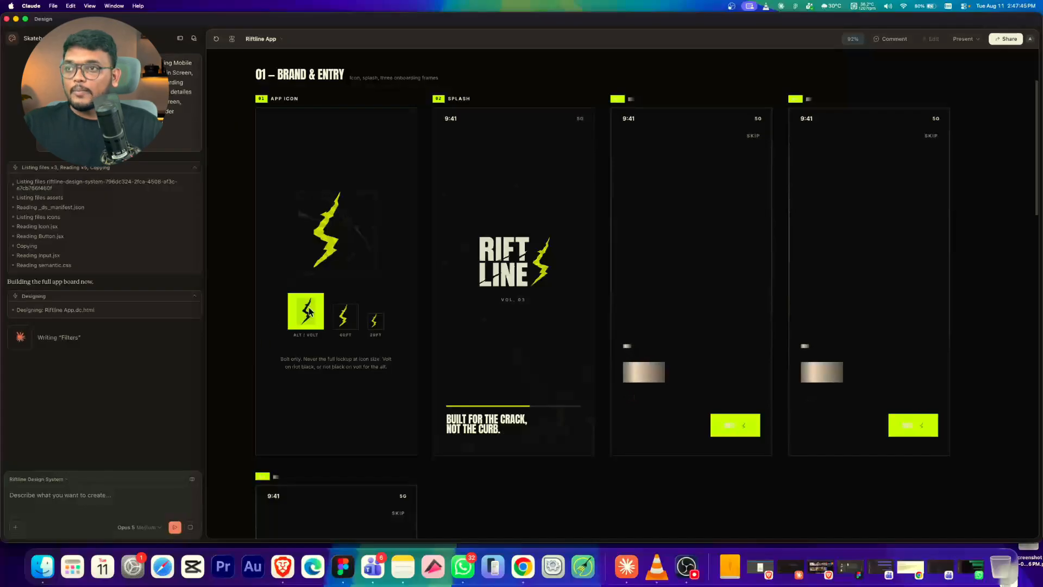
scroll(321, 320, up, 3)
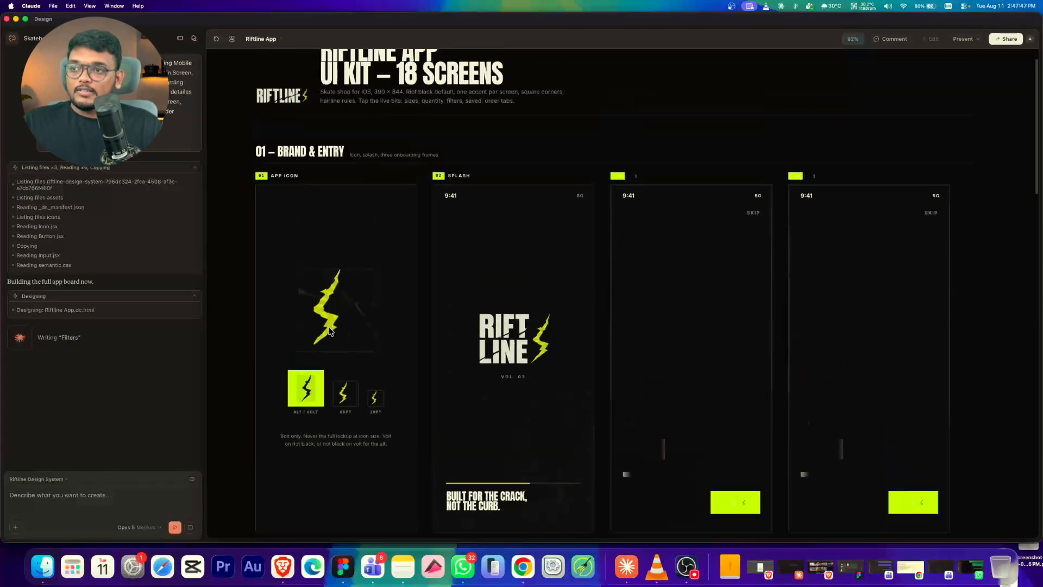
Step: Check the Account Access section by testing the input fields on the Login, Sign Up and Forgot Password screens
scroll(330, 332, down, 10)
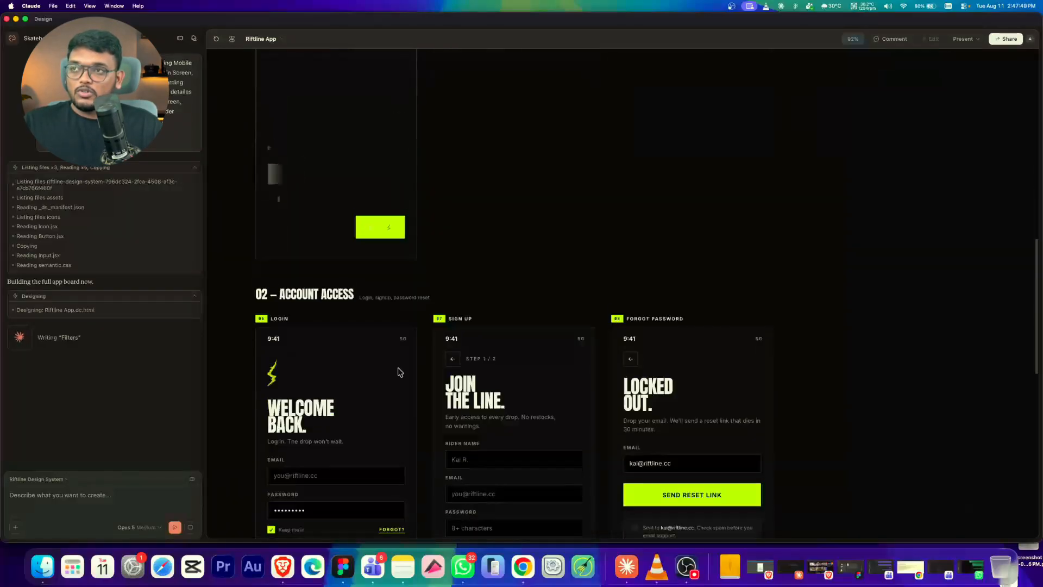
scroll(508, 373, down, 5)
scroll(510, 365, up, 3)
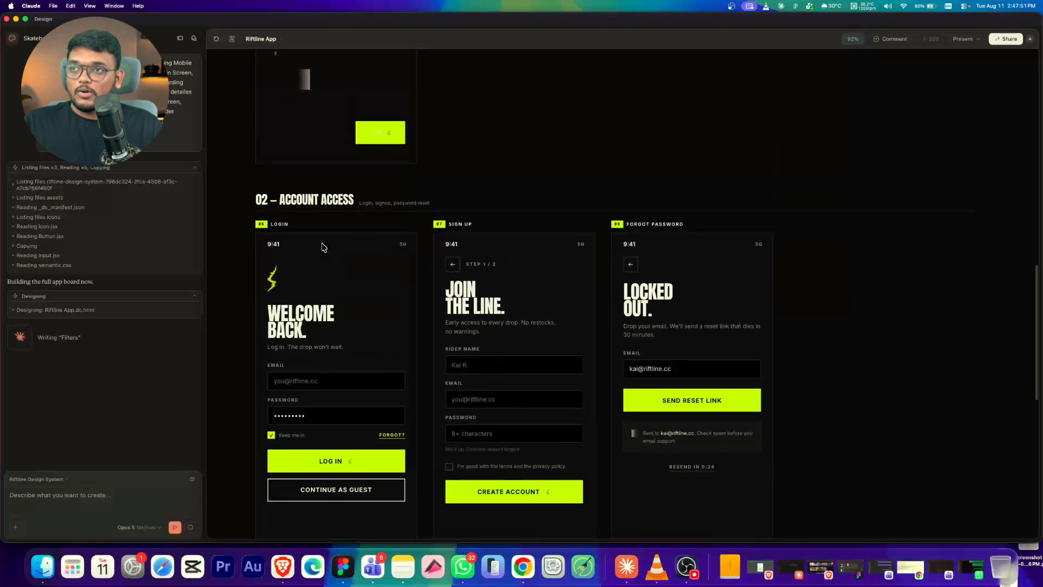
click(299, 383)
click(305, 418)
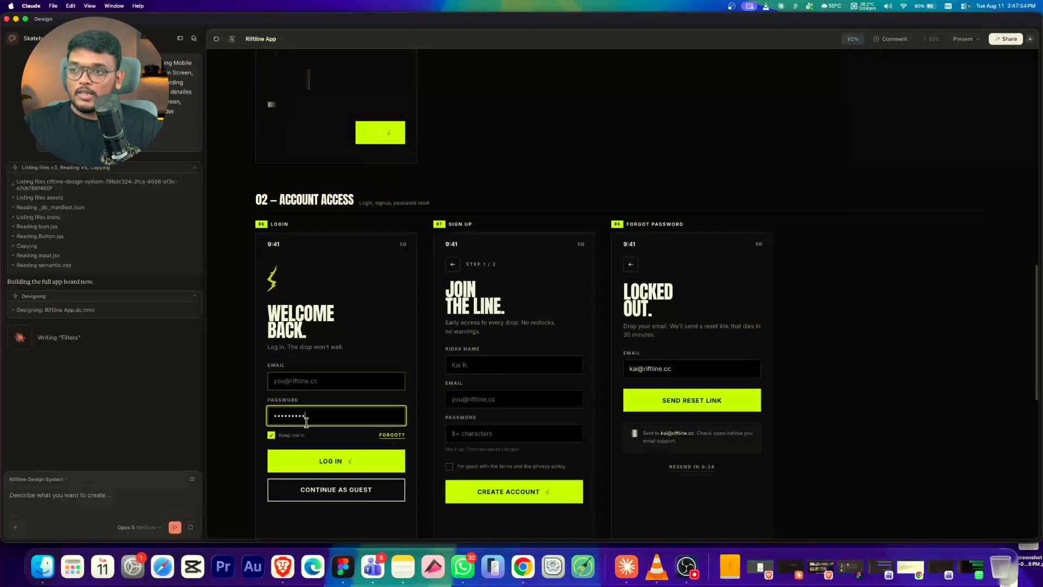
click(271, 442)
scroll(508, 400, down, 3)
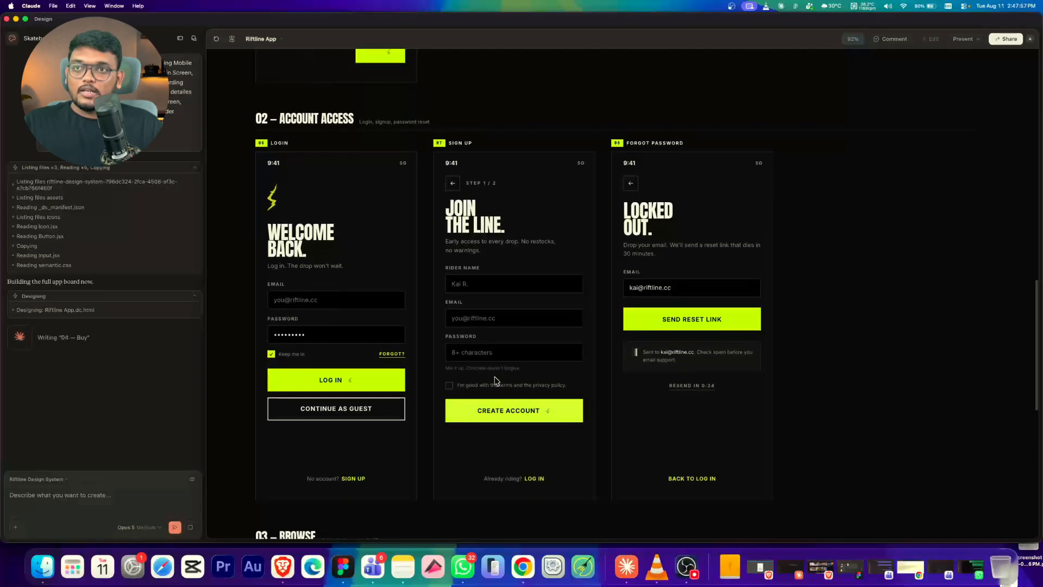
click(469, 319)
click(658, 230)
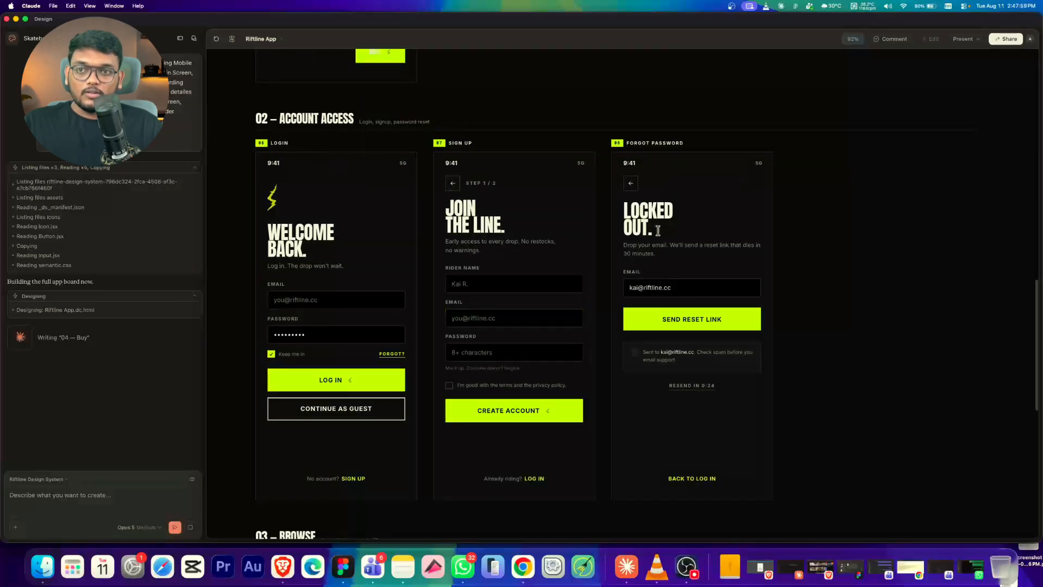
click(668, 290)
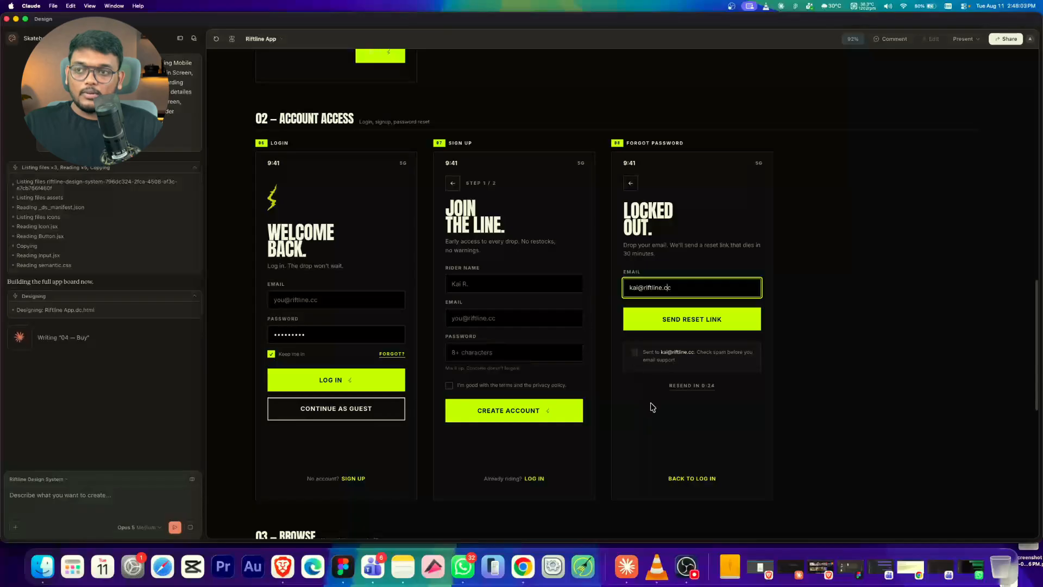
Step: Look through the partly generated Browse and Buy sections, including the Home, Product Listing, Search, Filter and Product Detail screens
scroll(653, 407, down, 6)
scroll(650, 408, down, 1)
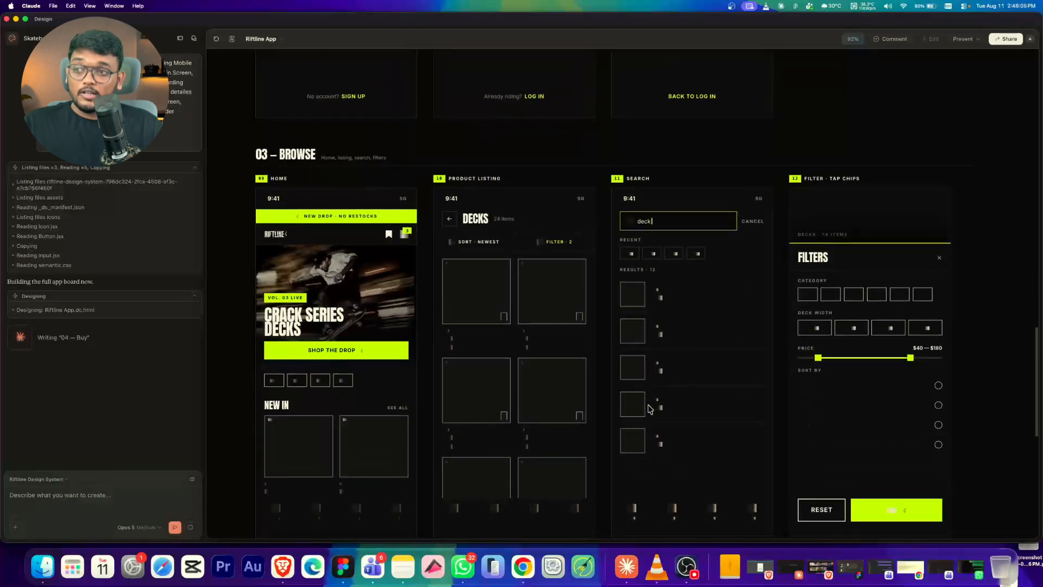
scroll(338, 363, down, 2)
scroll(343, 254, up, 1)
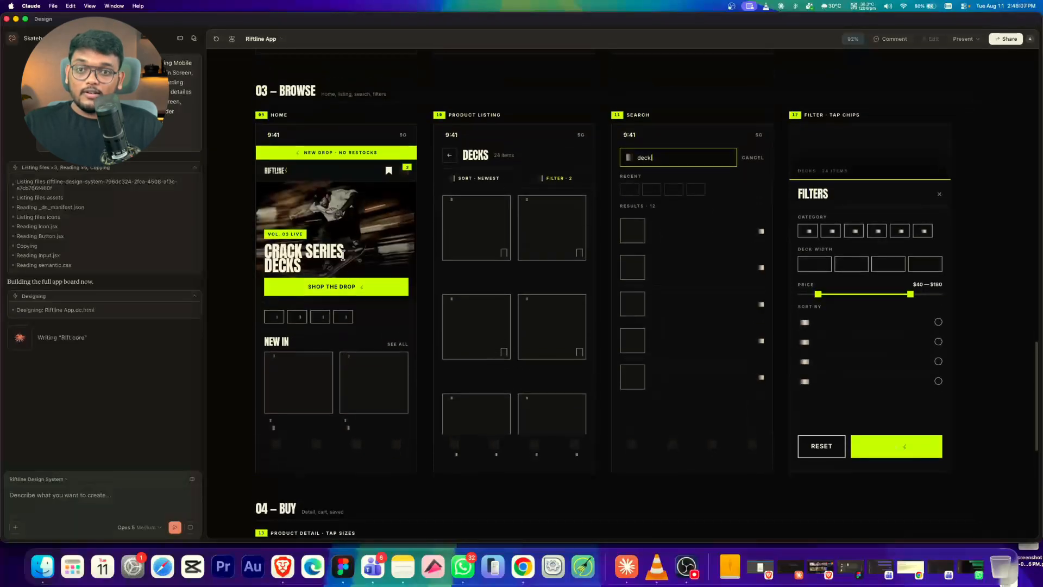
scroll(813, 323, down, 3)
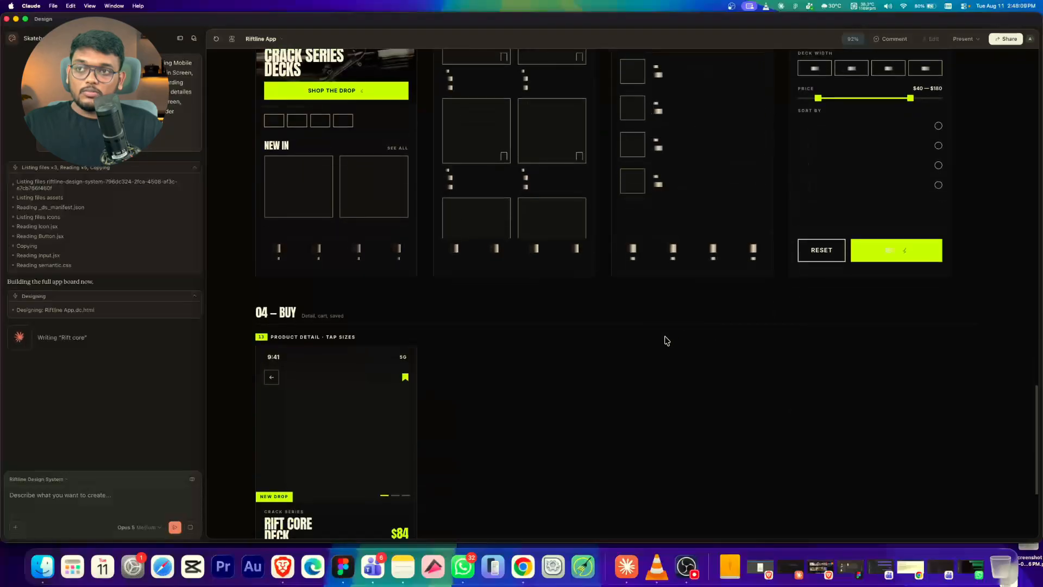
scroll(646, 346, down, 9)
scroll(643, 346, up, 12)
scroll(642, 346, down, 7)
scroll(643, 346, up, 10)
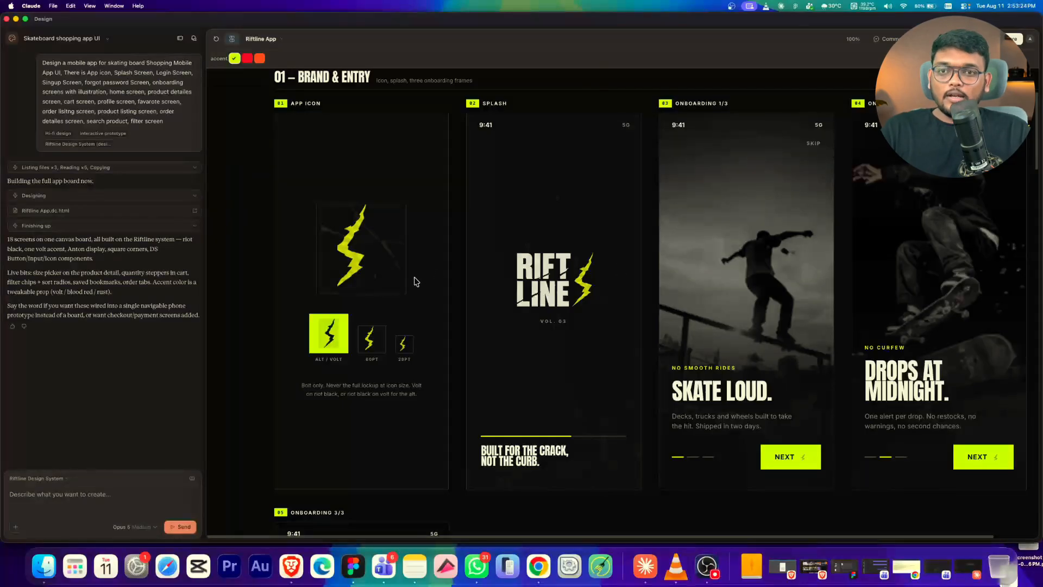
Step: Review the finished Brand & Entry section, from the App Icon and Splash to the three onboarding screens
scroll(462, 294, down, 3)
scroll(461, 294, up, 3)
scroll(461, 293, down, 1)
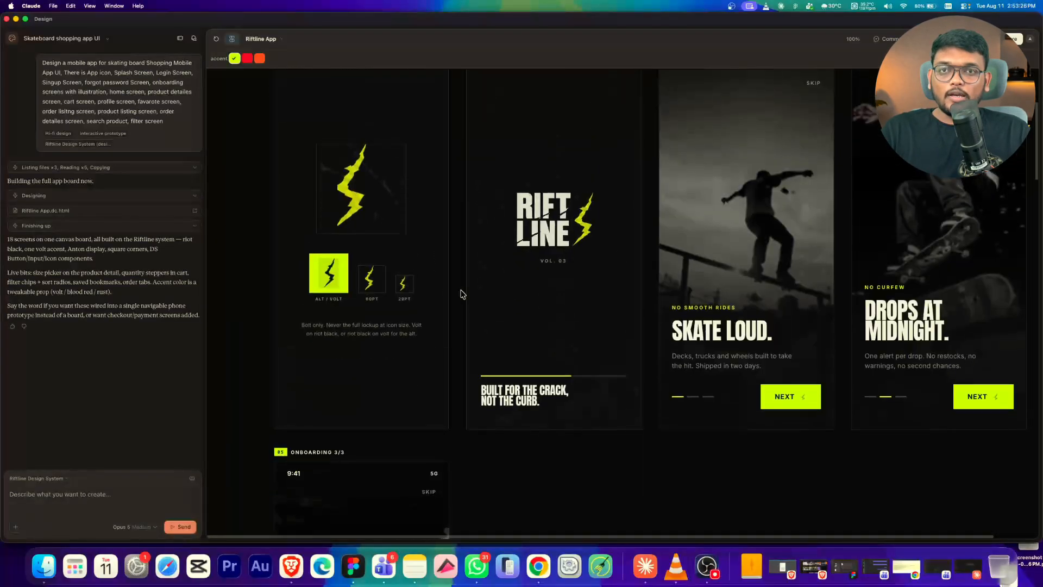
scroll(462, 294, up, 1)
scroll(659, 280, down, 5)
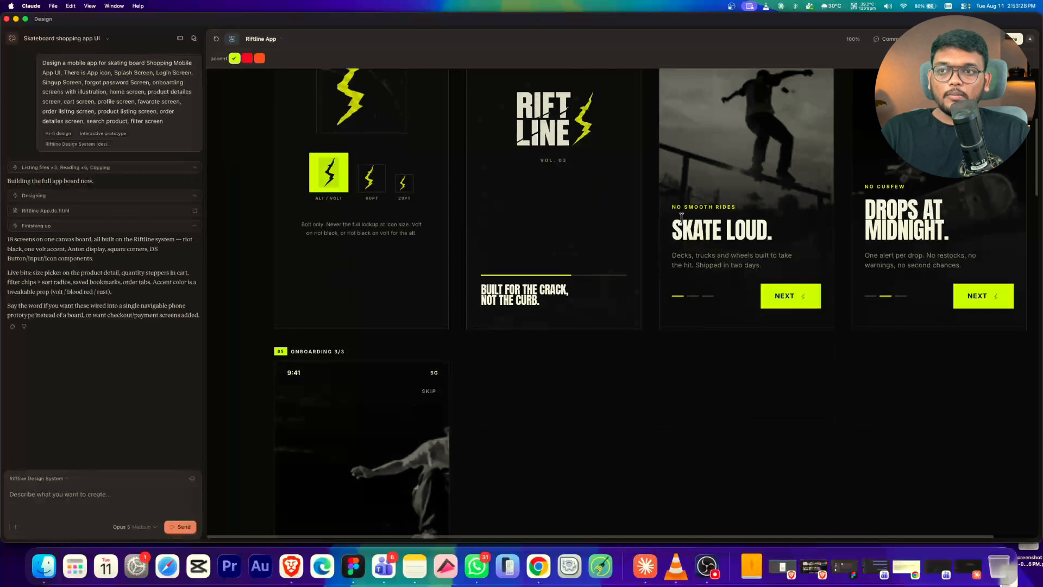
scroll(662, 242, down, 2)
scroll(693, 286, down, 7)
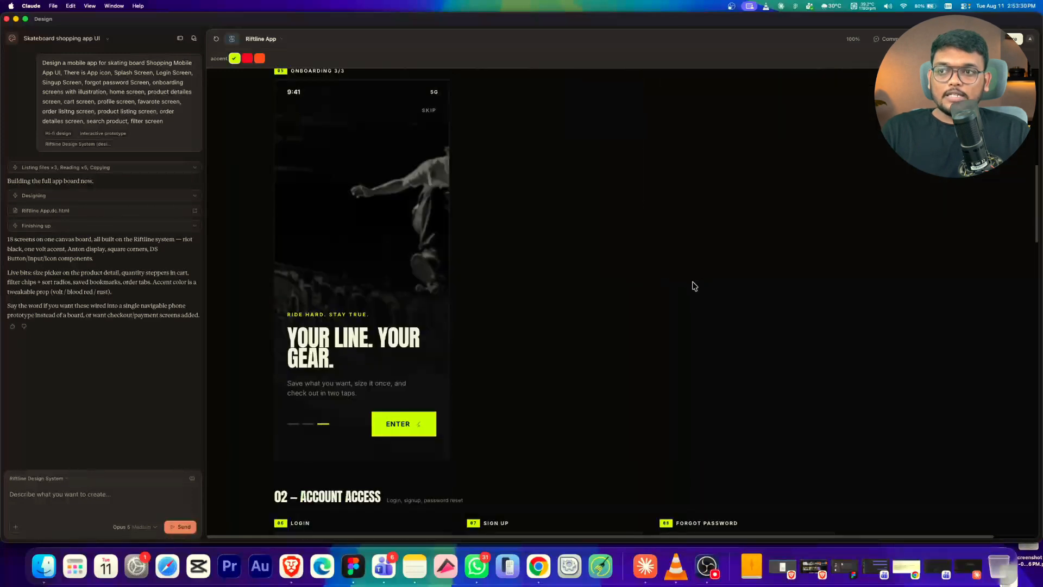
Step: Review the finished Login, Sign Up and Forgot Password screens in the Account Access section
scroll(694, 285, down, 13)
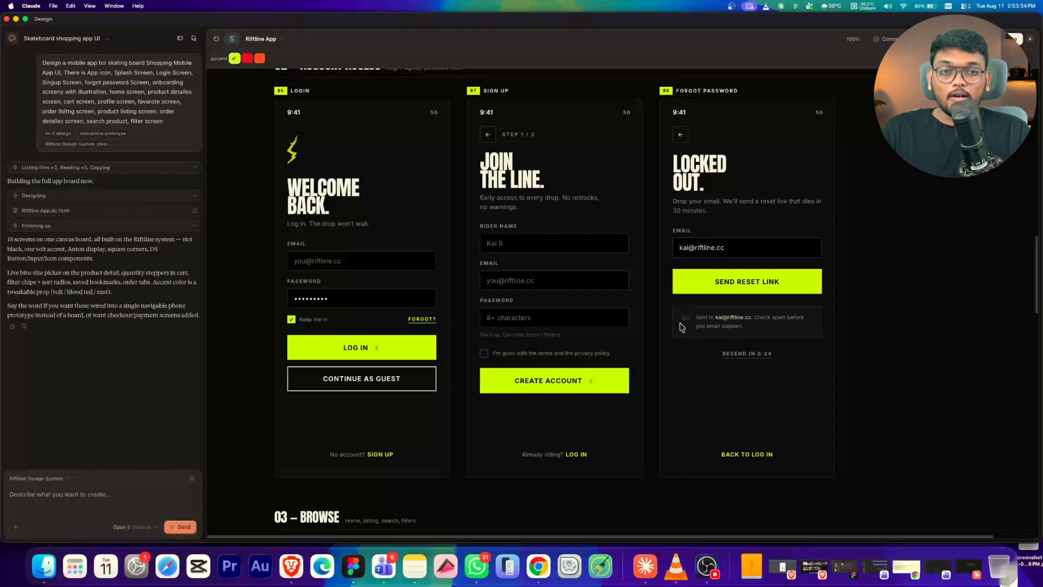
scroll(701, 341, down, 4)
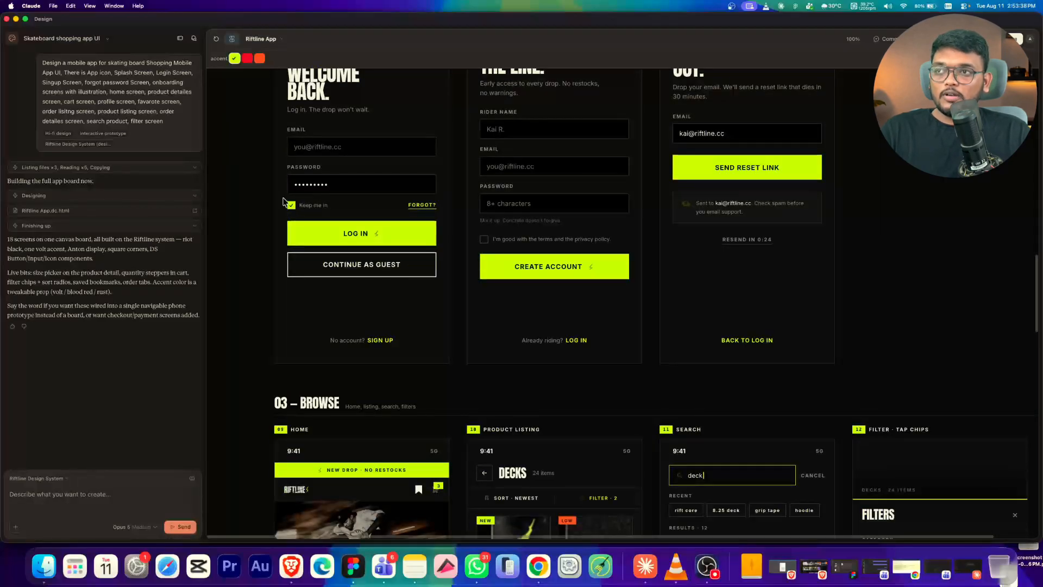
scroll(555, 276, down, 5)
scroll(555, 277, up, 2)
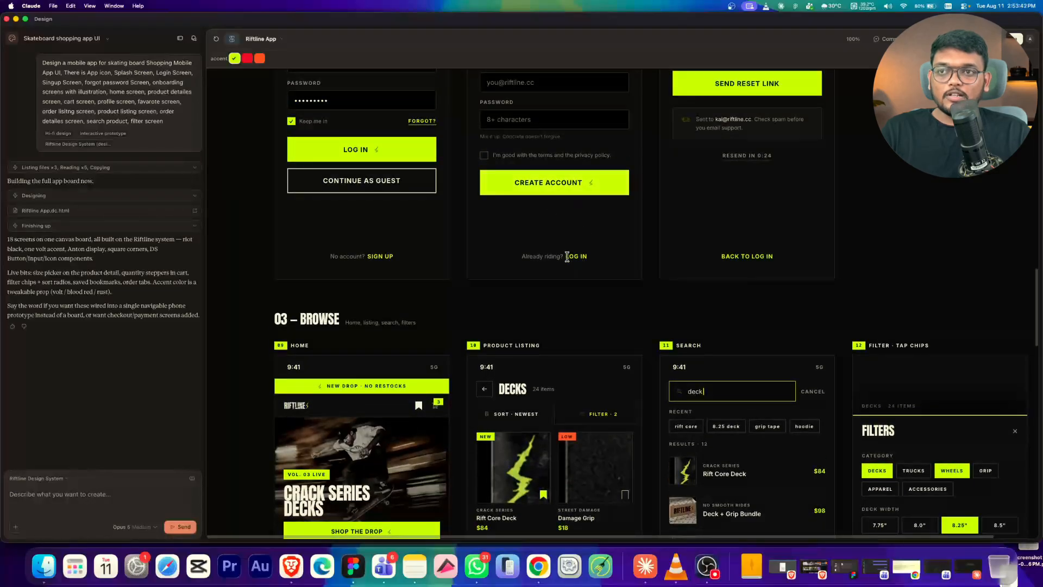
Step: Examine the finished Home, Product Listing, Search and Filter screens in the Browse section
scroll(297, 343, down, 8)
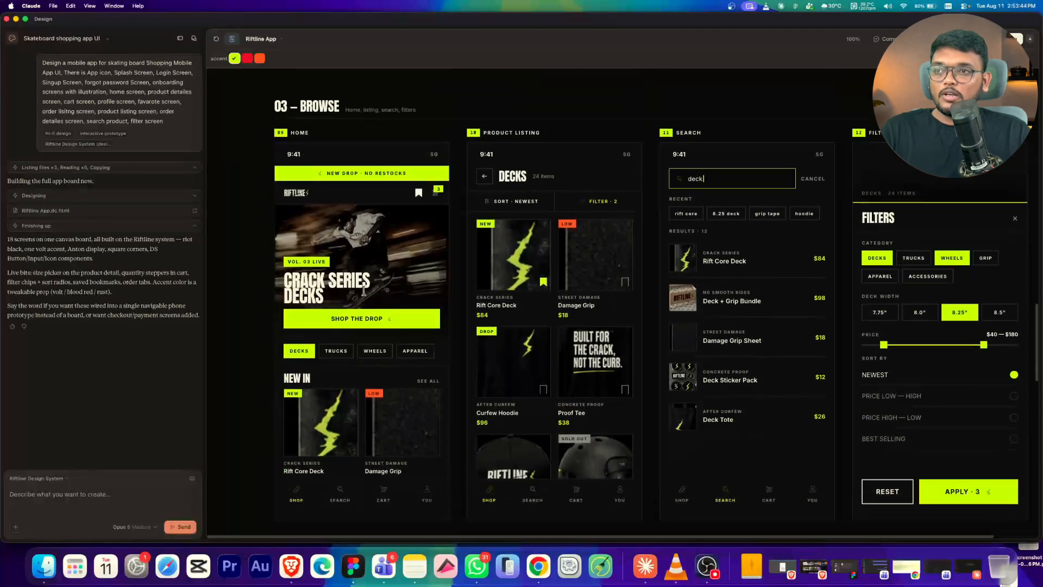
scroll(364, 295, down, 2)
scroll(555, 247, up, 2)
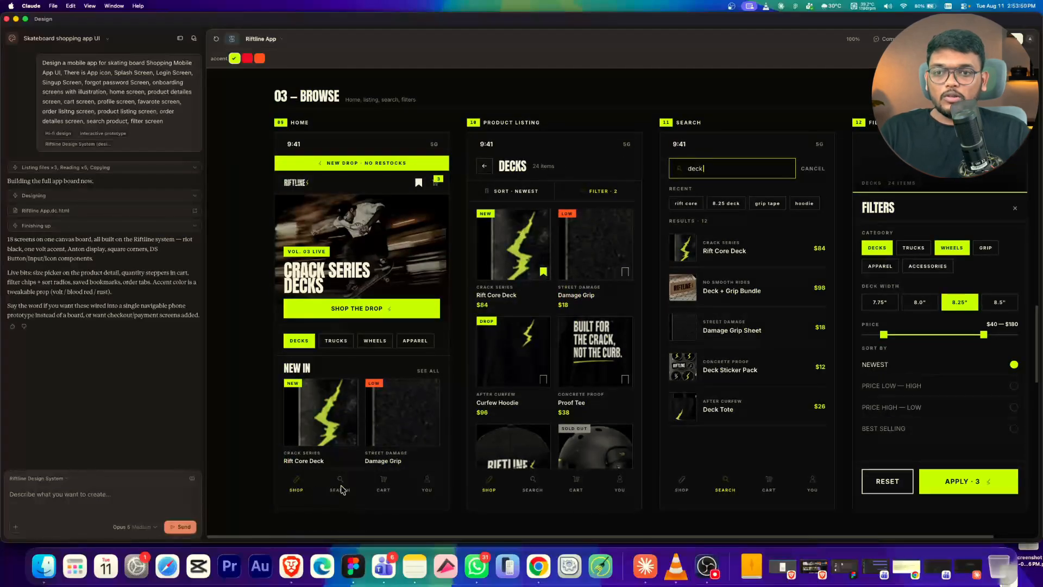
scroll(750, 420, down, 2)
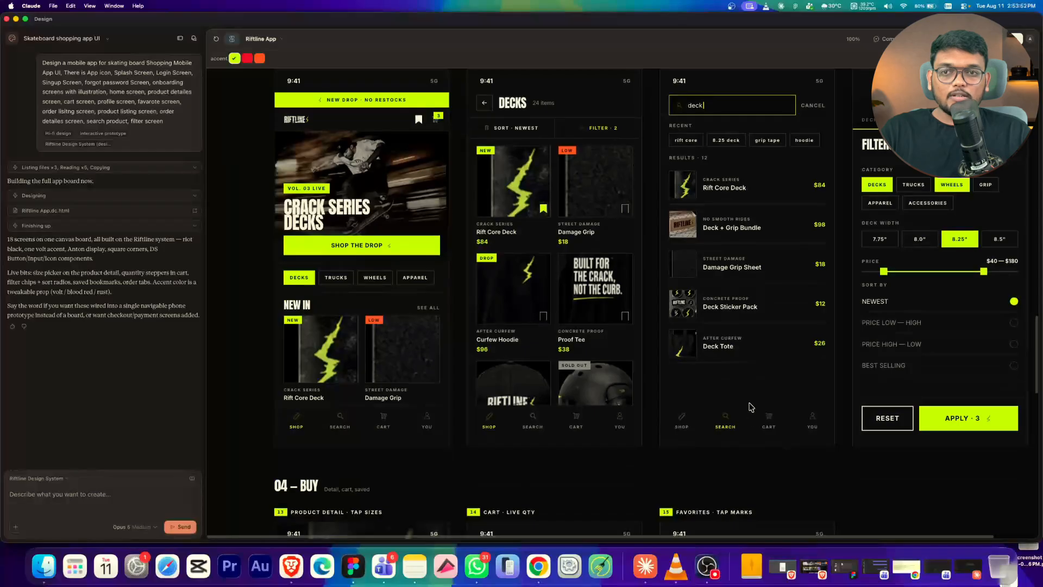
Step: Add Grip and Trucks to the selected categories on the Filter screen in the Browse section
scroll(751, 421, down, 2)
scroll(750, 413, up, 1)
scroll(748, 374, up, 1)
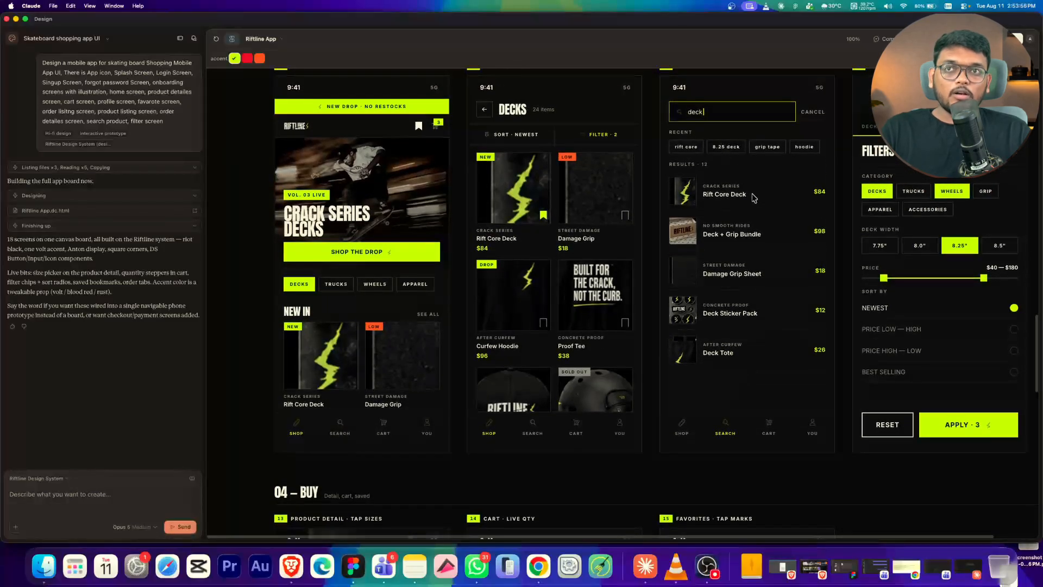
scroll(754, 198, up, 1)
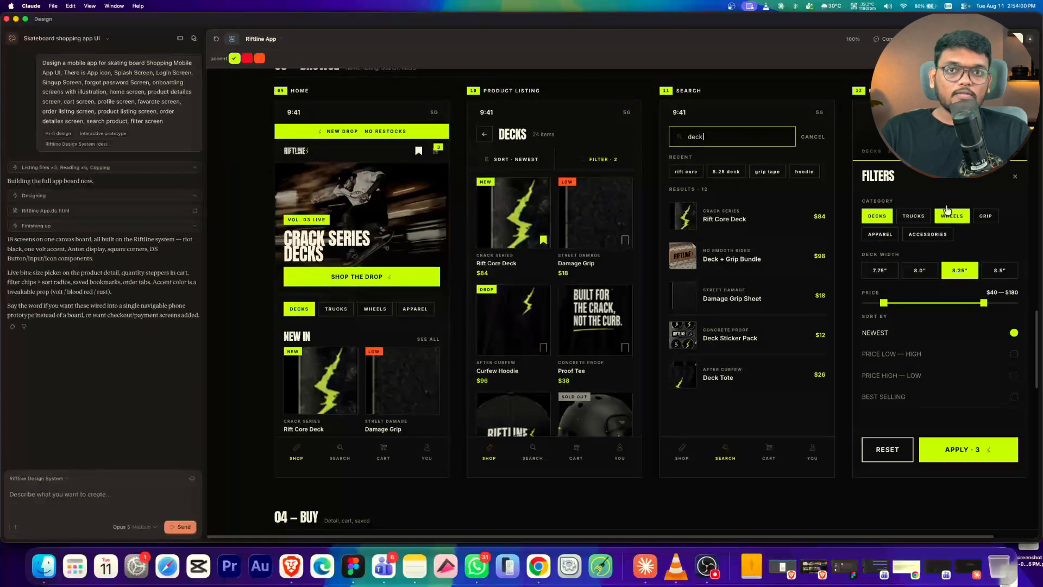
click(987, 217)
click(916, 217)
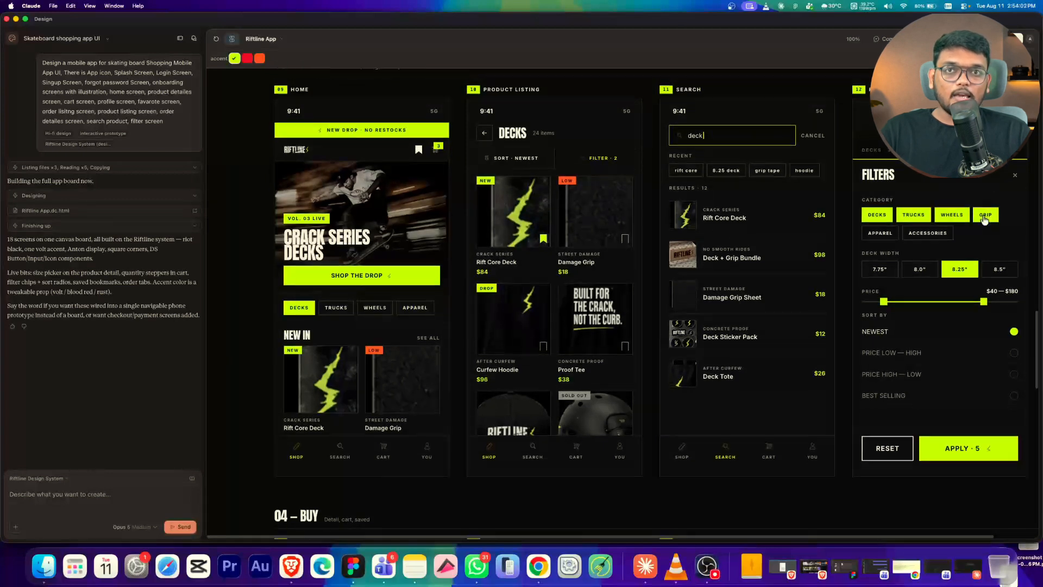
Step: Try the 8.5", 8.0" and 7.75" deck widths on the Product Detail screen, leaving 7.75" selected
scroll(929, 225, down, 5)
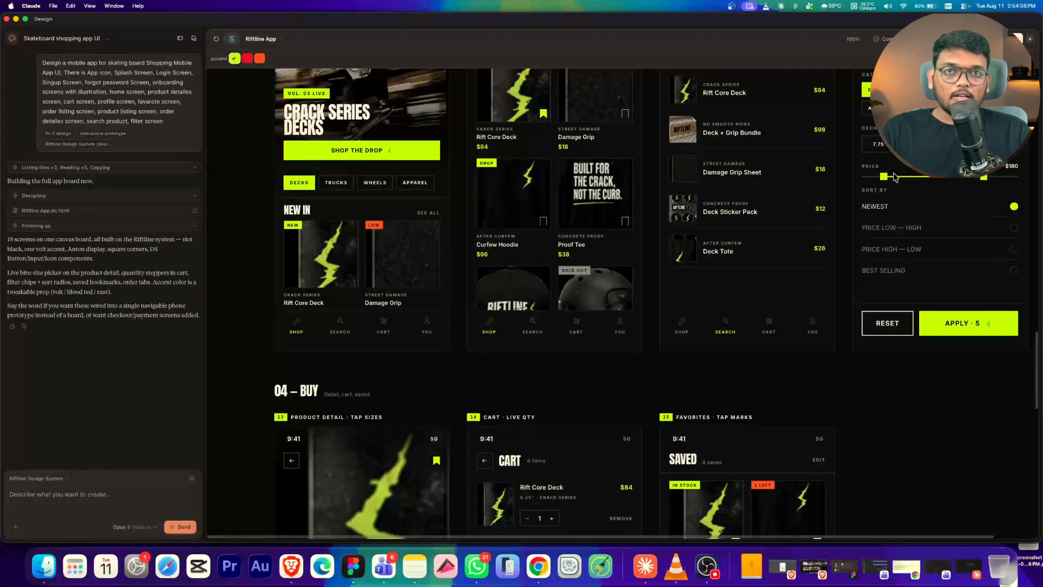
scroll(898, 232, down, 7)
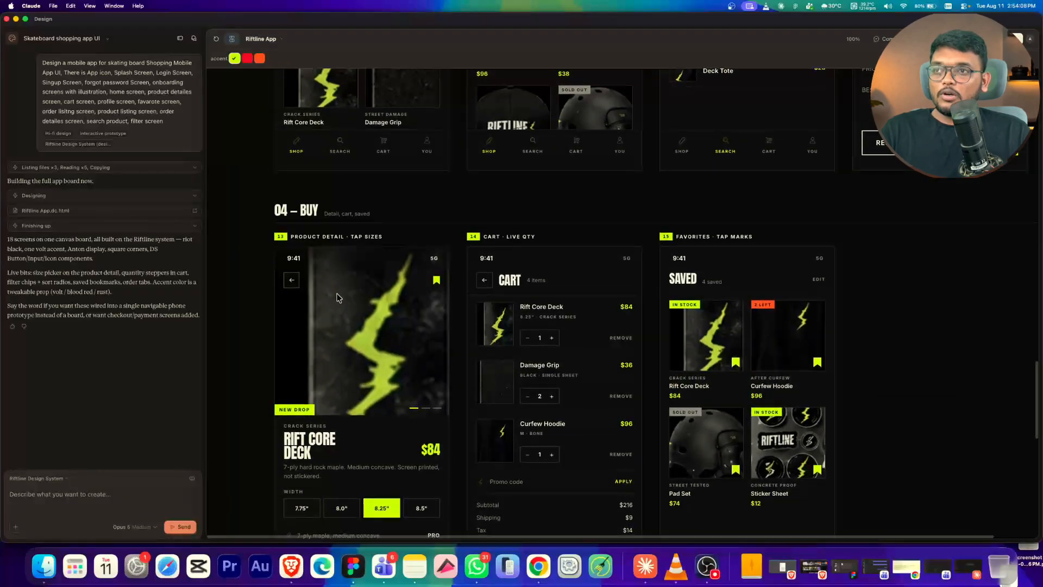
scroll(344, 301, down, 6)
click(416, 348)
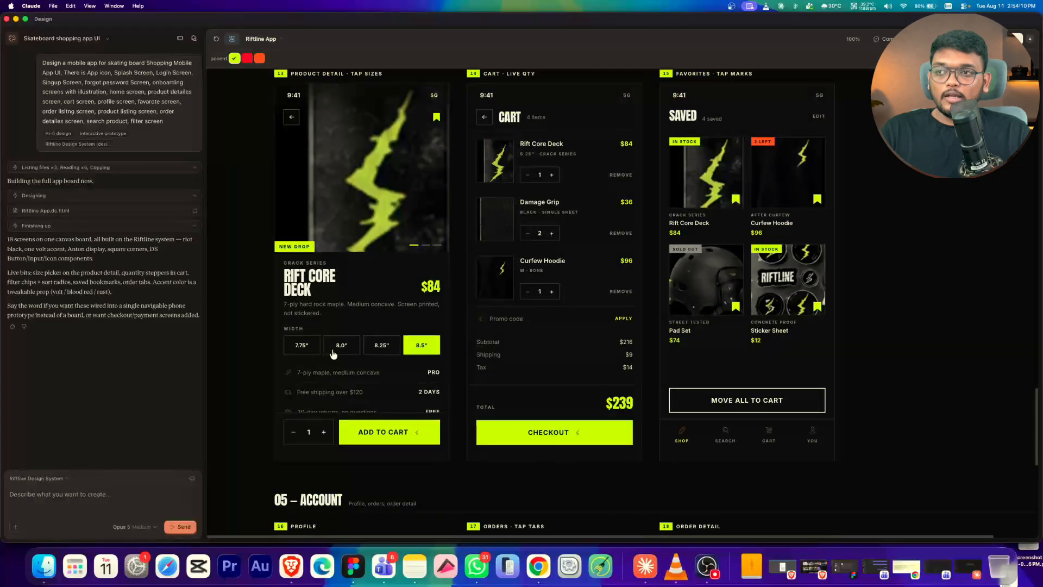
click(337, 350)
click(302, 348)
Step: Raise the Rift Core Deck quantity to 3 on the Cart screen
scroll(544, 324, up, 3)
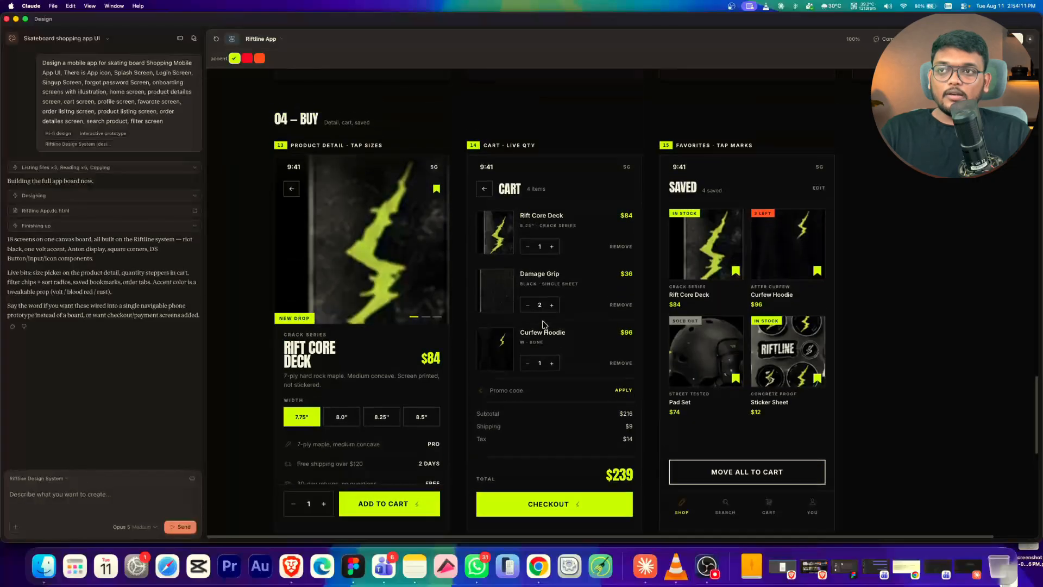
click(549, 247)
click(550, 246)
scroll(608, 277, down, 1)
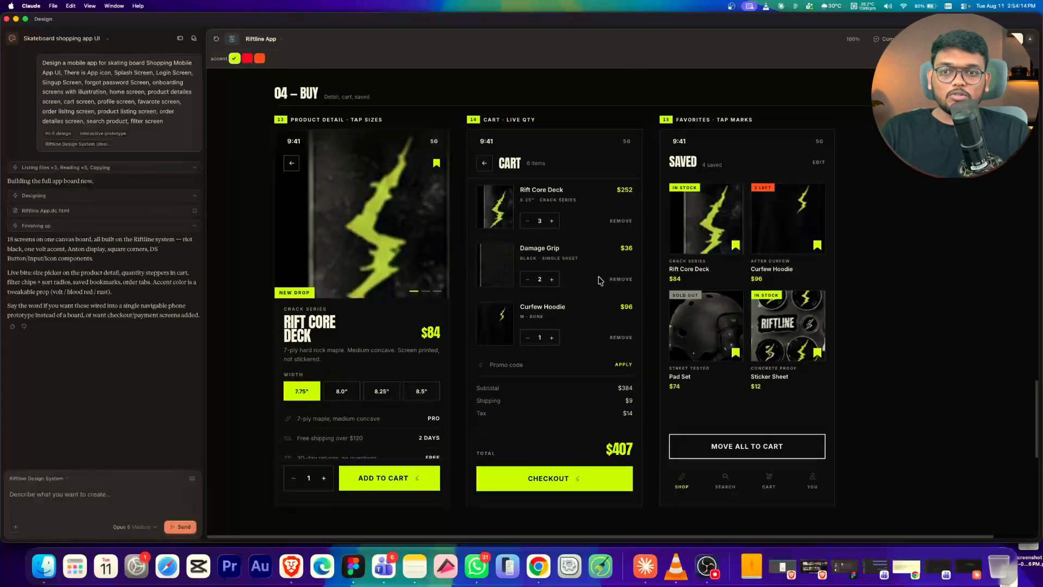
Step: Review the rest of the Buy section and the Profile, Orders and Order Detail screens in the Account section
scroll(726, 242, down, 3)
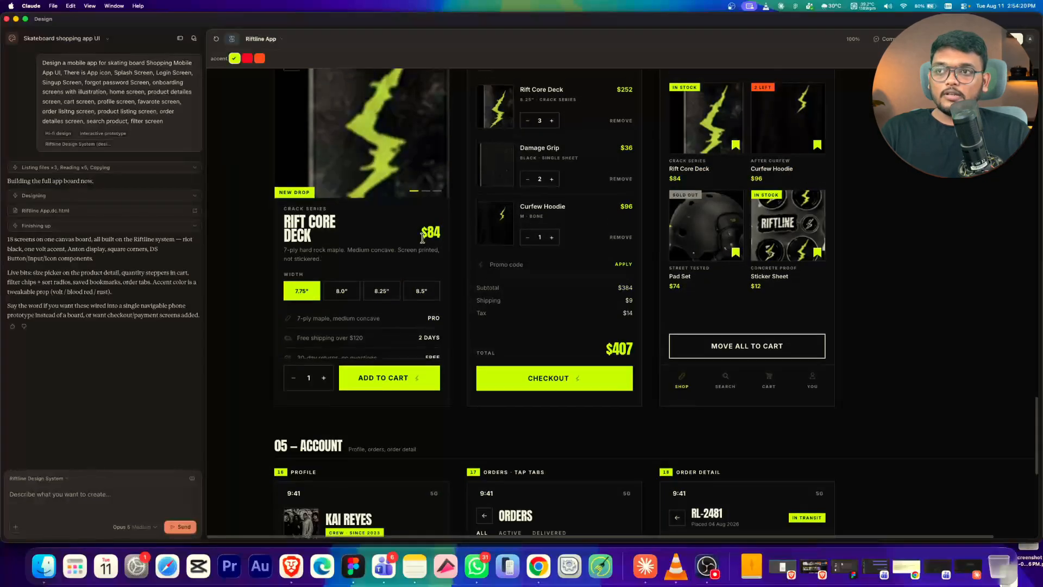
scroll(445, 247, up, 3)
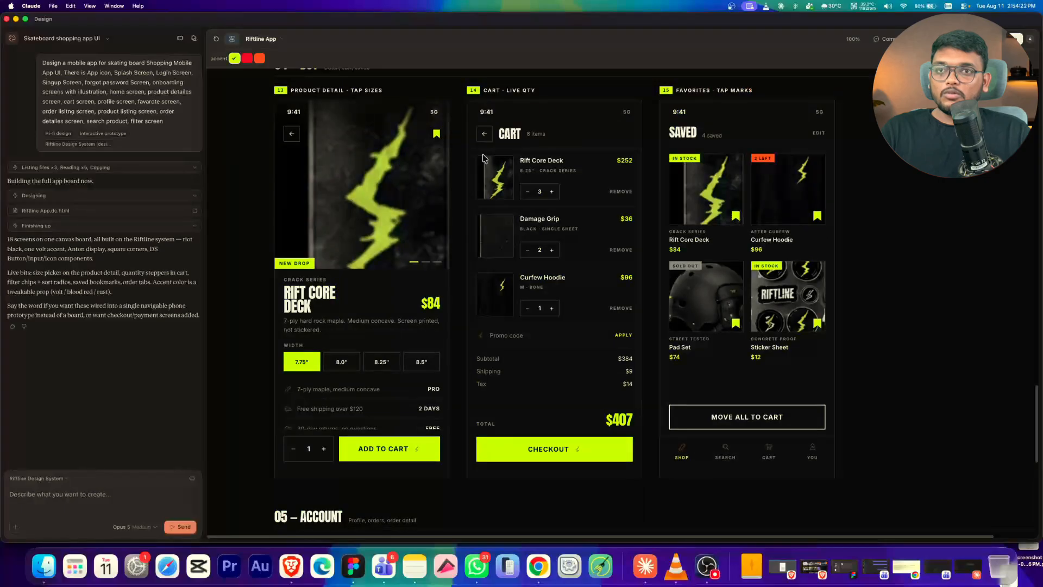
scroll(380, 218, down, 10)
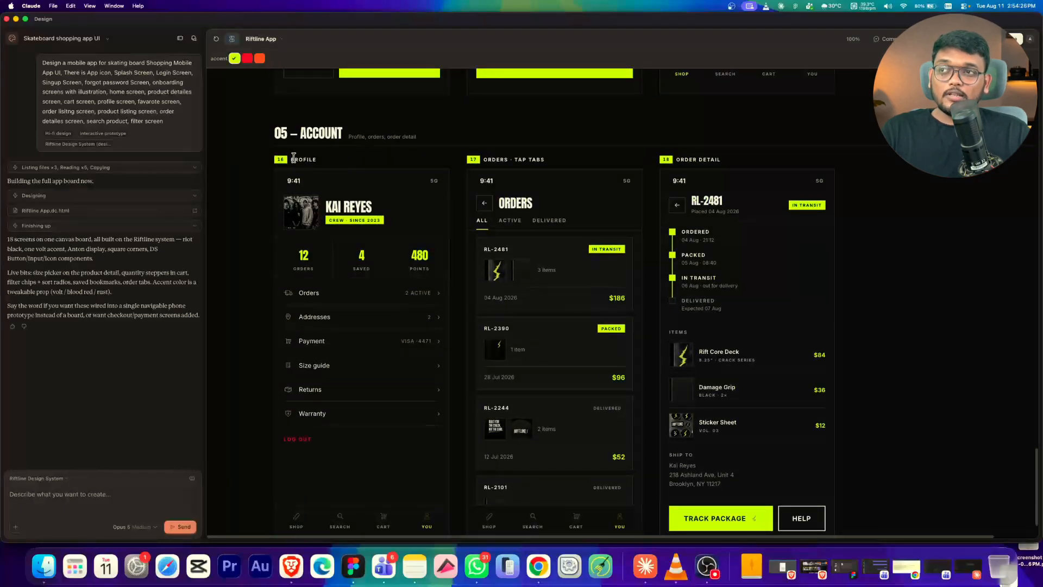
scroll(330, 278, down, 1)
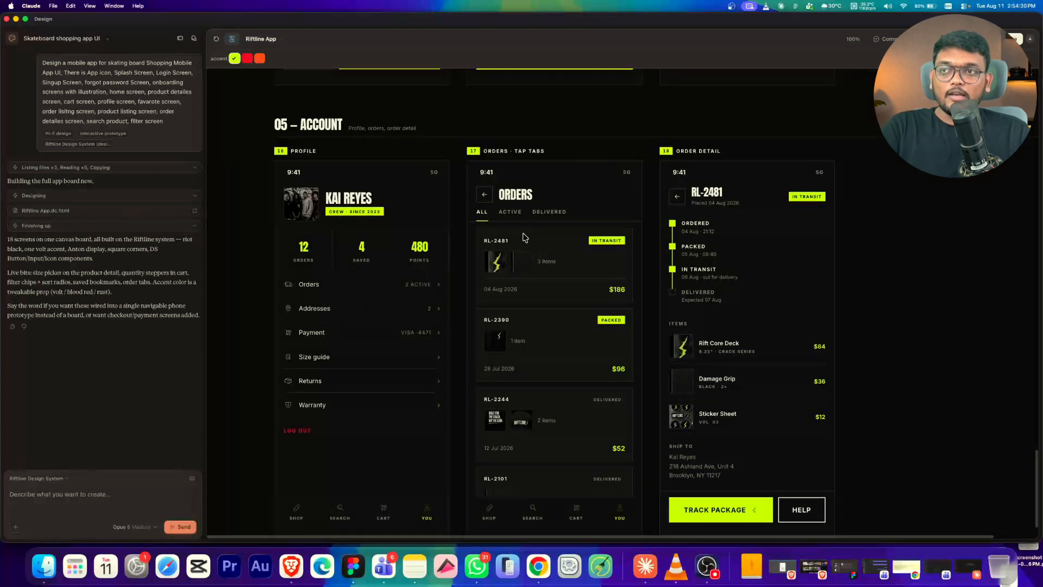
scroll(543, 263, down, 3)
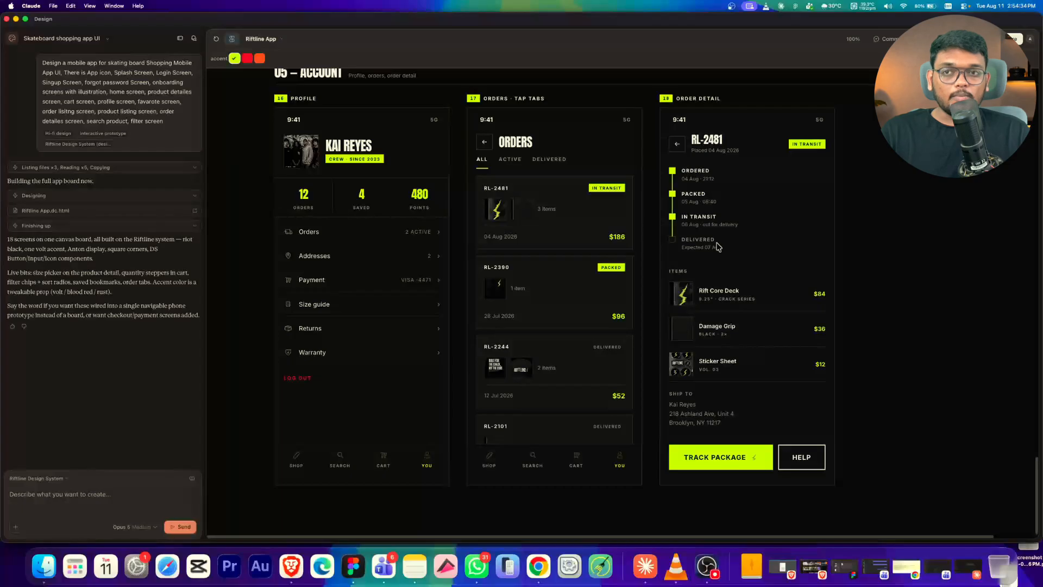
scroll(717, 246, down, 10)
scroll(718, 231, up, 7)
scroll(728, 271, down, 6)
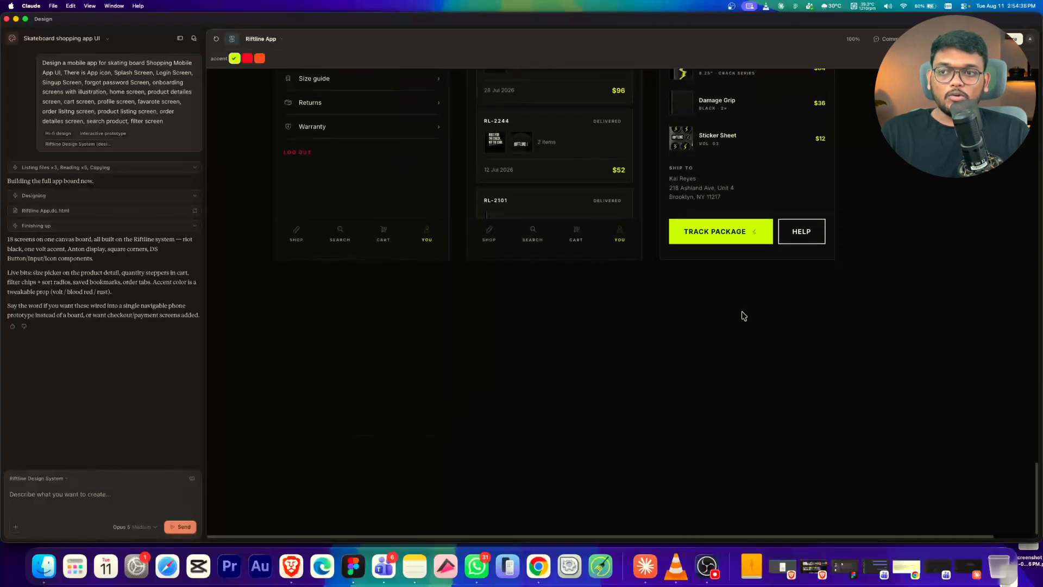
scroll(706, 312, down, 10)
scroll(706, 311, up, 10)
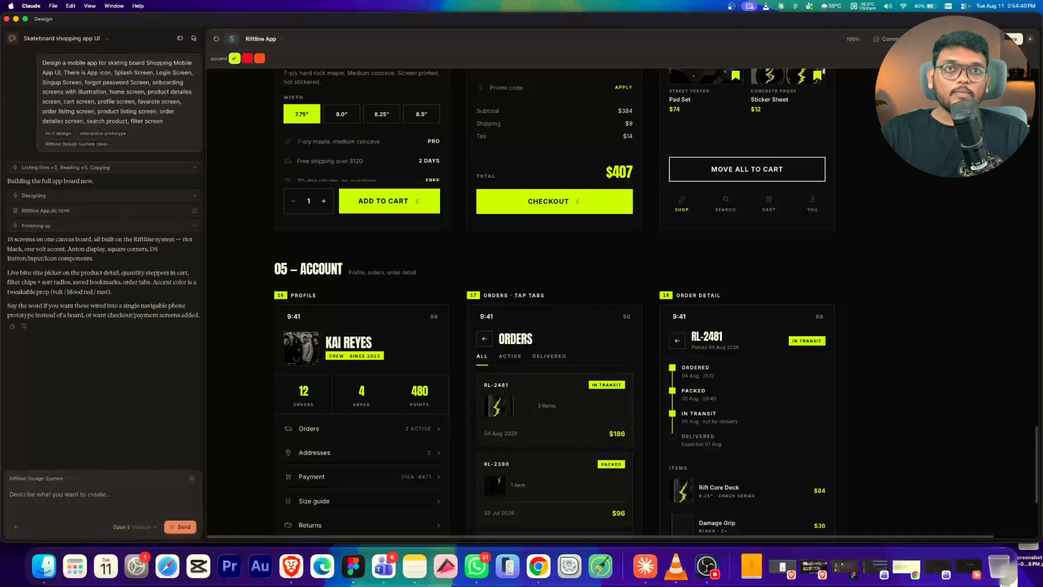
Step: View the whole screen board in full-screen mode, from the Account section up to Brand & Entry, and exit full screen
click(970, 69)
scroll(539, 210, down, 8)
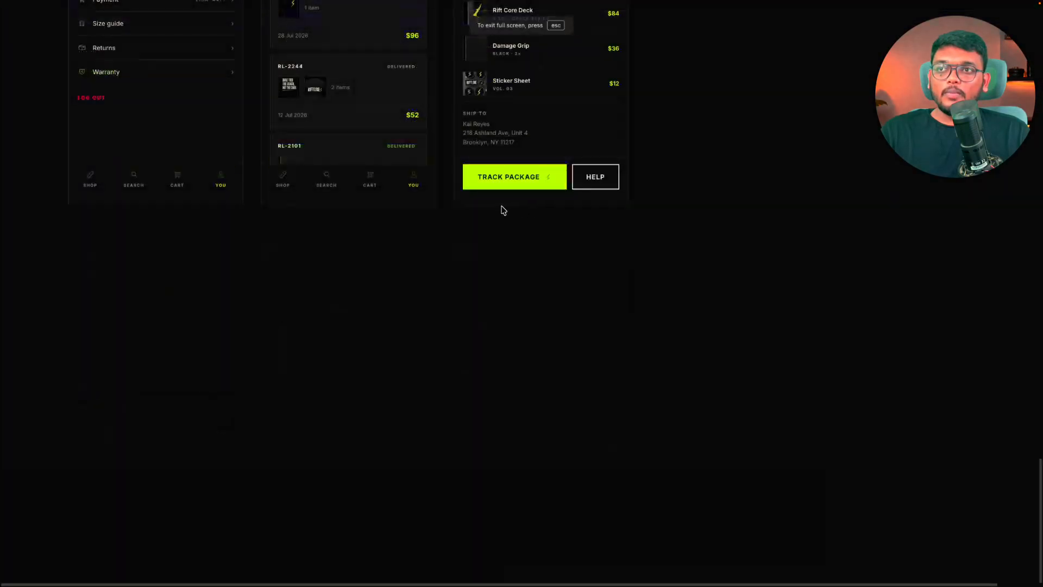
scroll(500, 207, up, 18)
scroll(496, 210, up, 12)
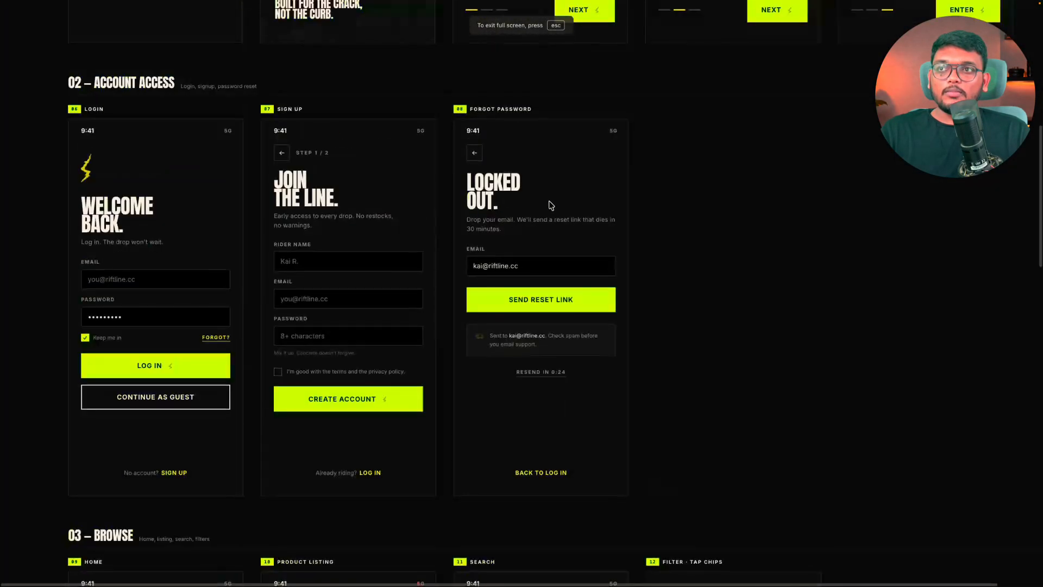
scroll(549, 205, down, 5)
scroll(549, 205, up, 3)
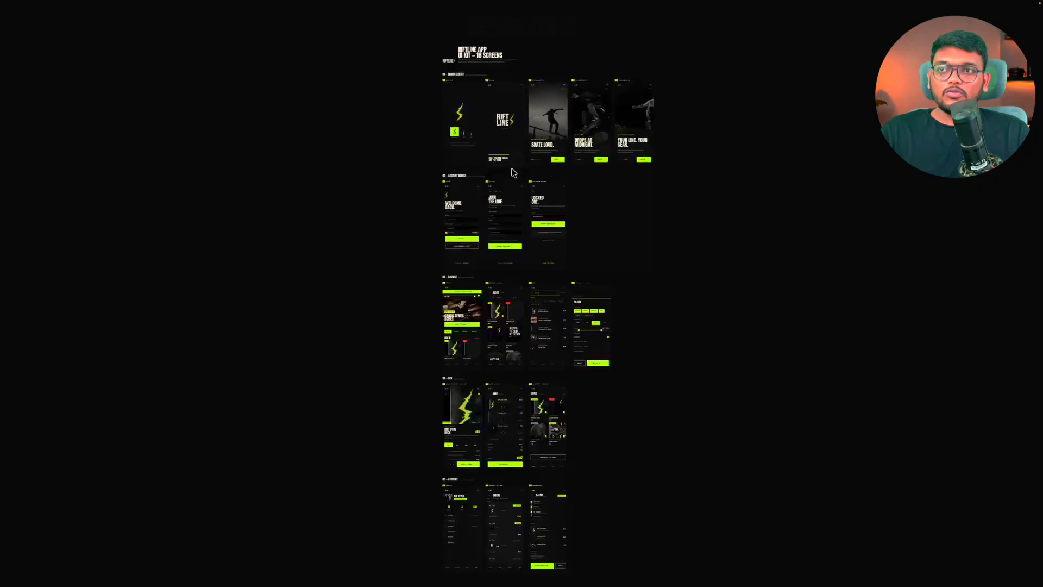
scroll(508, 170, up, 10)
scroll(508, 170, down, 9)
key(Escape)
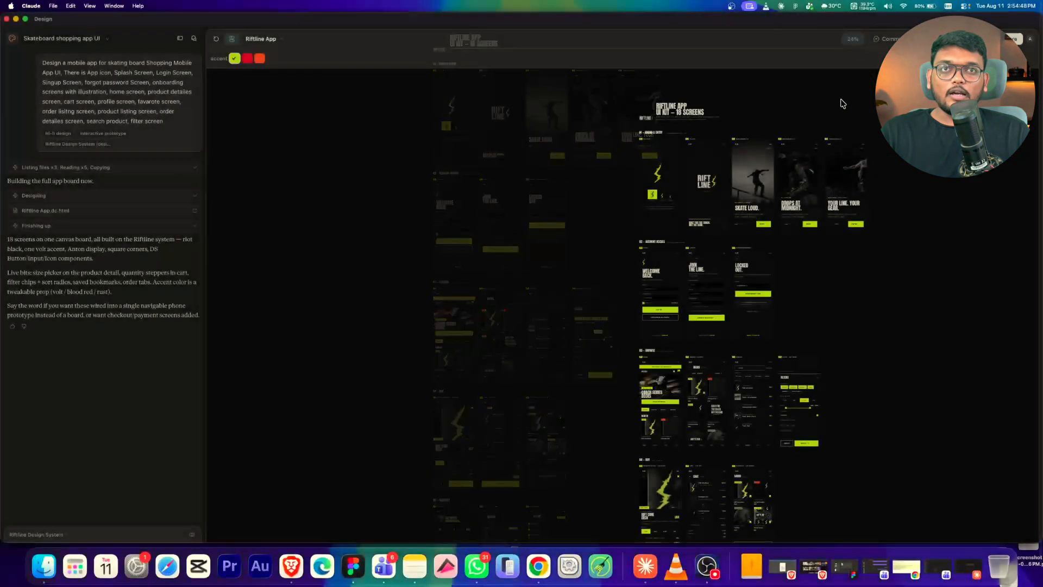
Step: Examine the App Icon, Splash and onboarding screens up close, plus the board overview and the Product Listing and Search screens
scroll(741, 149, up, 3)
scroll(666, 133, up, 3)
scroll(666, 133, up, 4)
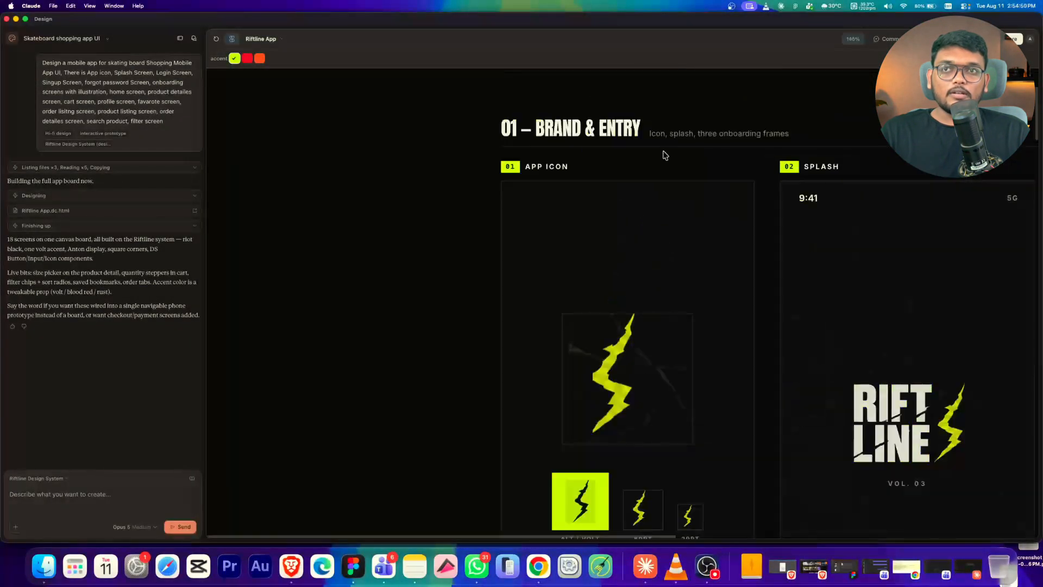
scroll(503, 176, right, 5)
scroll(433, 187, down, 2)
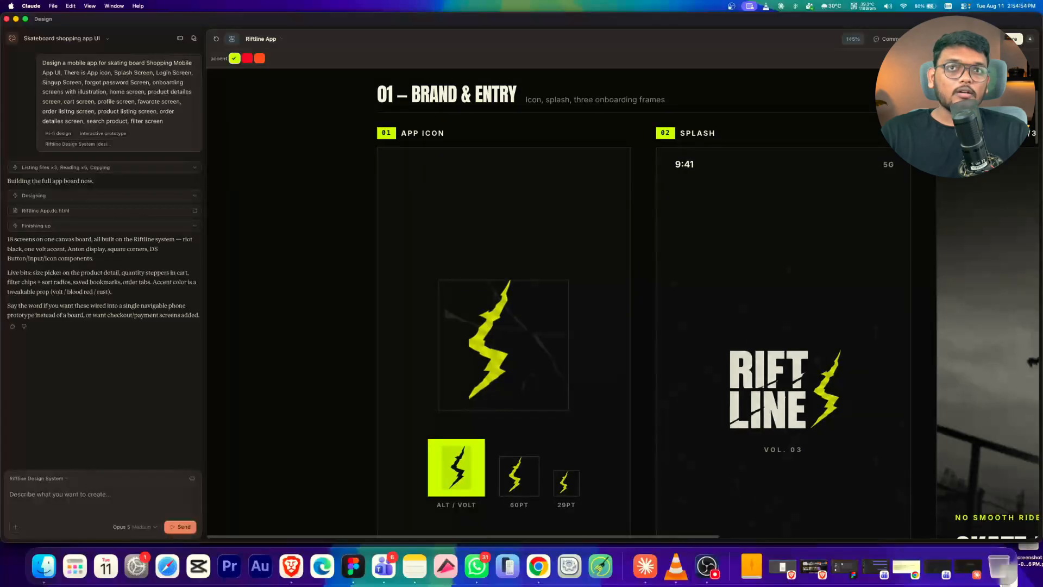
scroll(753, 216, down, 3)
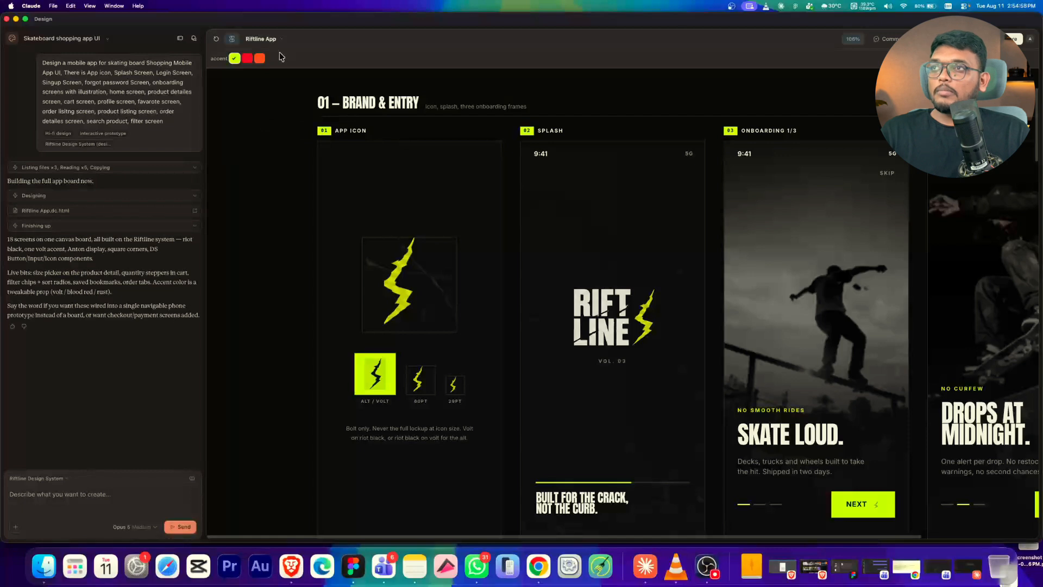
scroll(316, 168, down, 5)
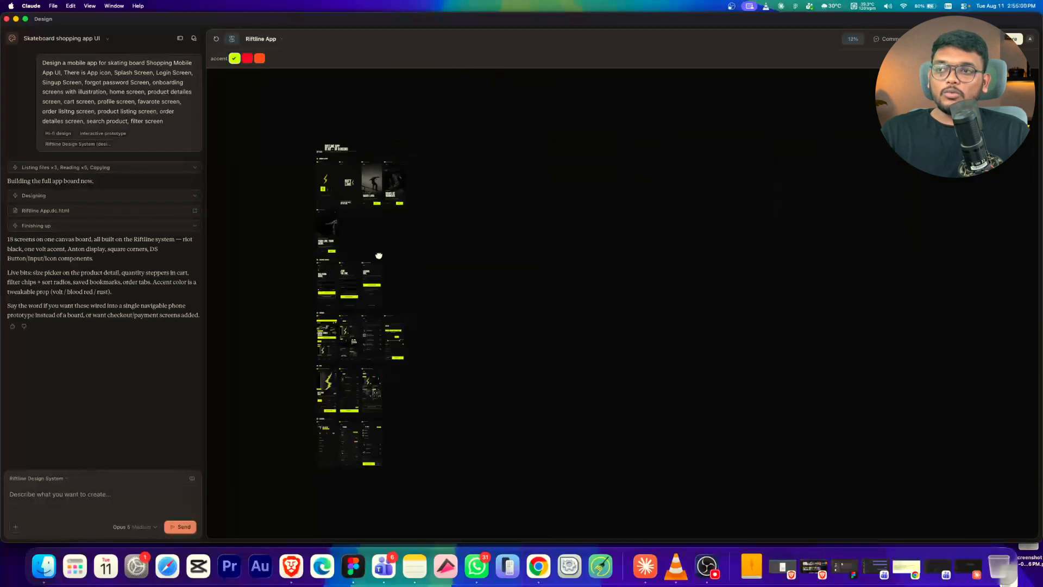
scroll(380, 255, up, 8)
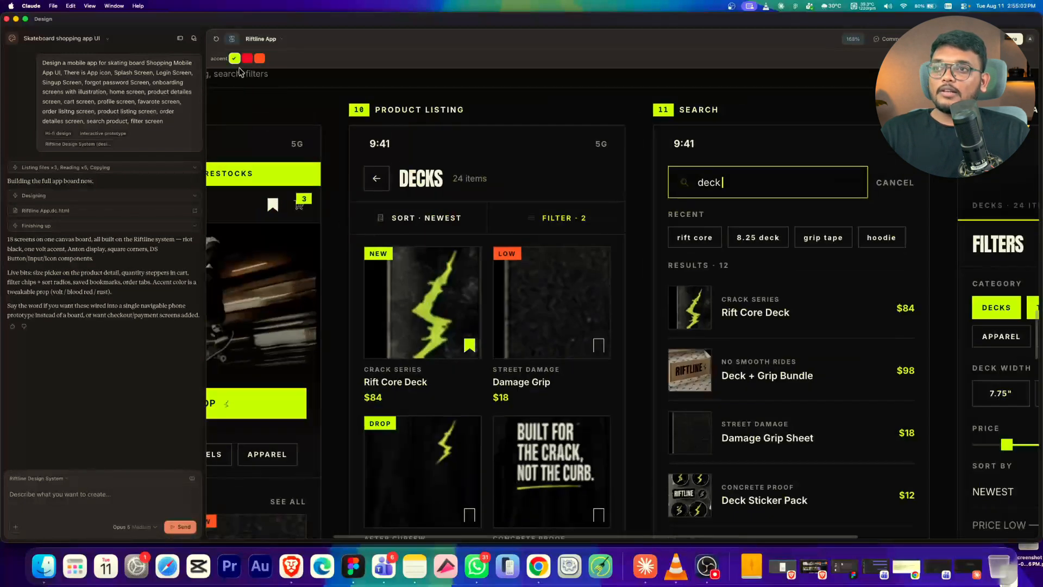
Step: Change the design's accent color to blood red and check it on the Browse screens
click(247, 58)
scroll(471, 241, down, 5)
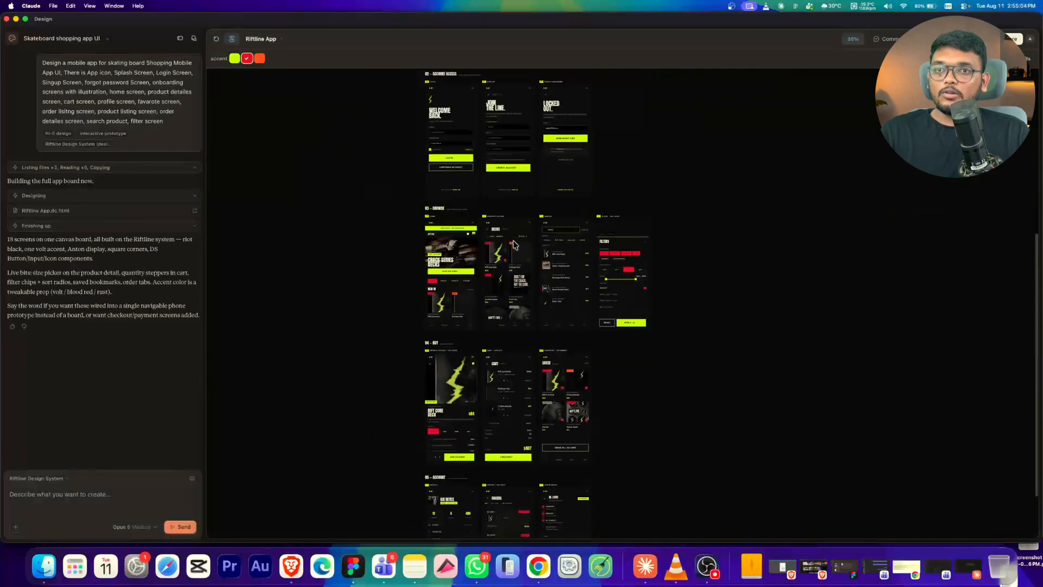
scroll(517, 261, up, 6)
scroll(517, 264, down, 5)
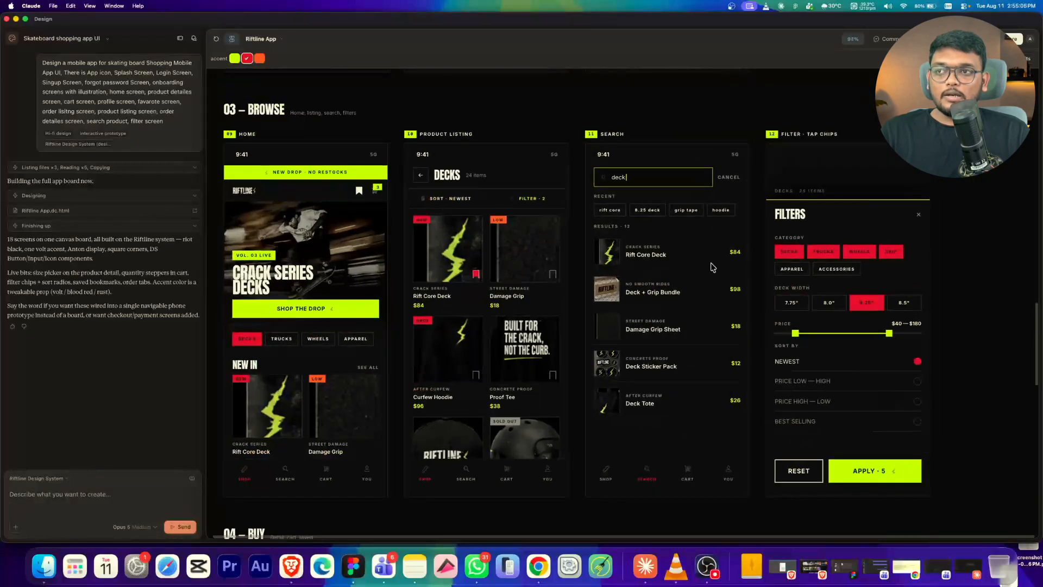
scroll(258, 80, down, 5)
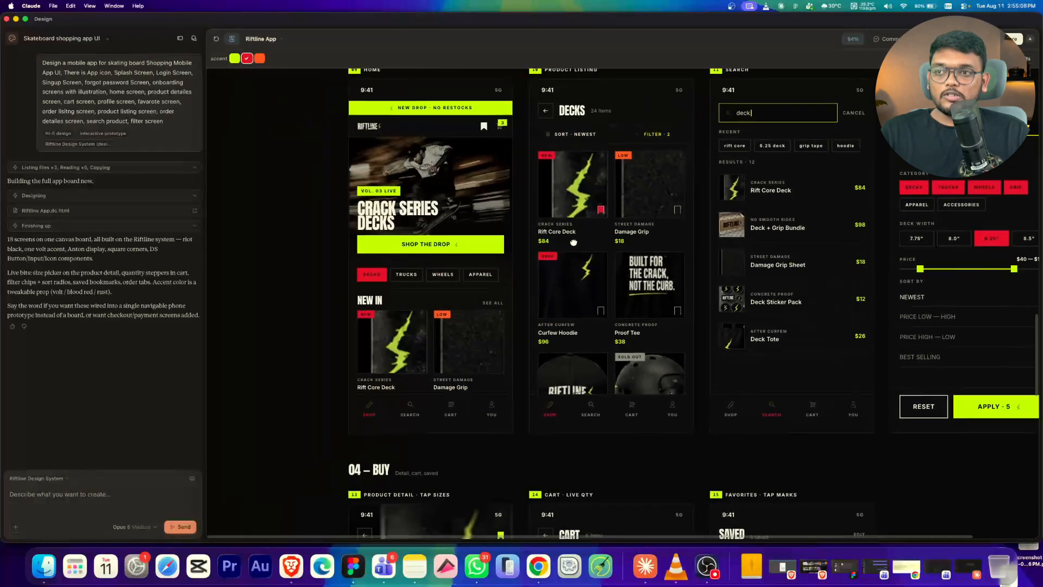
Step: Try the rust orange accent color on the Buy screens and switch the accent back to volt green
click(259, 58)
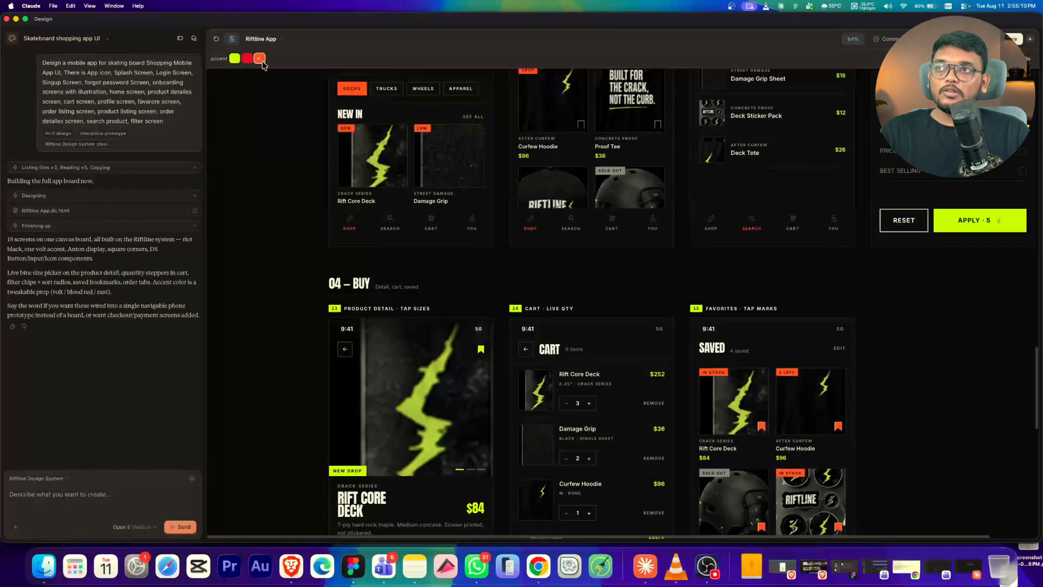
scroll(525, 310, down, 5)
drag(525, 310, 564, 310)
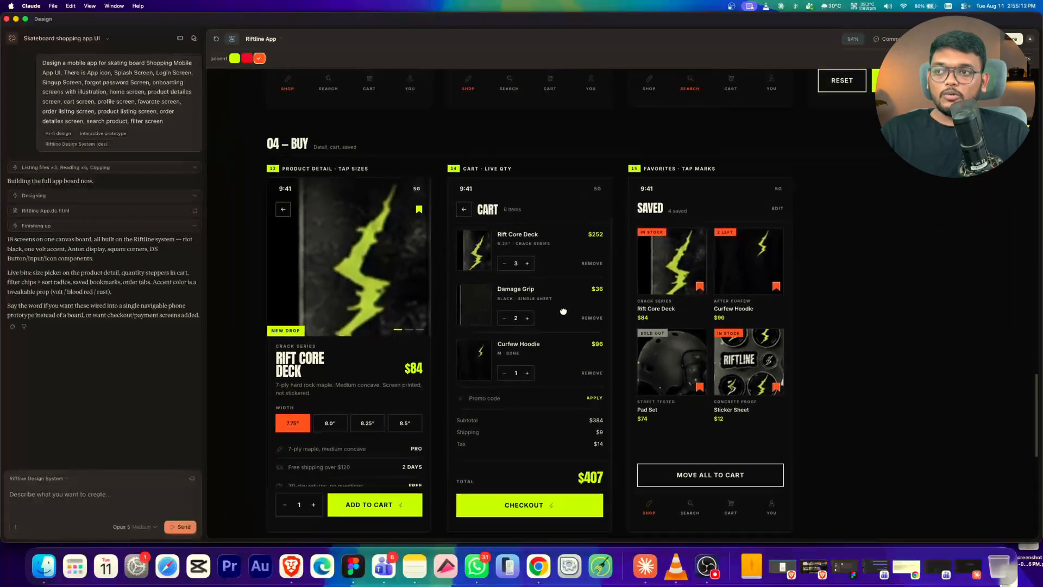
click(235, 60)
scroll(494, 201, up, 1)
scroll(494, 201, up, 10)
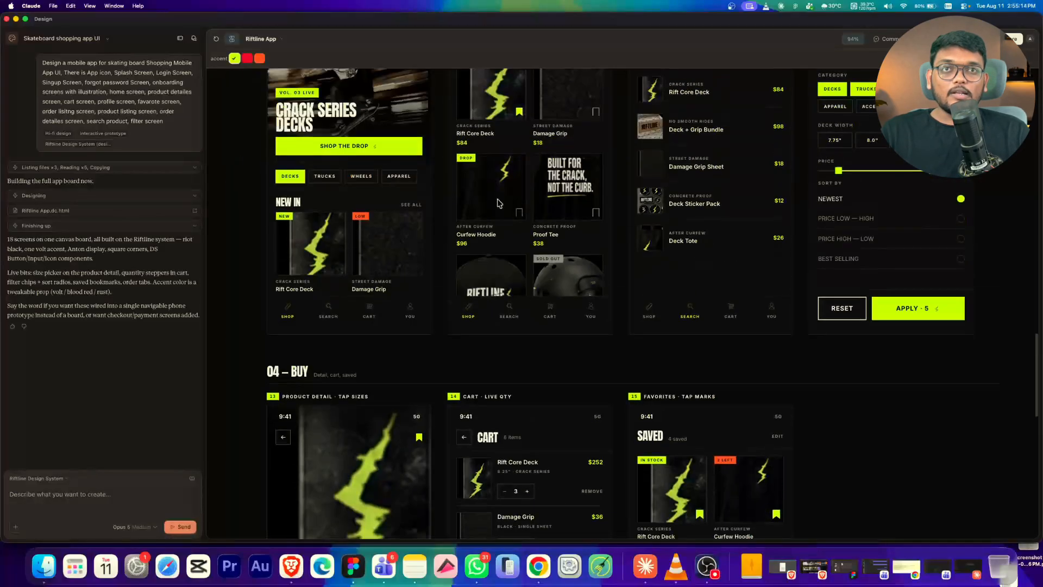
Step: Look at the design's sharing, access and export options, and close them without exporting
click(1012, 38)
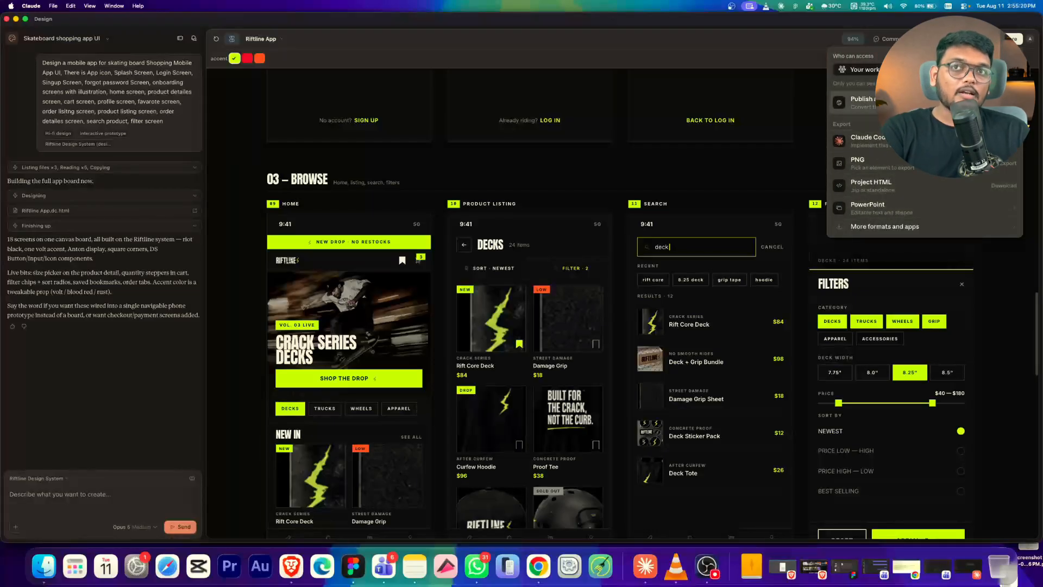
click(858, 69)
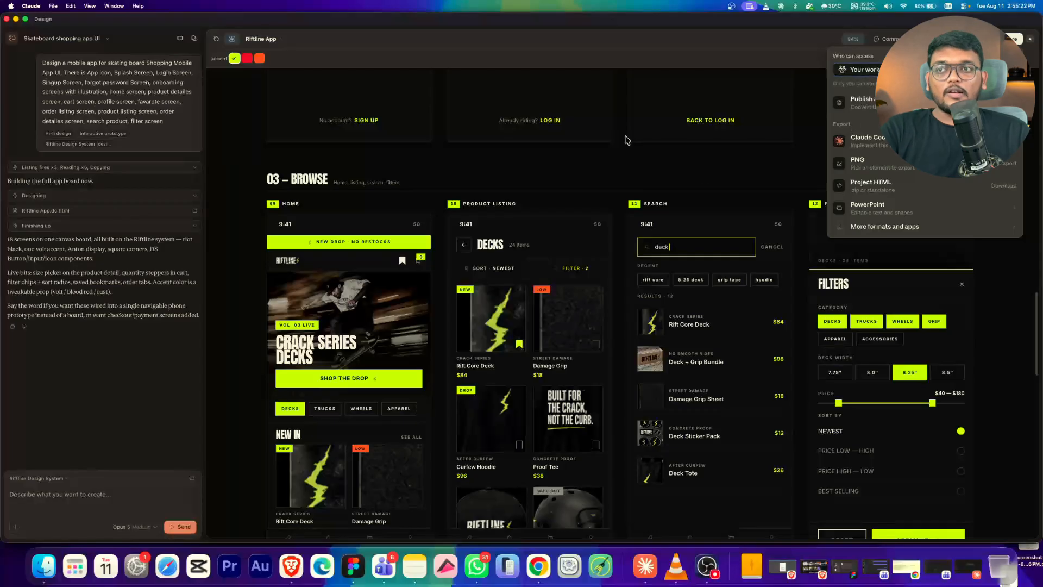
click(615, 173)
Step: Look over the board once more, from the Buy and Account sections back up to Account Access
scroll(641, 217, down, 6)
scroll(451, 302, down, 5)
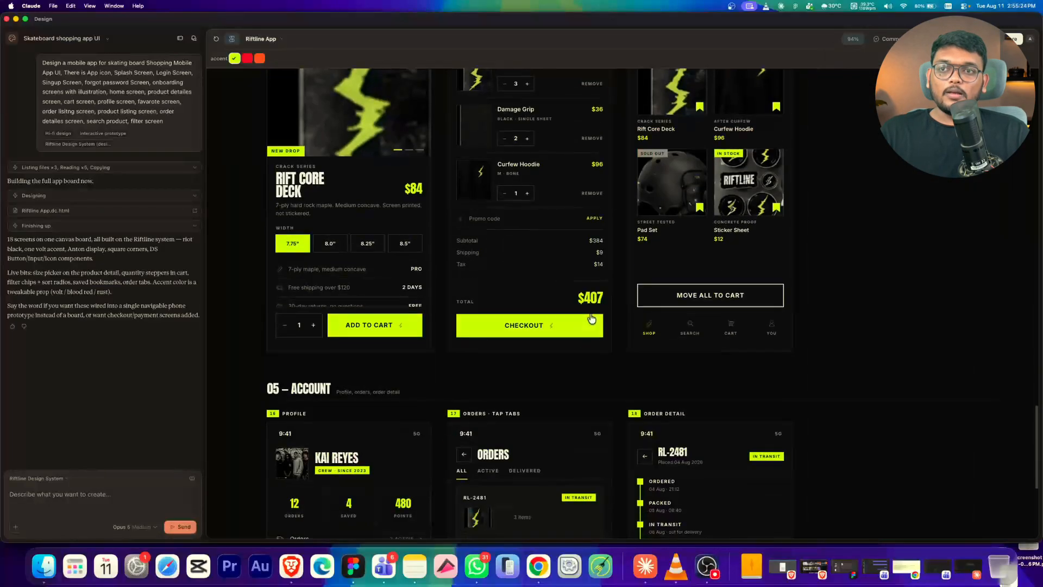
scroll(451, 303, up, 10)
scroll(460, 308, down, 10)
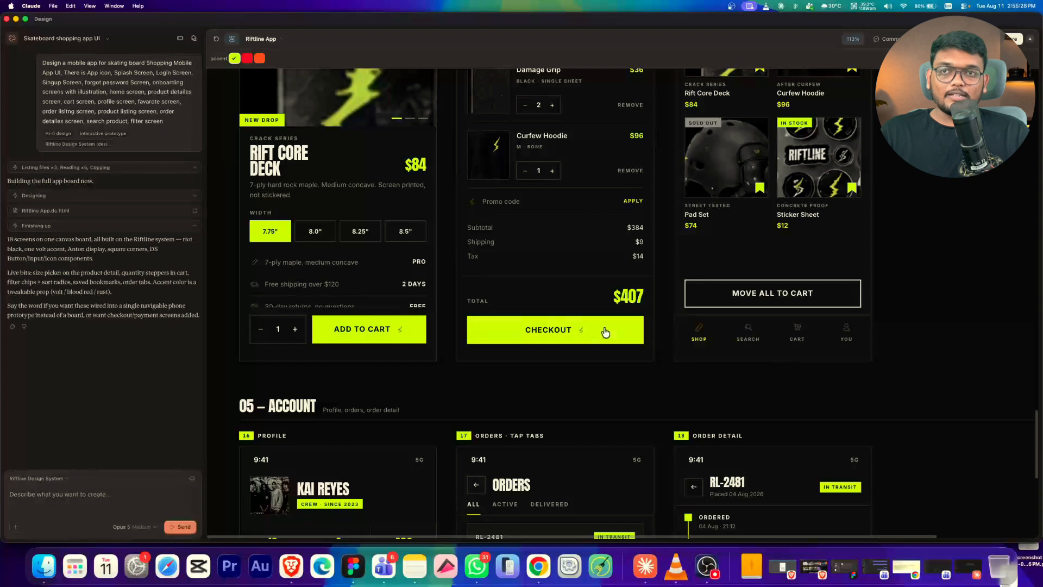
scroll(601, 329, up, 17)
scroll(600, 329, up, 15)
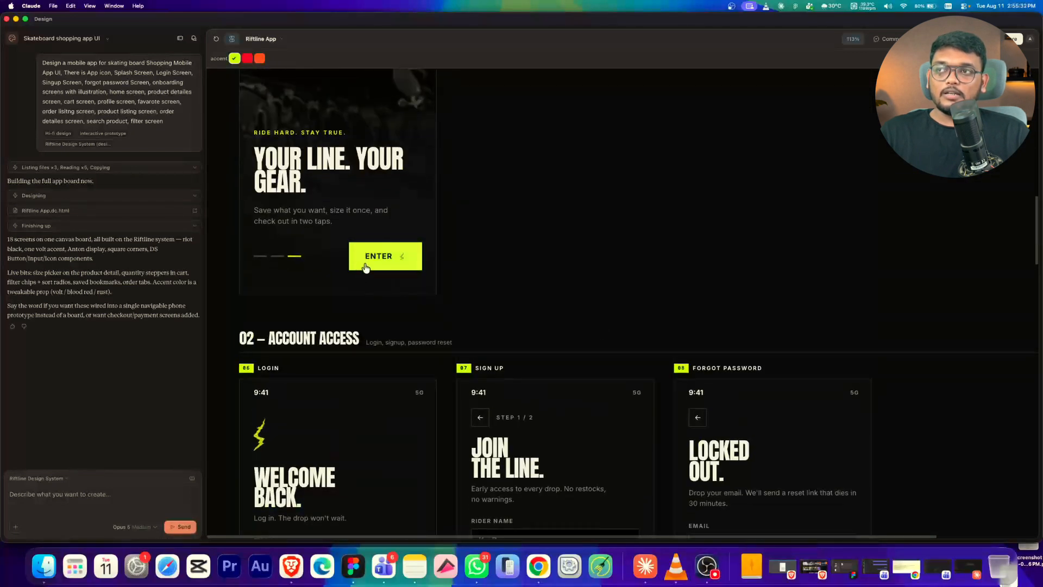
Step: Review the Riftline App board from the Brand & Entry section through Account Access and Browse to the Buy section
scroll(410, 294, up, 12)
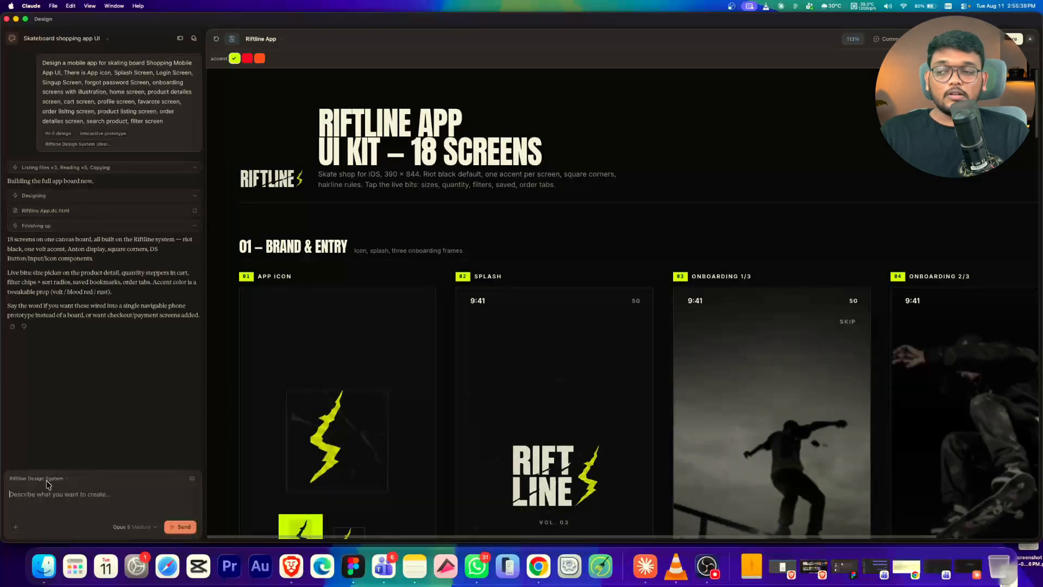
scroll(759, 398, down, 3)
scroll(757, 393, down, 10)
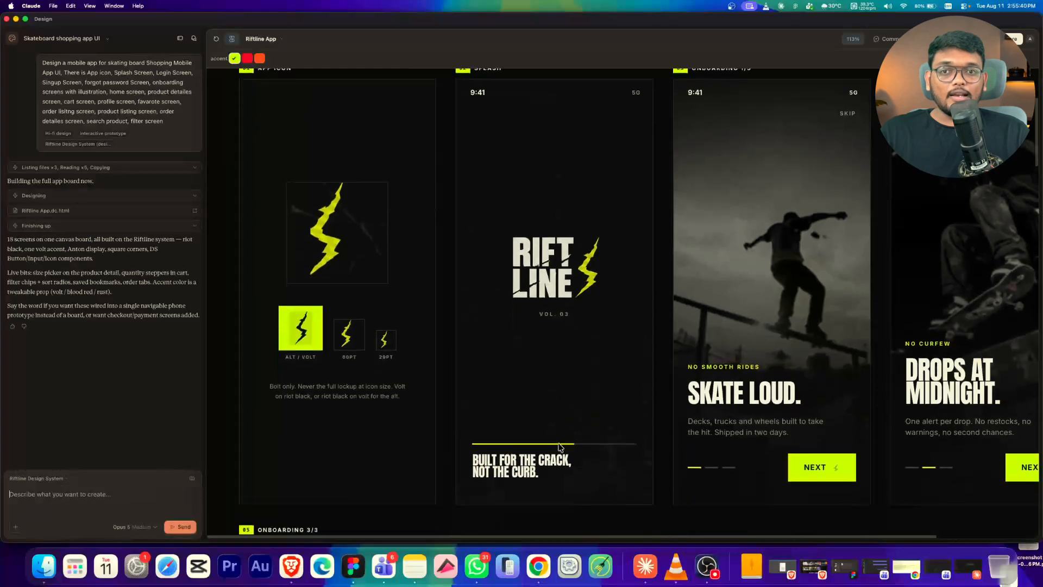
scroll(453, 425, down, 11)
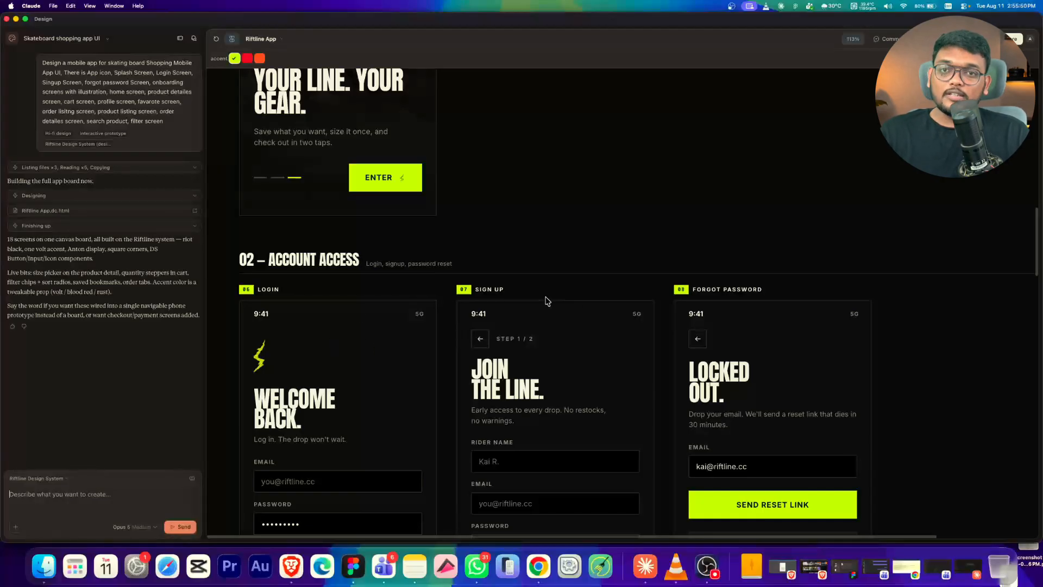
scroll(638, 424, down, 12)
scroll(637, 443, down, 4)
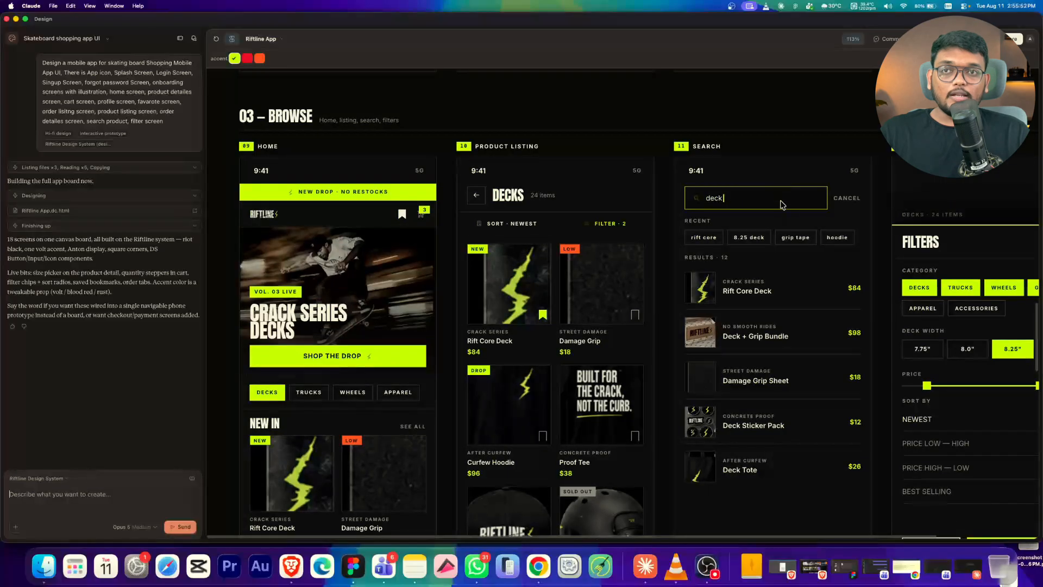
scroll(710, 275, down, 7)
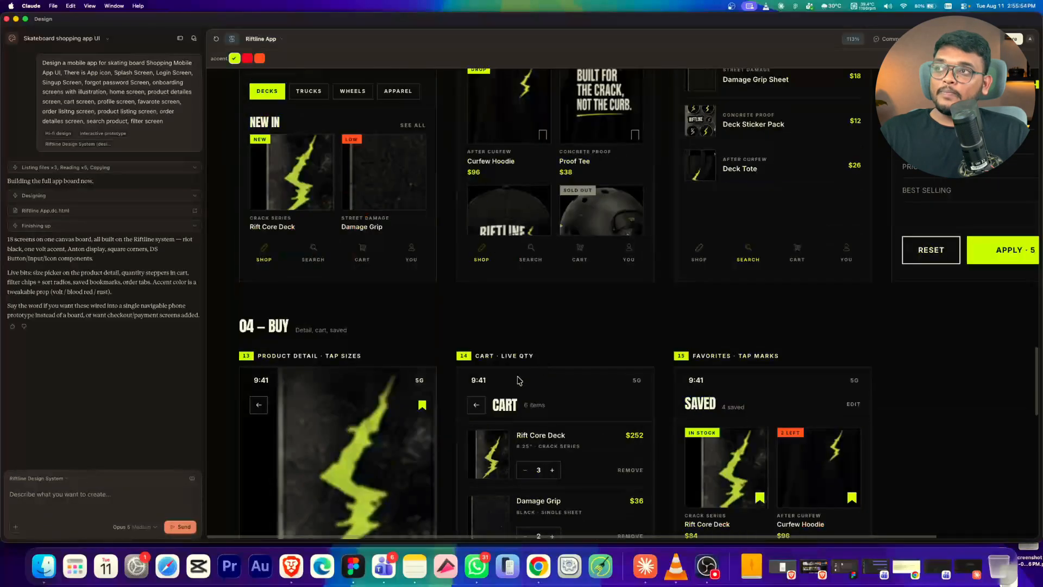
Step: Return to the project home, choose the HTML email template, and extend its starter prompt to "Design an HTML email template for"
click(10, 42)
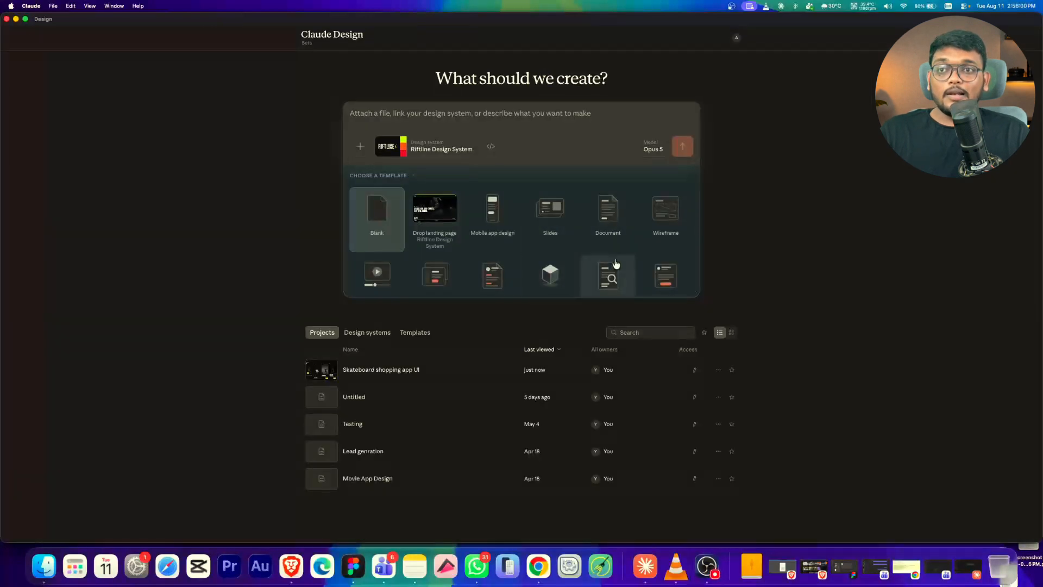
scroll(618, 267, down, 2)
click(661, 240)
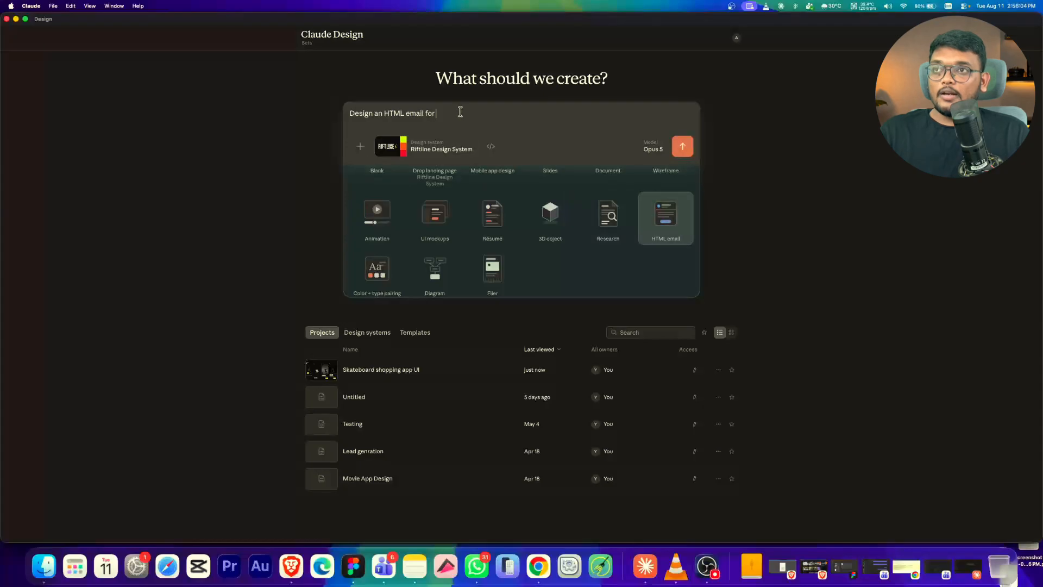
click(422, 114)
text(templa)
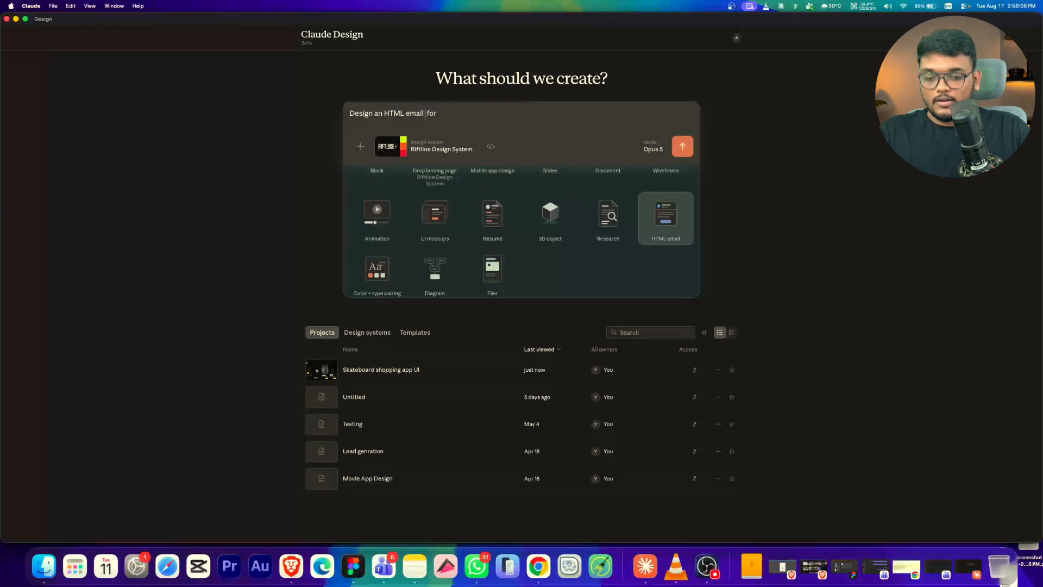
text(te)
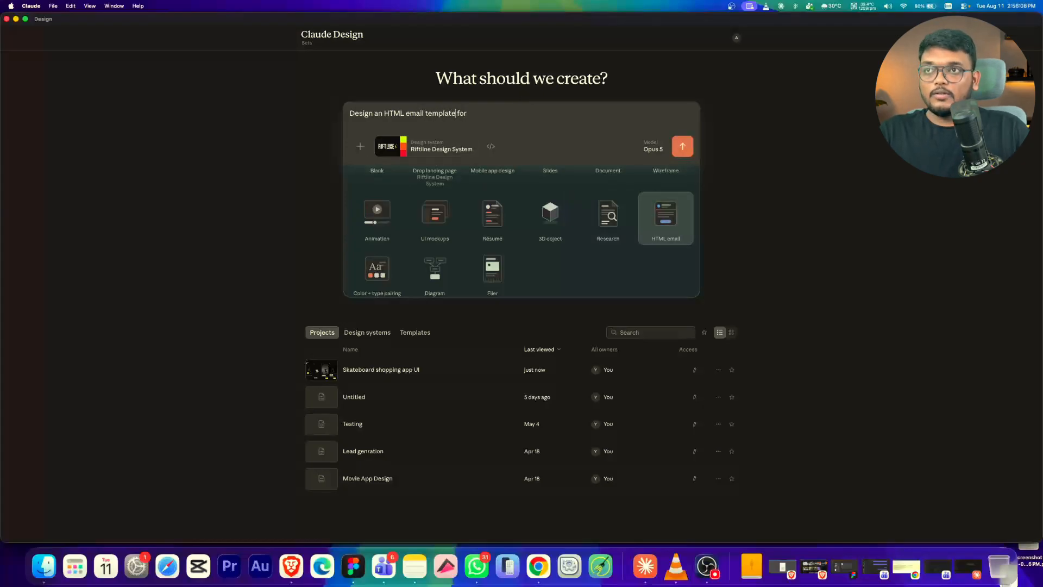
Step: Make the prompt read "Design an HTML email template for 50% for all products using our design system", without duplicated wording
click(521, 119)
text(Please make email template for 50% for all products using our design system)
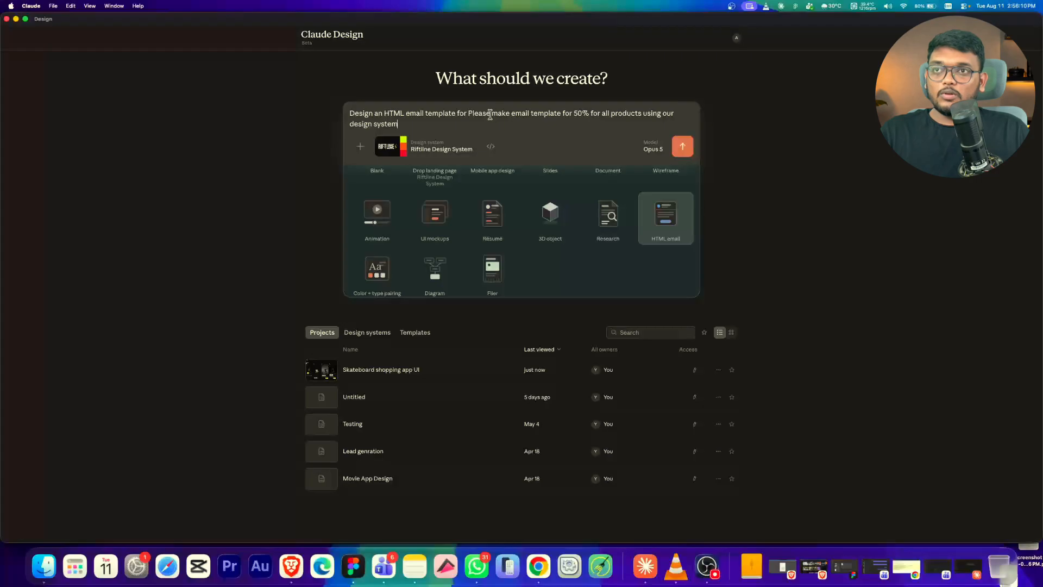
shift+click(562, 114)
click(561, 115)
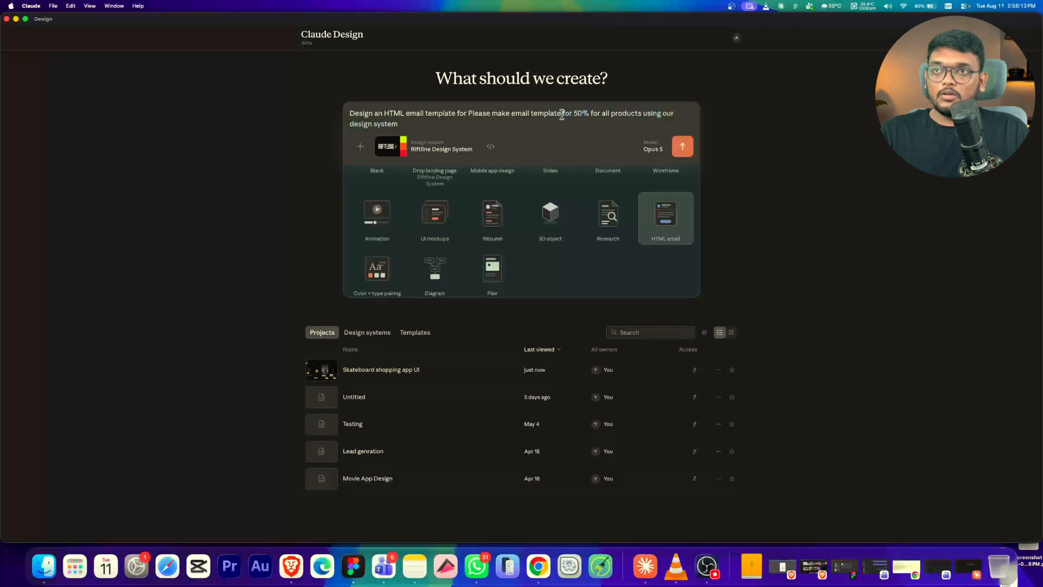
drag(561, 114, 469, 114)
key(BackSpace)
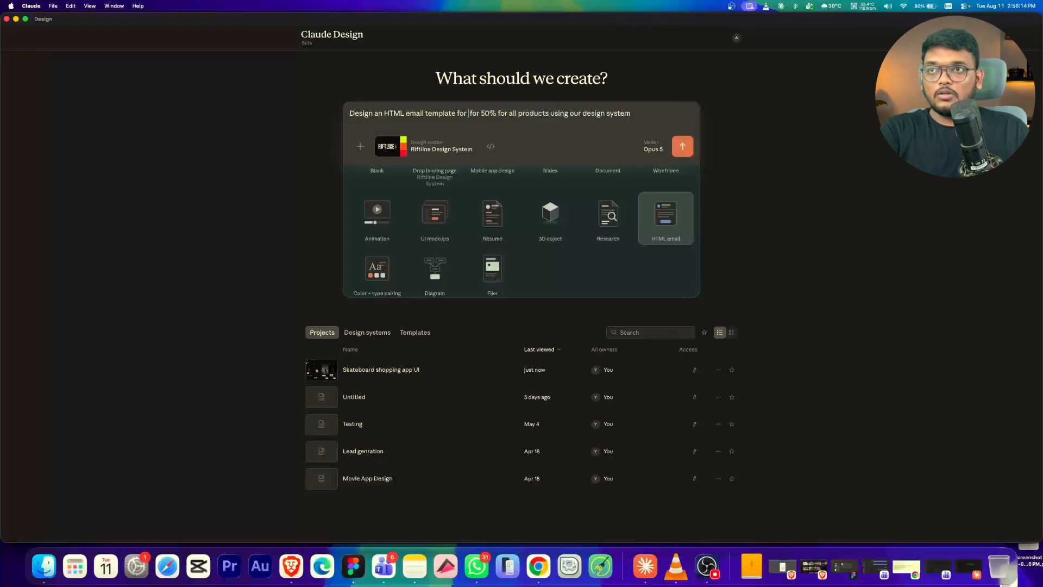
key(BackSpace)
key(BackSpace)
key(BackSpace)
key(BackSpace)
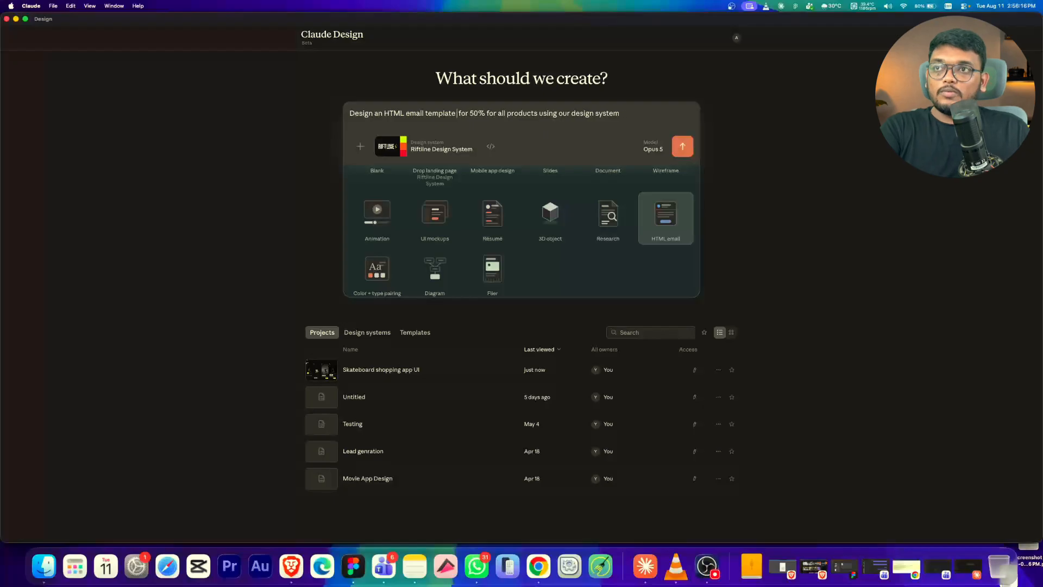
key(BackSpace)
Step: Add "off" after 50% in the prompt and replace "using our design system" with "offer email templates"
click(482, 110)
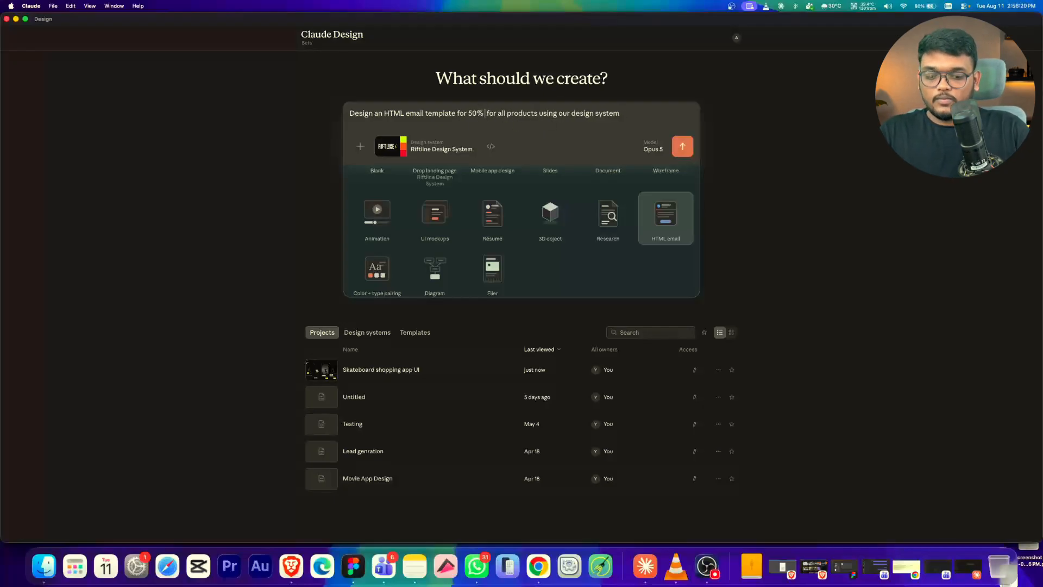
text(off)
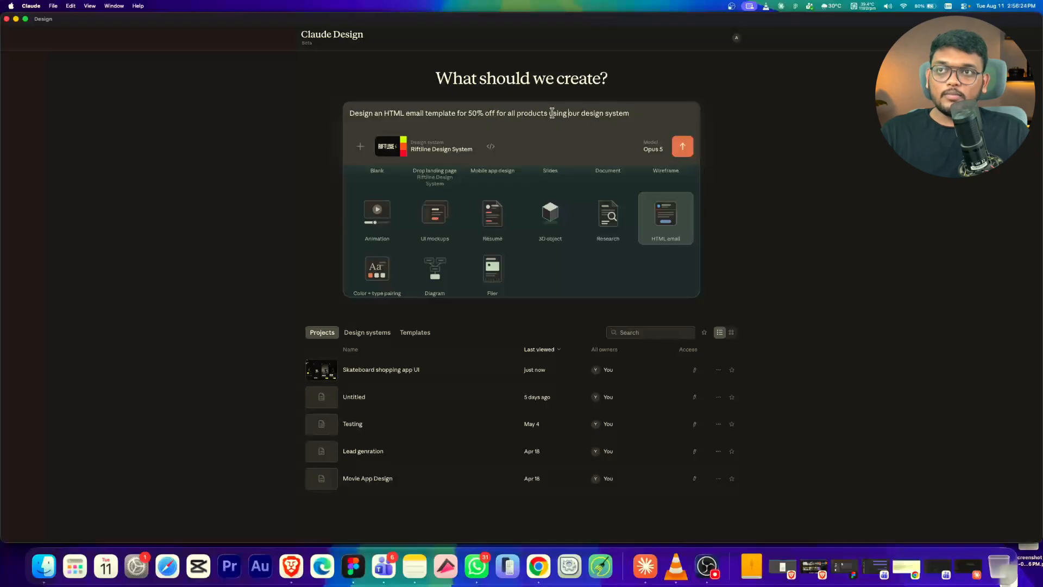
drag(552, 112, 637, 109)
key(BackSpace)
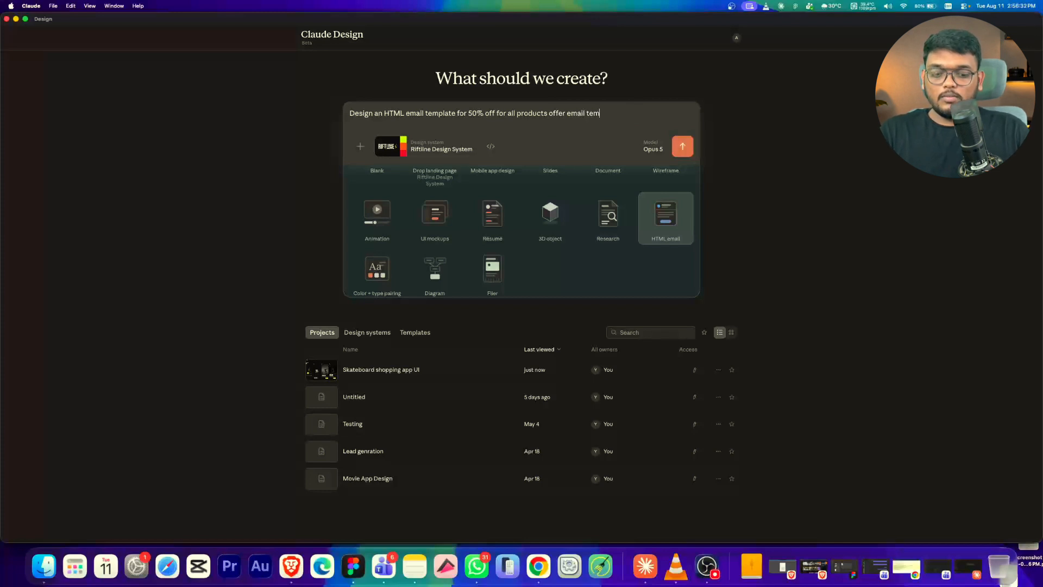
text(offer email templates)
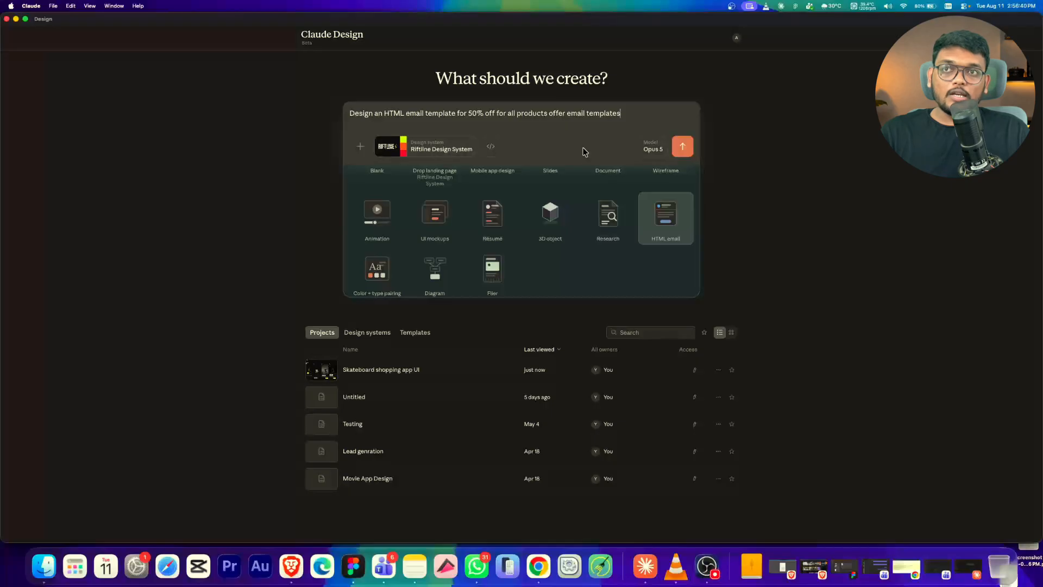
Step: Check that the Riftline Design System is selected, submit the email prompt, and open the generation progress details
click(459, 148)
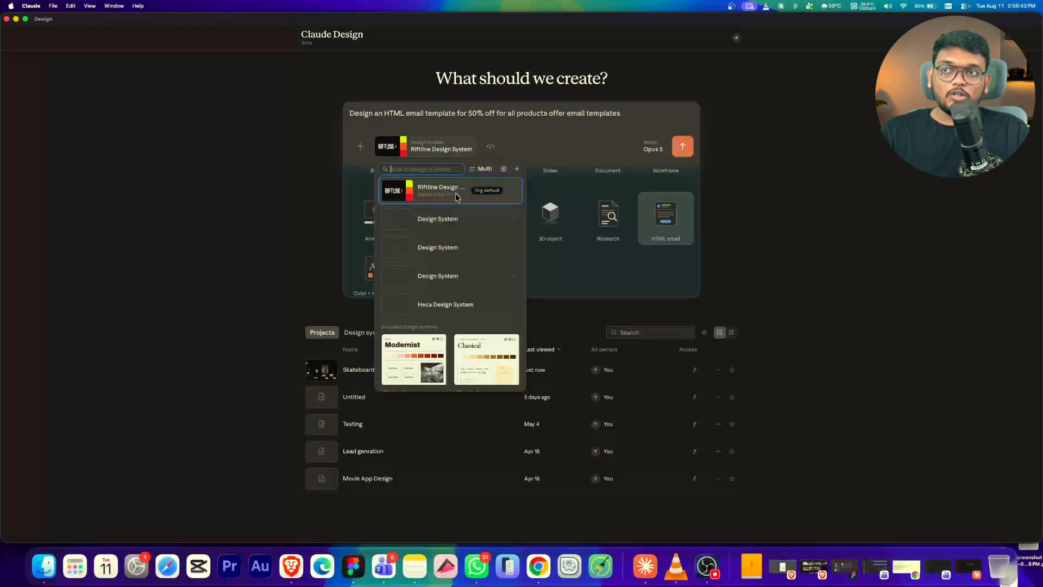
click(594, 142)
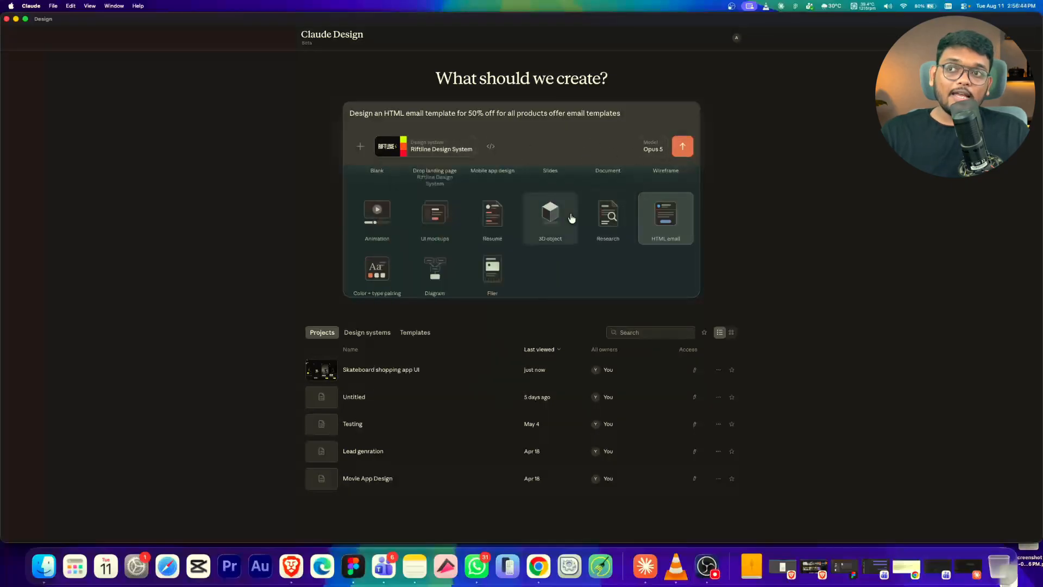
scroll(568, 226, down, 1)
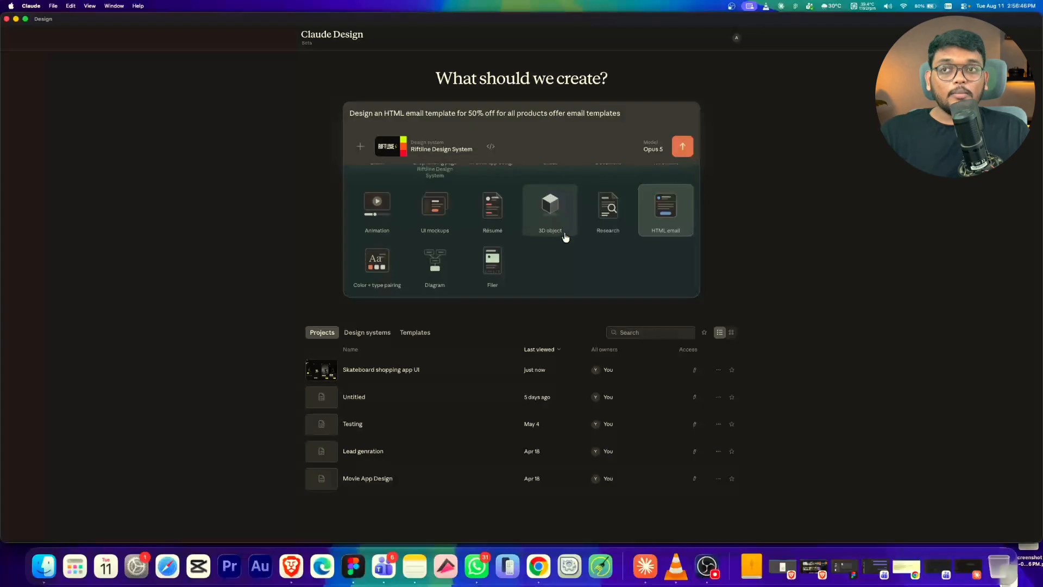
scroll(548, 239, up, 2)
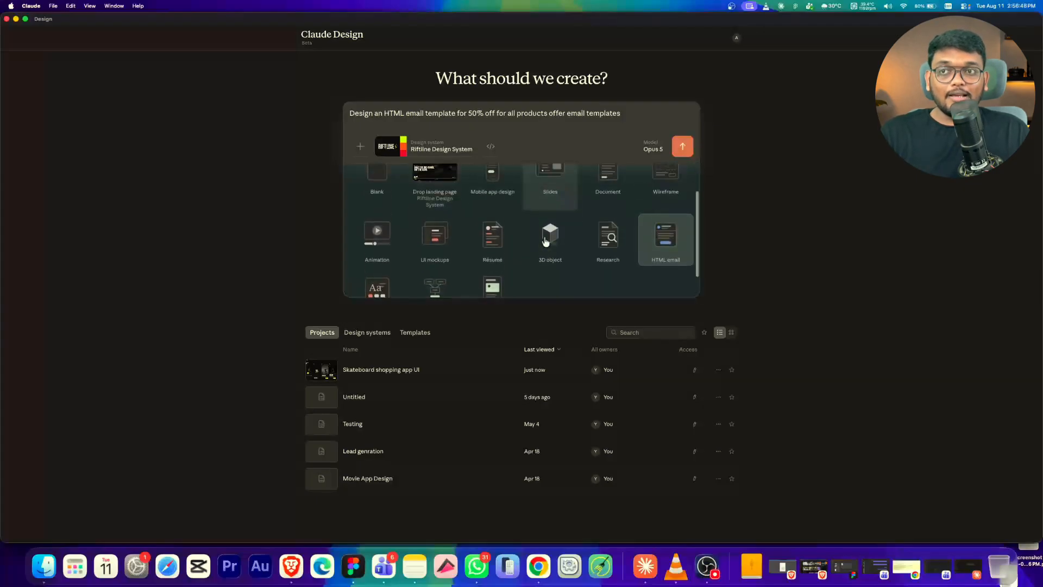
click(679, 151)
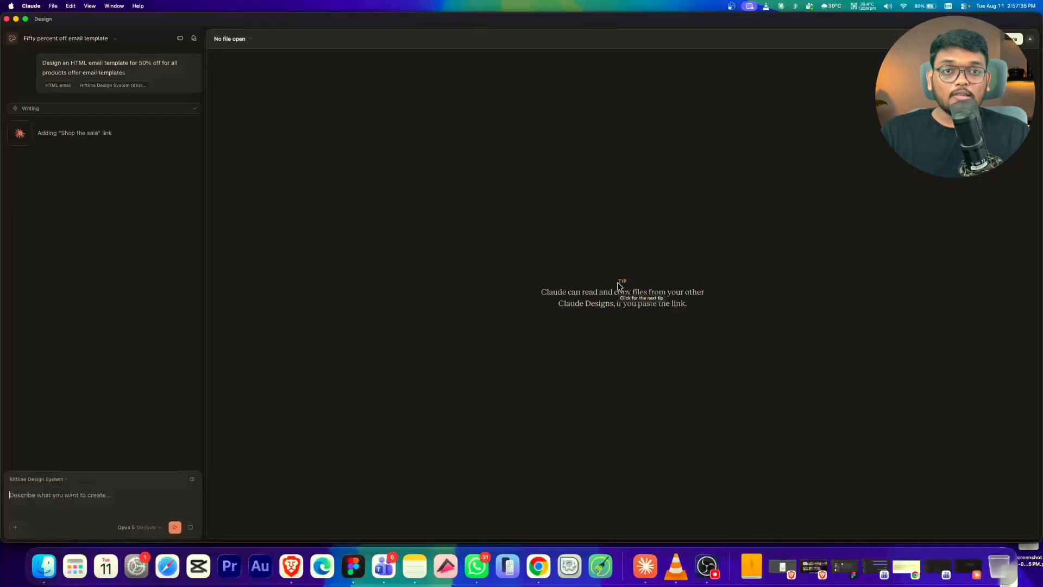
click(62, 112)
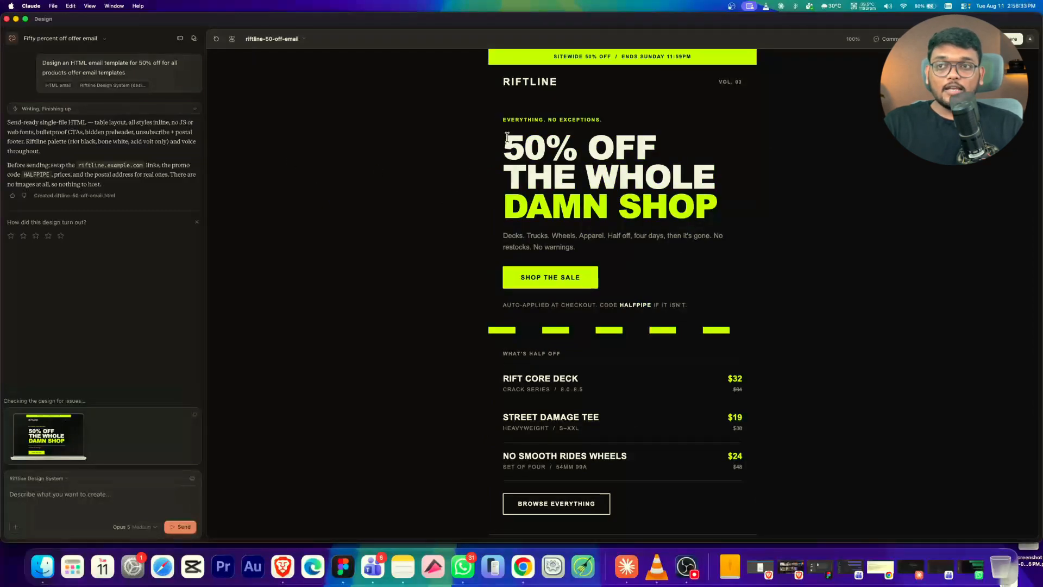
Step: Examine the generated email's headline, promo code, discounted product list and footer
drag(504, 135, 717, 207)
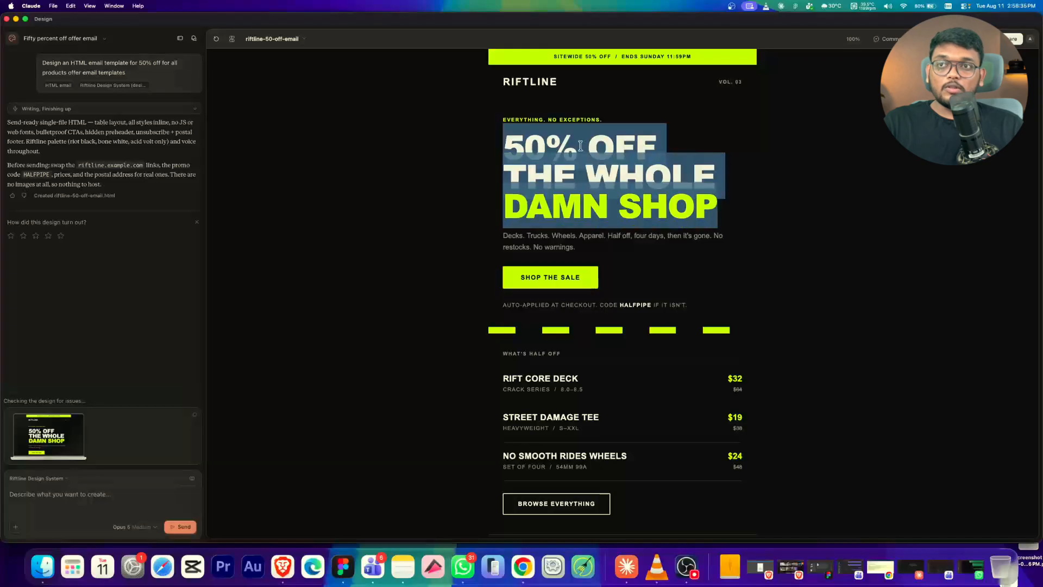
click(651, 123)
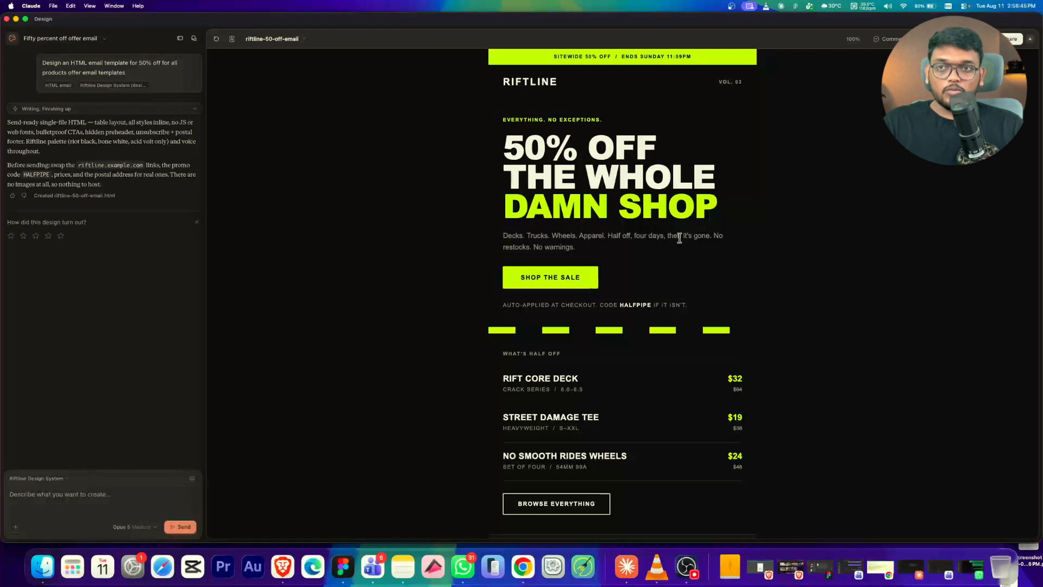
scroll(630, 249, down, 1)
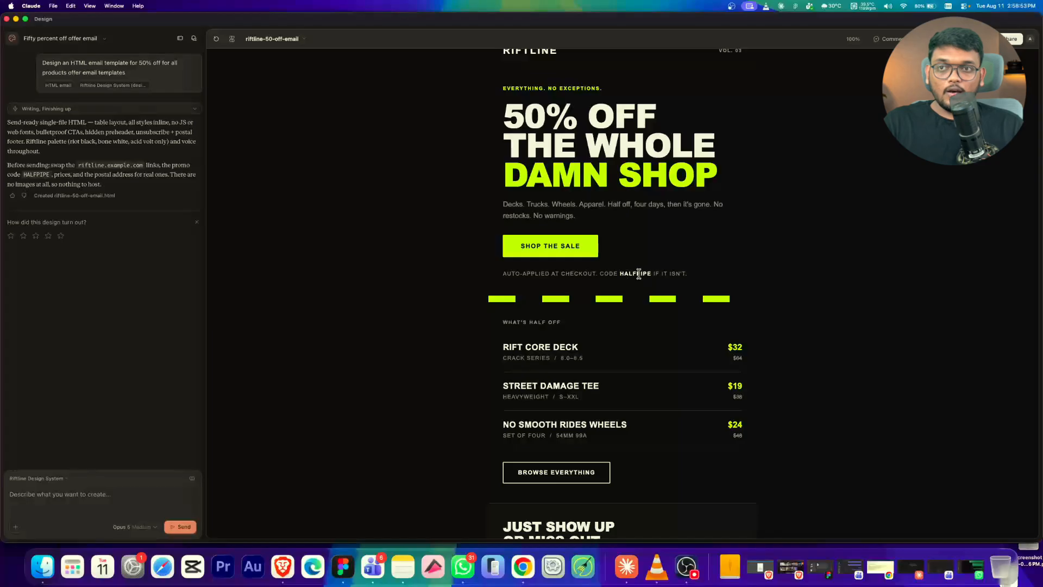
double_click(635, 272)
scroll(625, 279, down, 3)
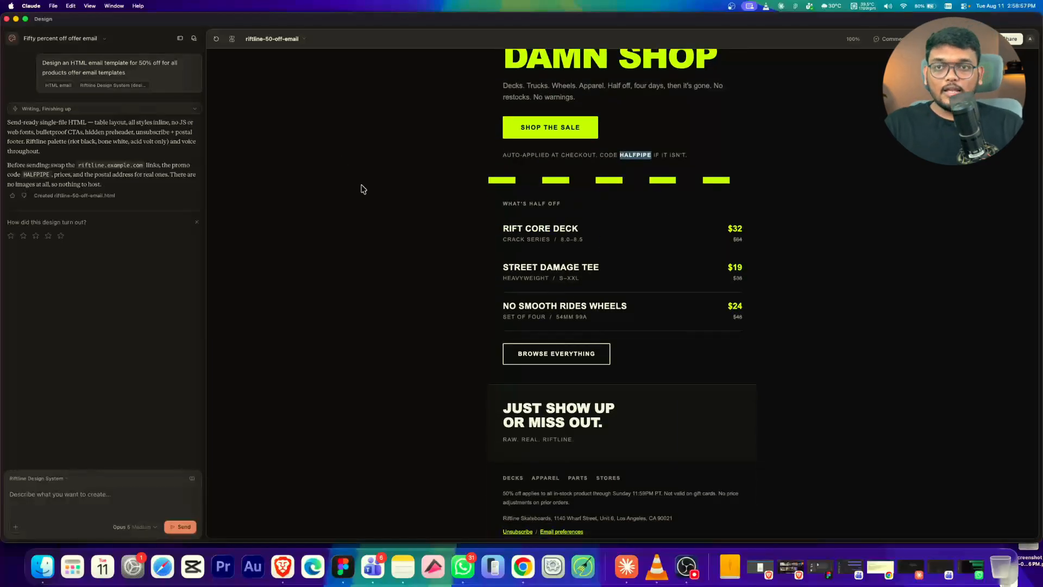
drag(505, 224, 556, 261)
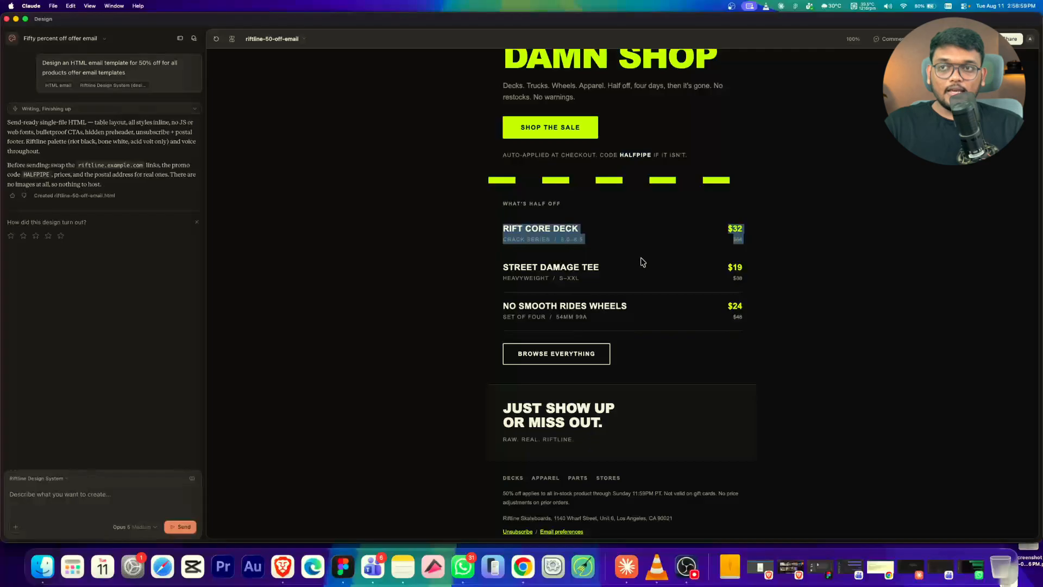
click(731, 242)
scroll(672, 266, down, 1)
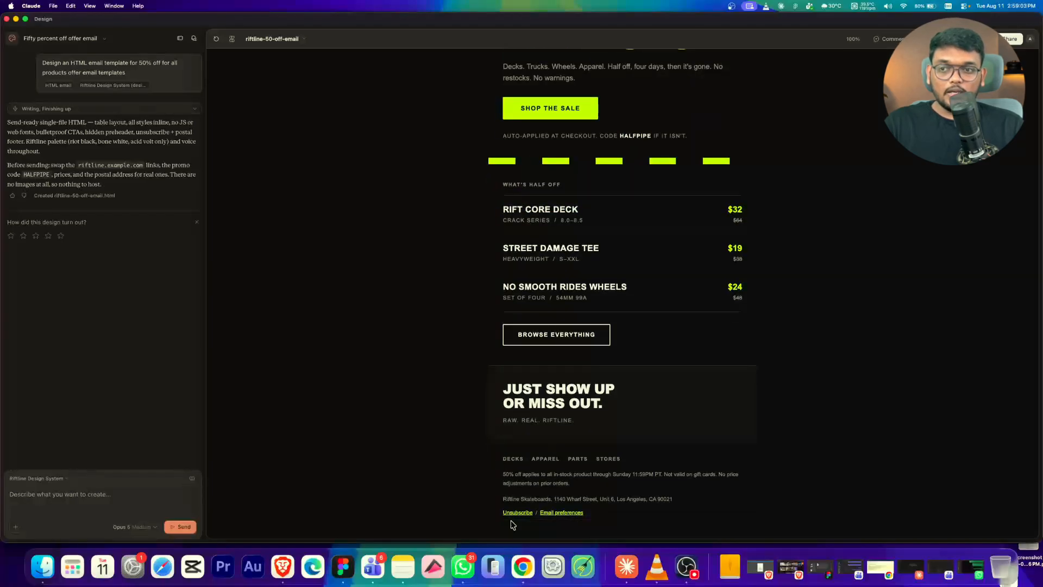
Step: Check the email's RIFTLINE brand header and go over the whole layout again down to the footer
scroll(658, 373, up, 5)
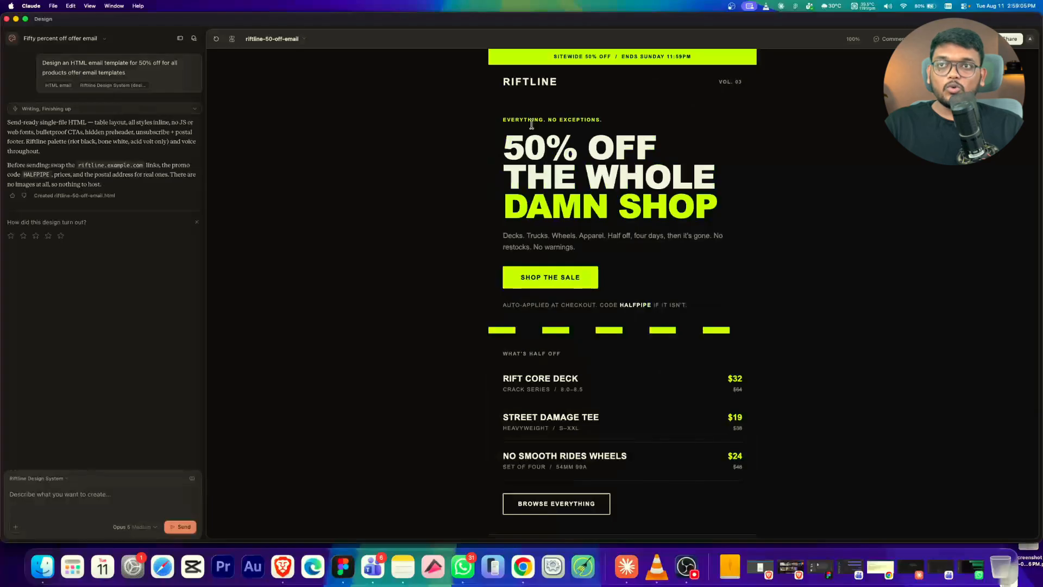
drag(503, 81, 557, 81)
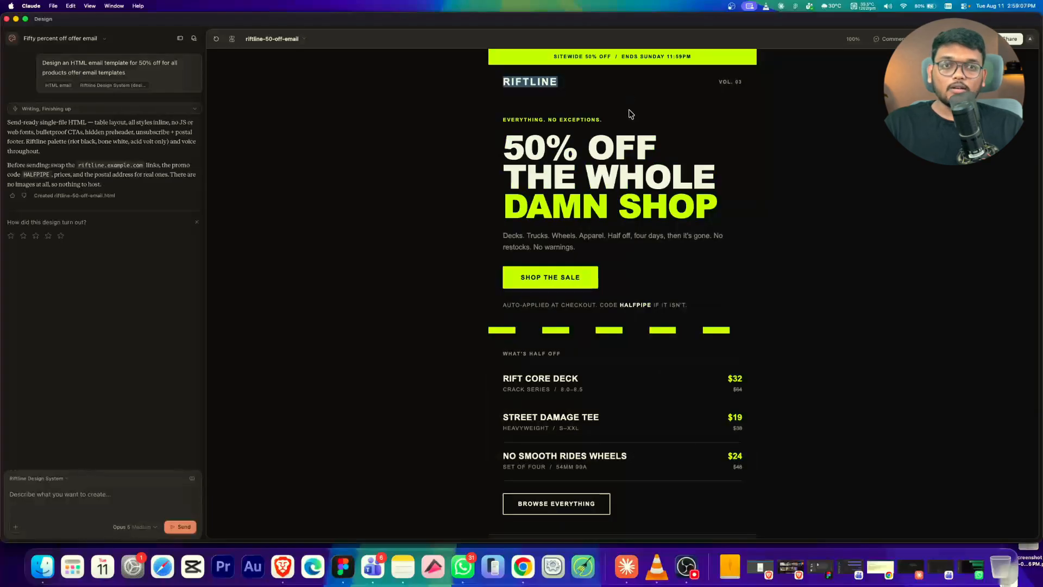
click(641, 98)
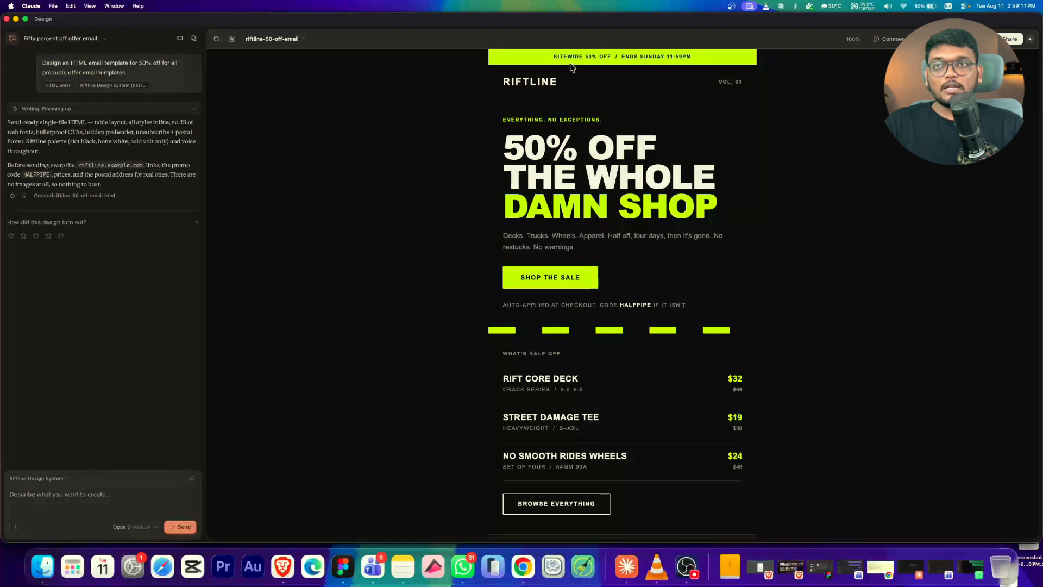
scroll(630, 272, down, 5)
scroll(623, 302, up, 5)
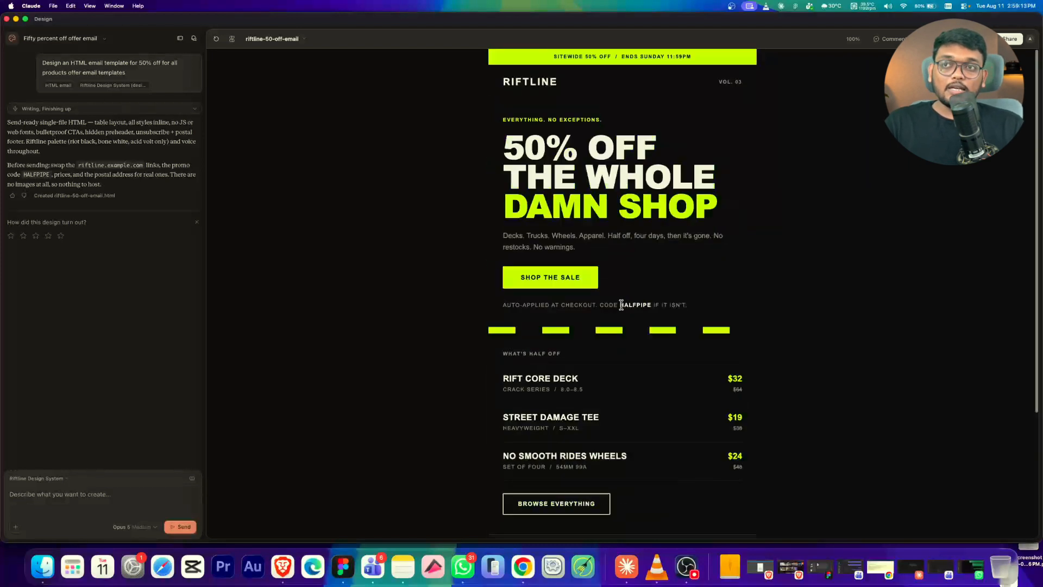
scroll(597, 315, down, 5)
scroll(538, 328, up, 5)
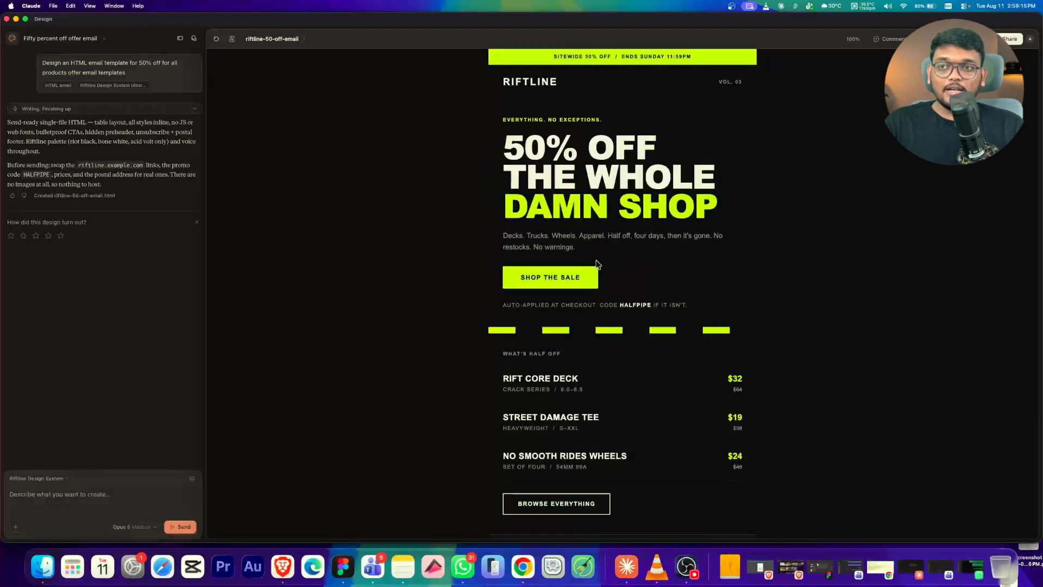
scroll(520, 309, down, 5)
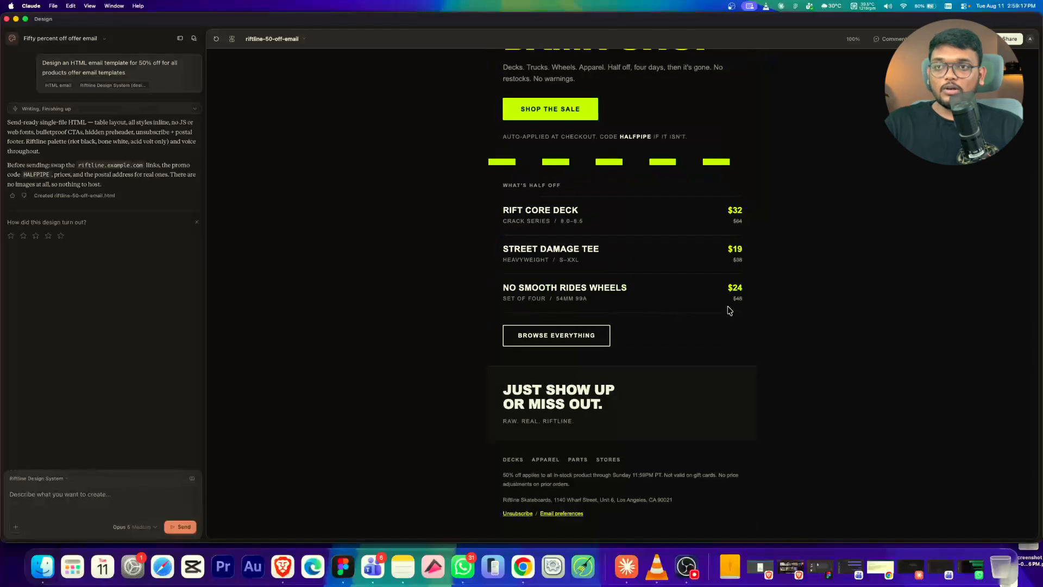
Step: Compare the email's discounted product list and closing banner with its 50% off headline section once more
scroll(554, 270, up, 5)
scroll(554, 270, down, 5)
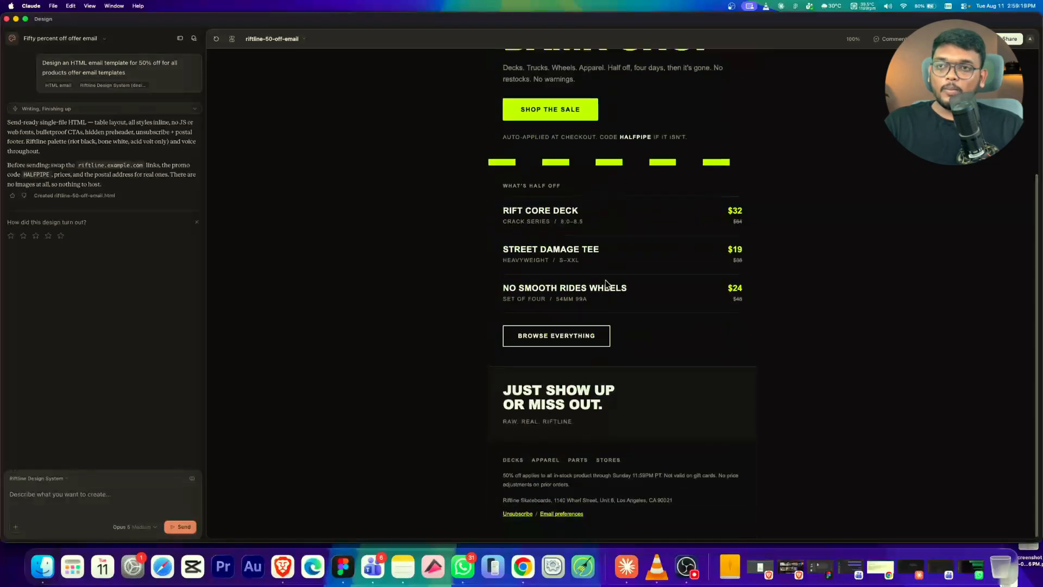
scroll(598, 280, up, 5)
scroll(598, 299, down, 5)
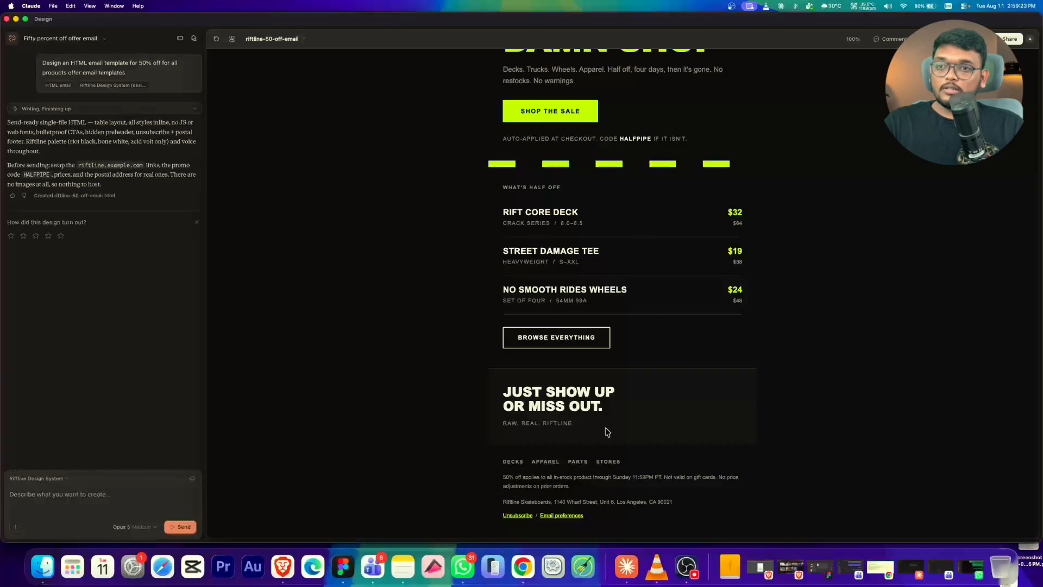
scroll(446, 360, up, 5)
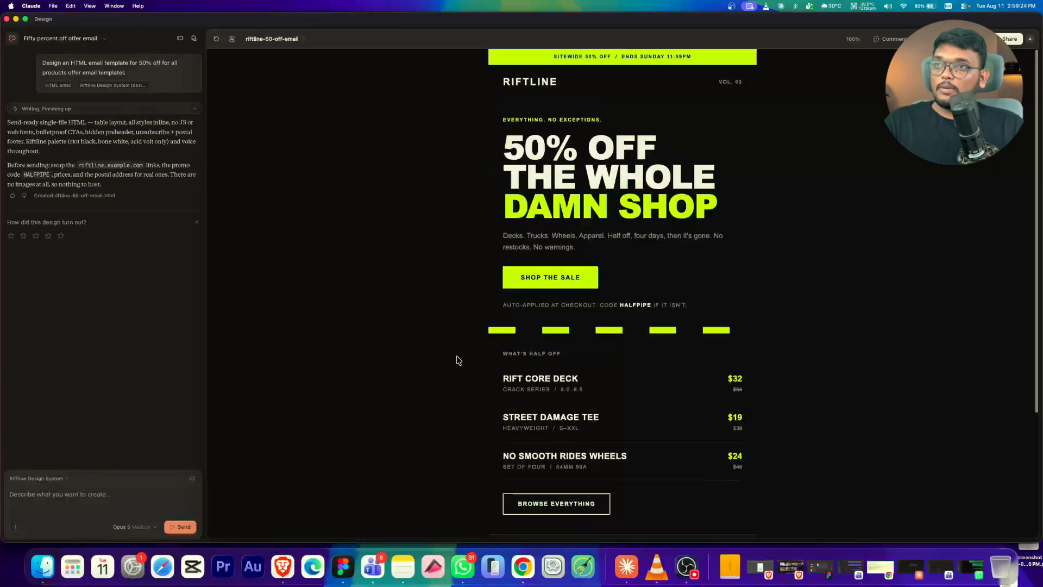
Step: Start a new project from the Slides template and submit the prompt "Make a slide deck about investor pitch deck. for 5 slides."
click(12, 38)
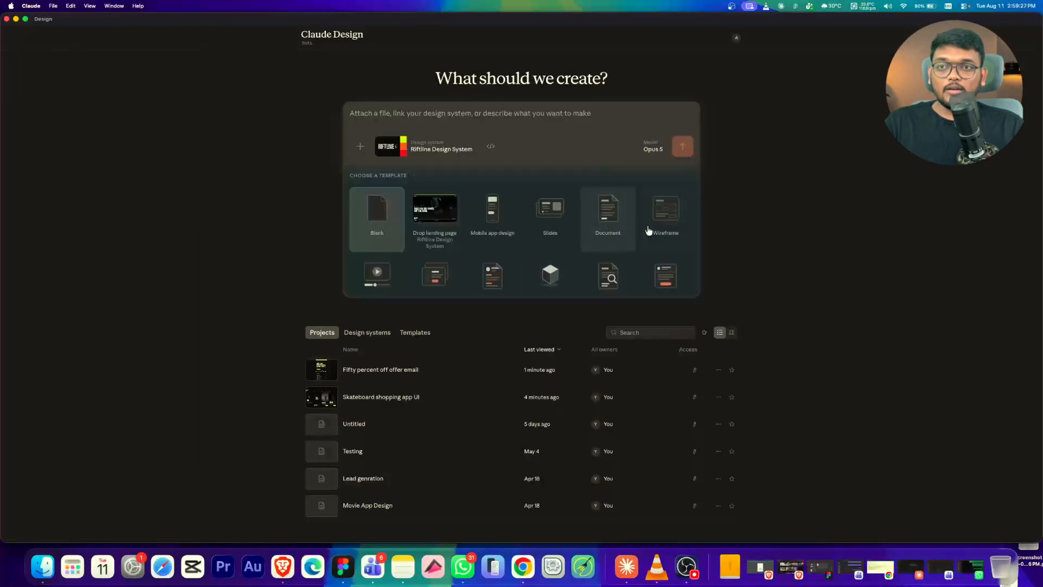
scroll(543, 255, down, 2)
click(563, 187)
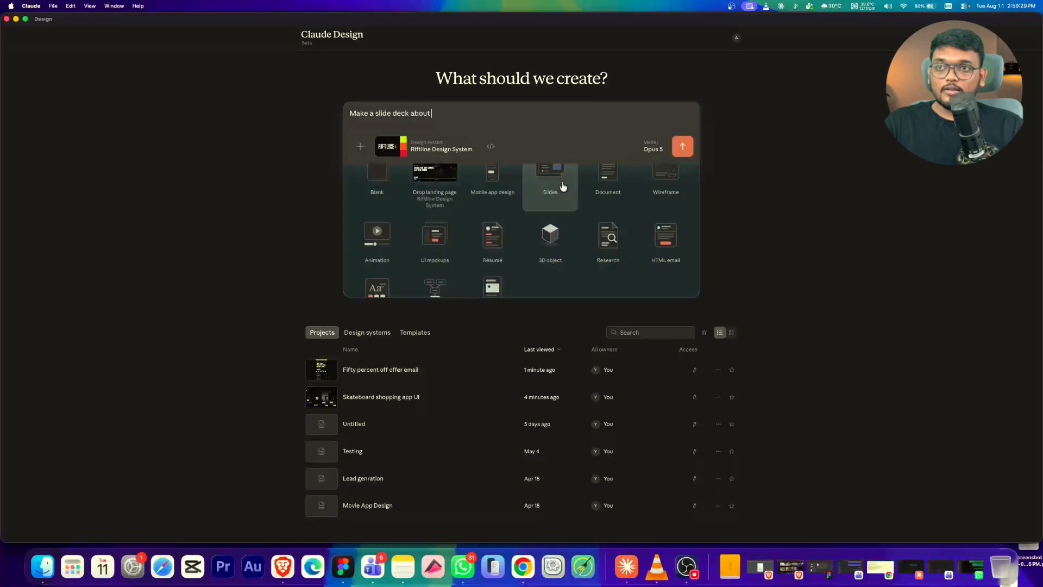
scroll(493, 239, up, 2)
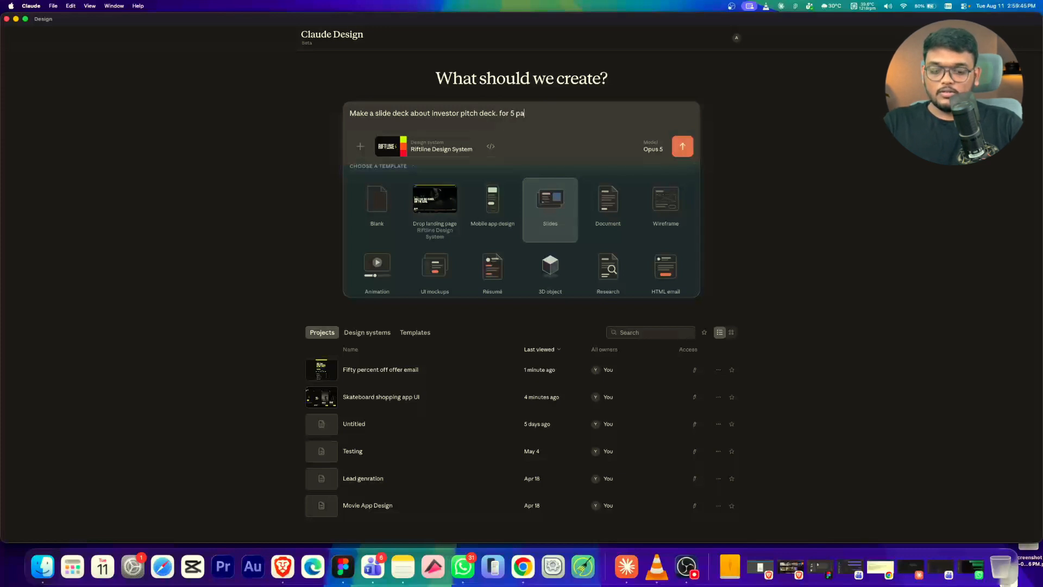
text(slides.)
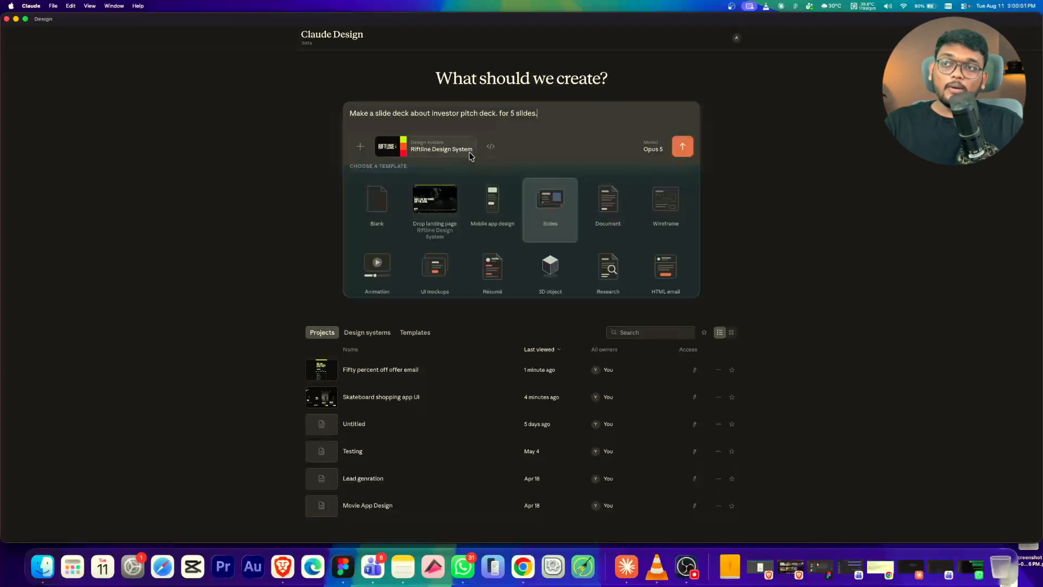
click(682, 146)
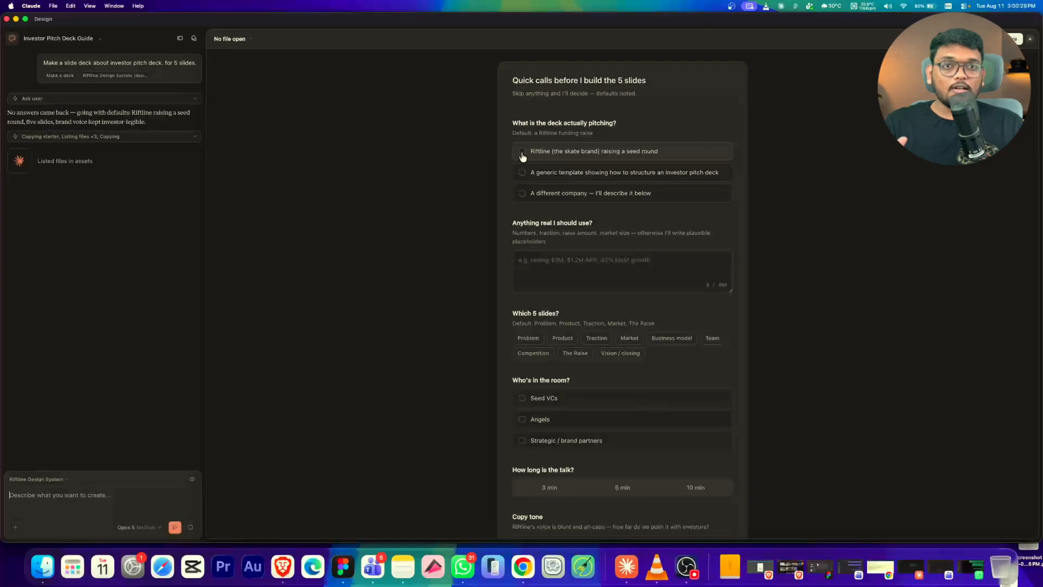
Step: Answer that the deck pitches Riftline raising a seed round and choose the Problem, Product, Traction, Market and Business model slides
click(522, 154)
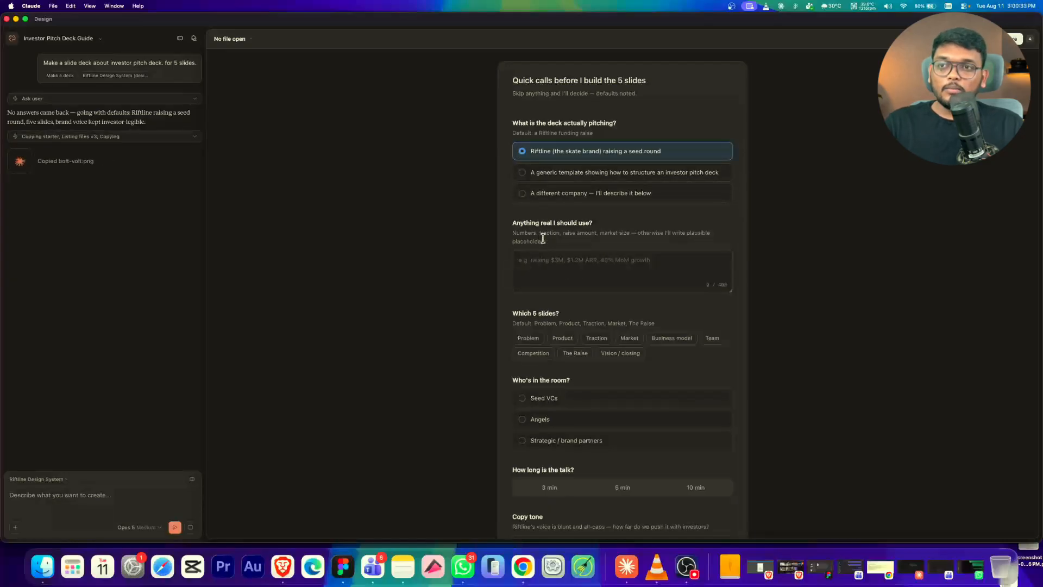
scroll(592, 224, down, 4)
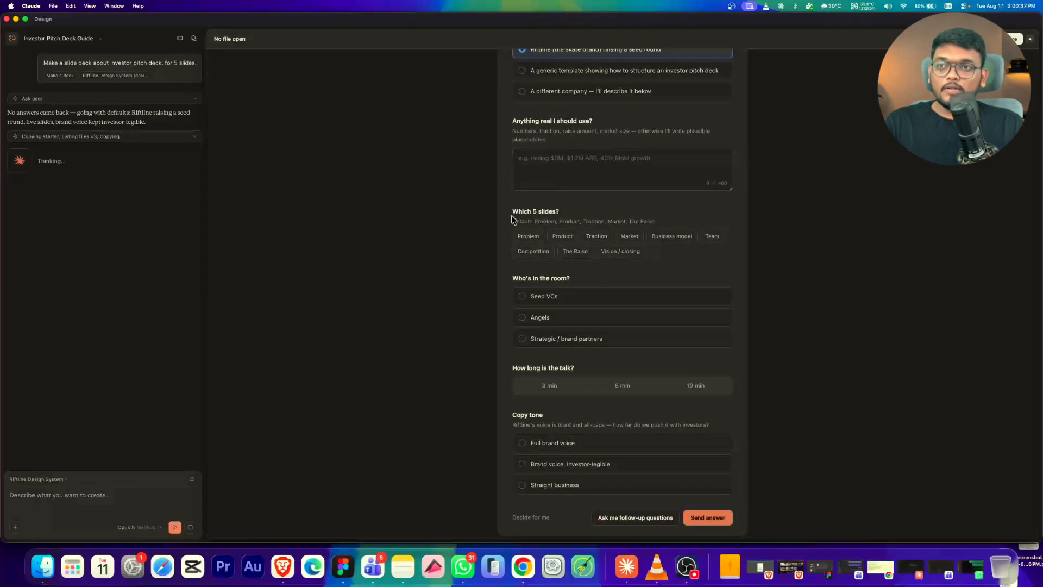
click(525, 237)
click(560, 239)
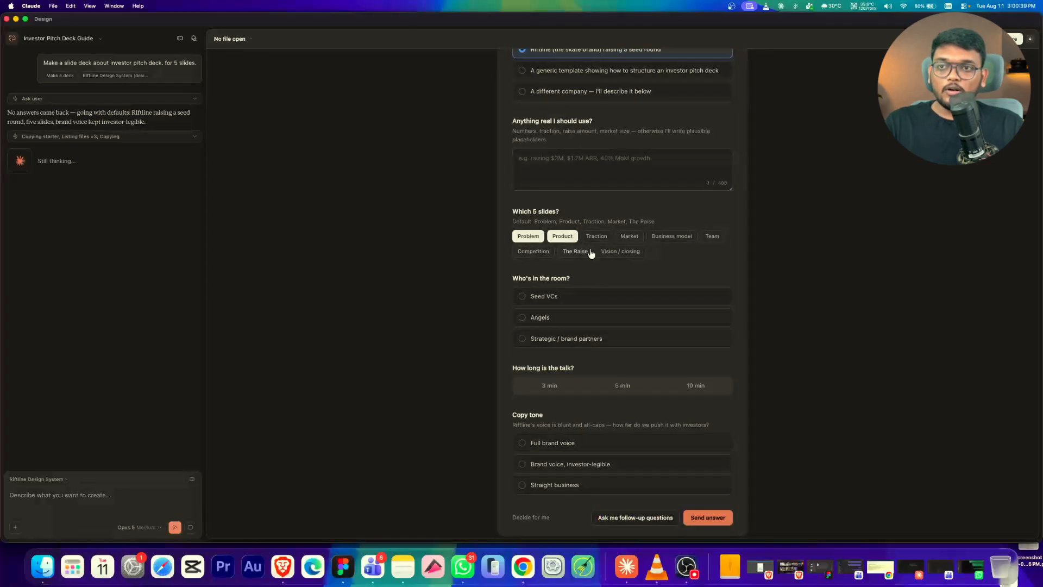
click(596, 237)
click(629, 236)
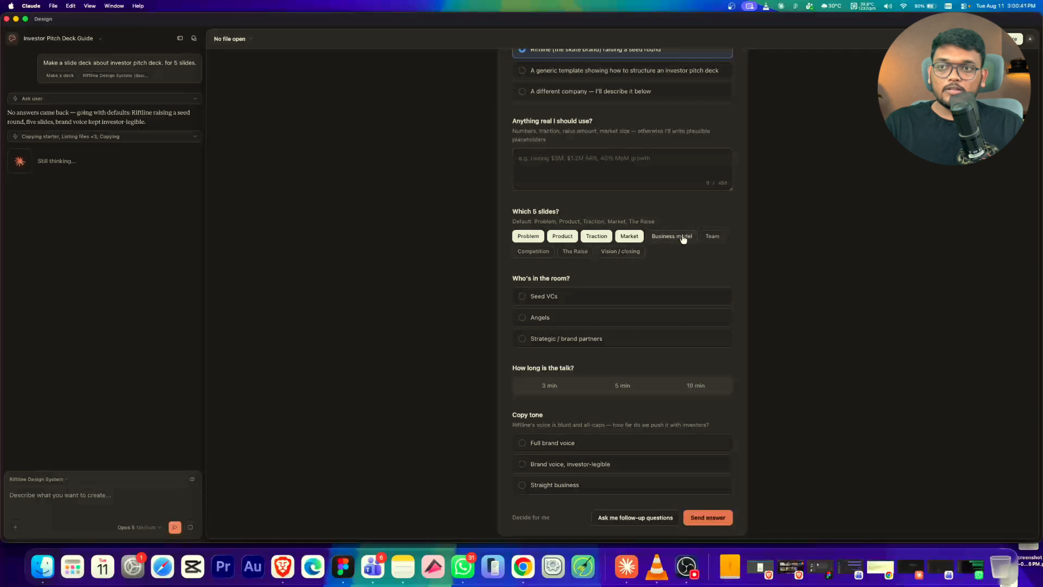
click(679, 237)
Step: Set the audience to Seed VCs, the talk length to 5 min and the copy tone to Full brand voice
scroll(612, 304, down, 1)
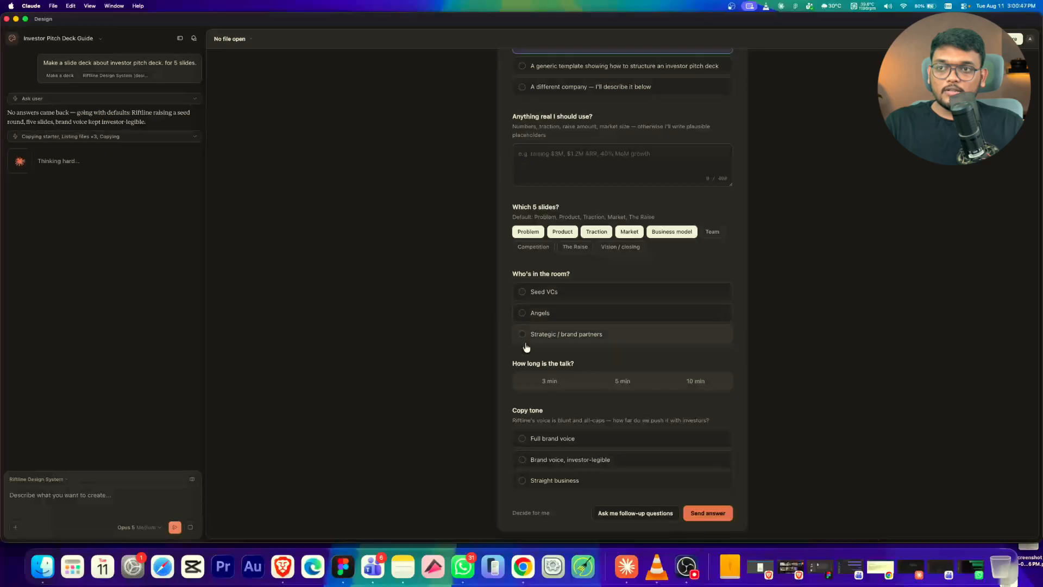
click(521, 292)
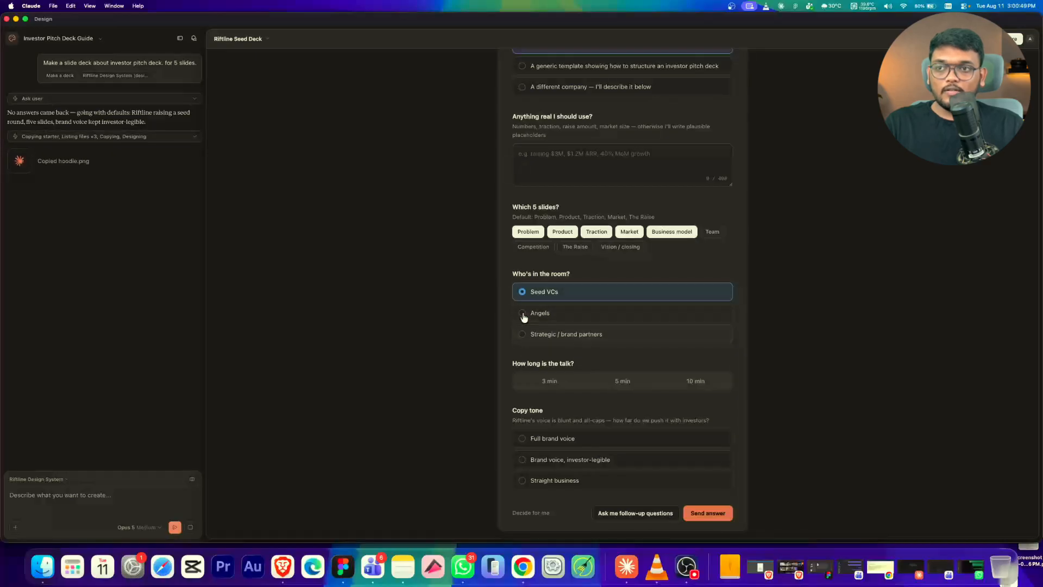
click(522, 314)
click(522, 292)
scroll(530, 356, down, 1)
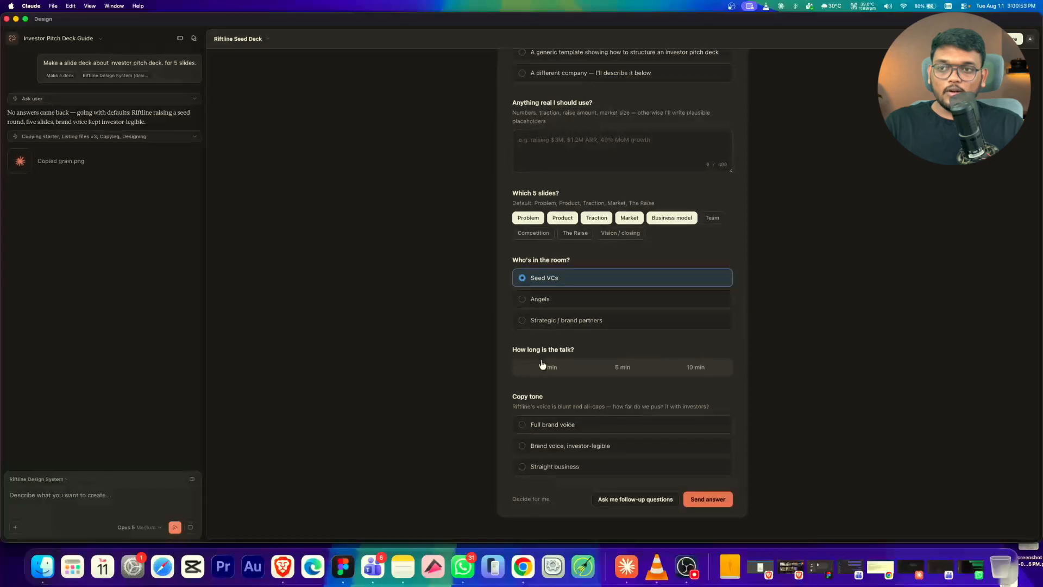
click(628, 371)
click(542, 428)
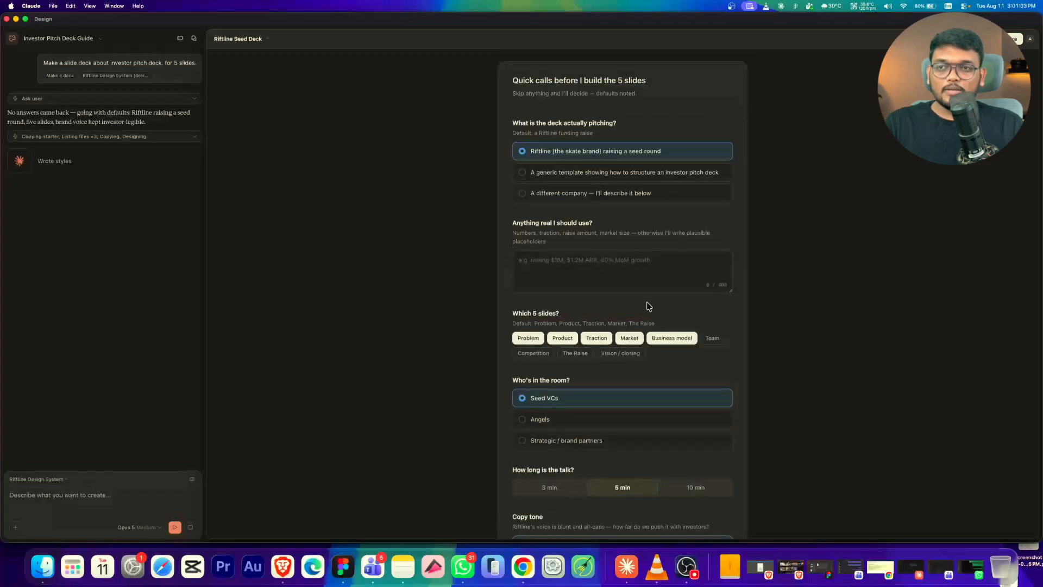
Step: Enter "$2m raised." as the real company information and send the questionnaire answers
click(579, 271)
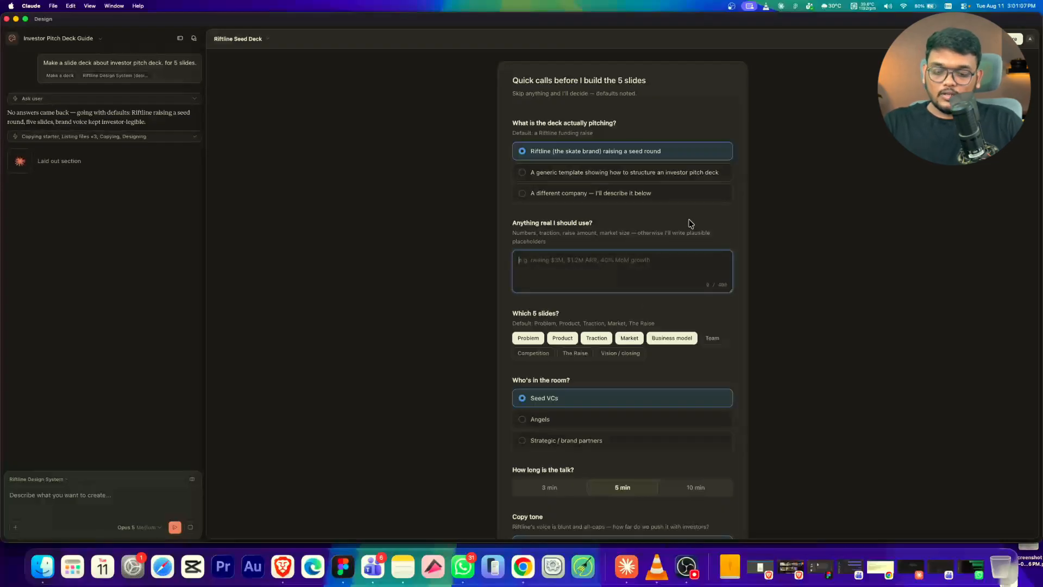
text($)
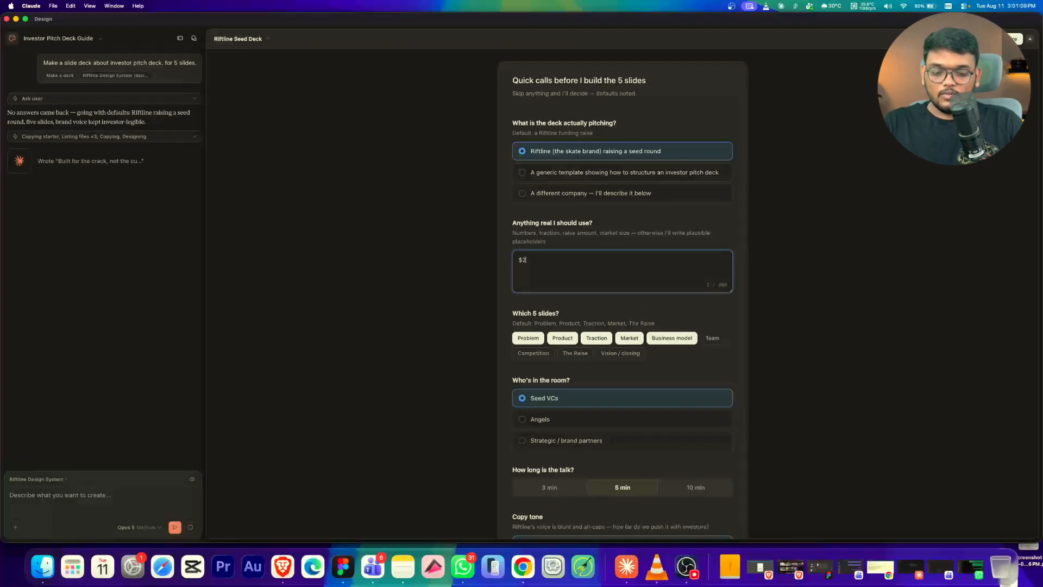
text(2m rais)
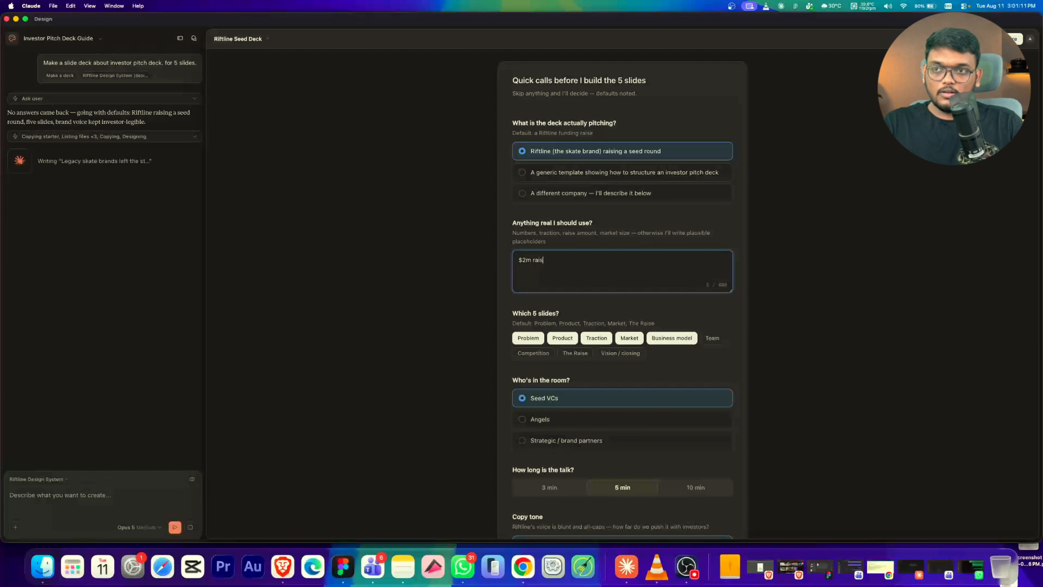
text(ed.)
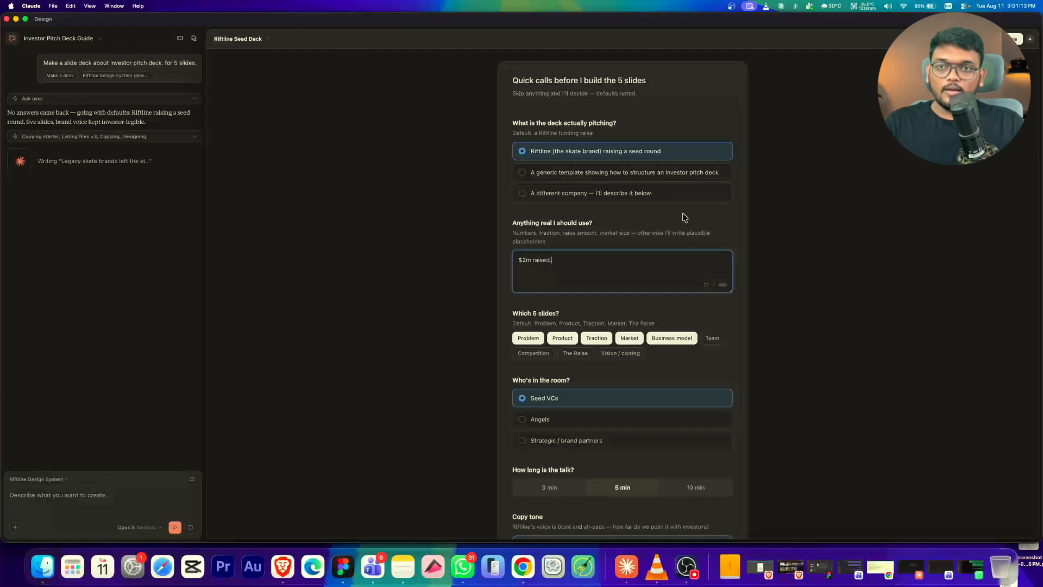
scroll(682, 217, down, 3)
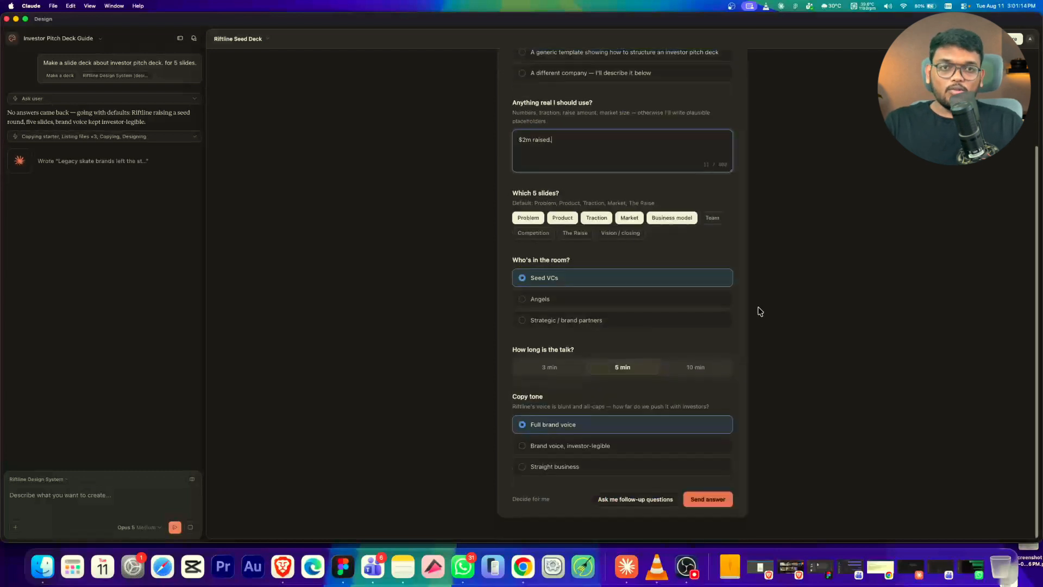
click(711, 500)
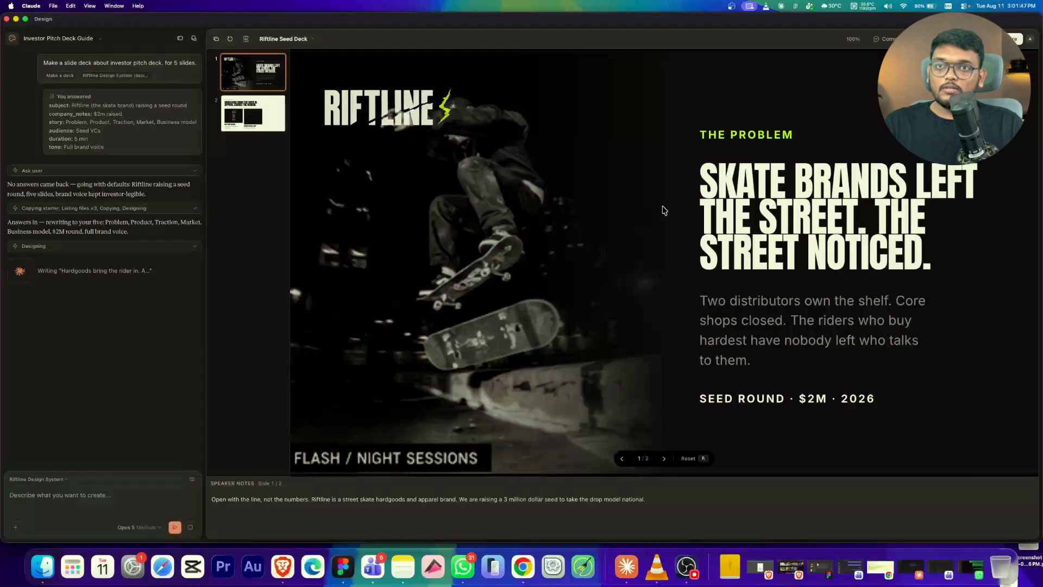
Step: View the product slide of the generated deck, return to the opening problem slide, and inspect the traction slide
click(664, 459)
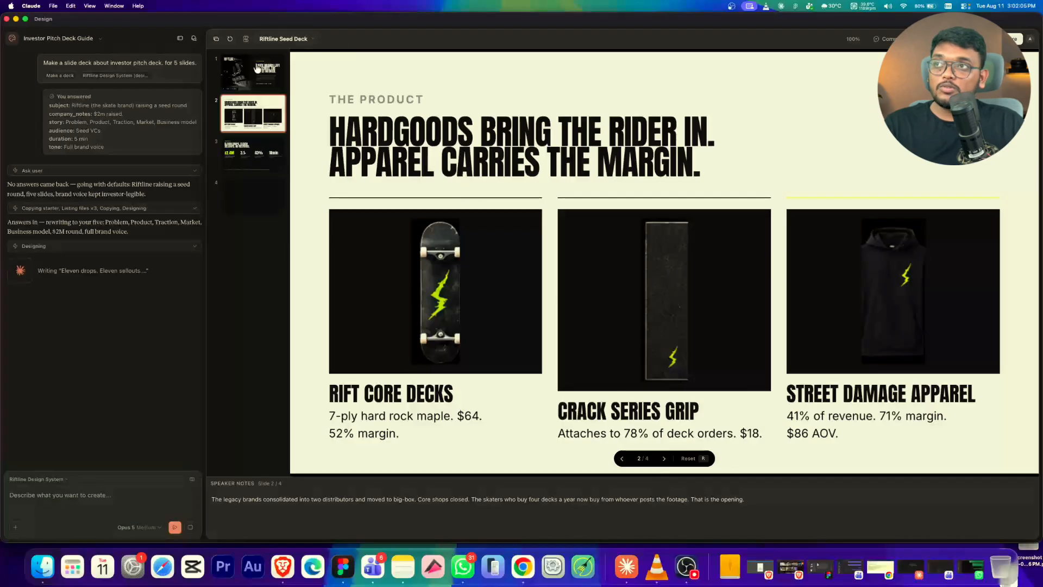
click(255, 82)
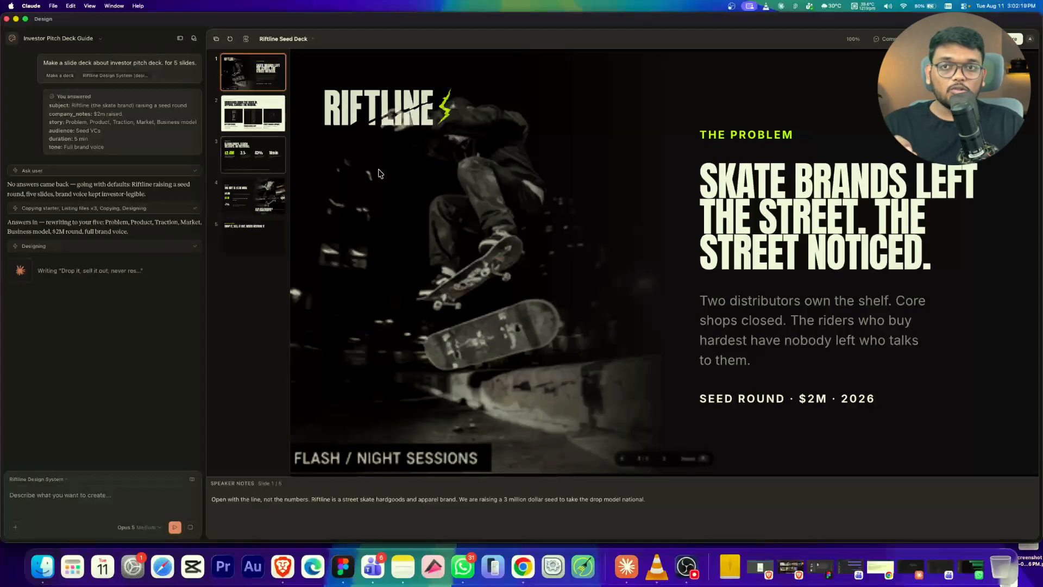
click(242, 159)
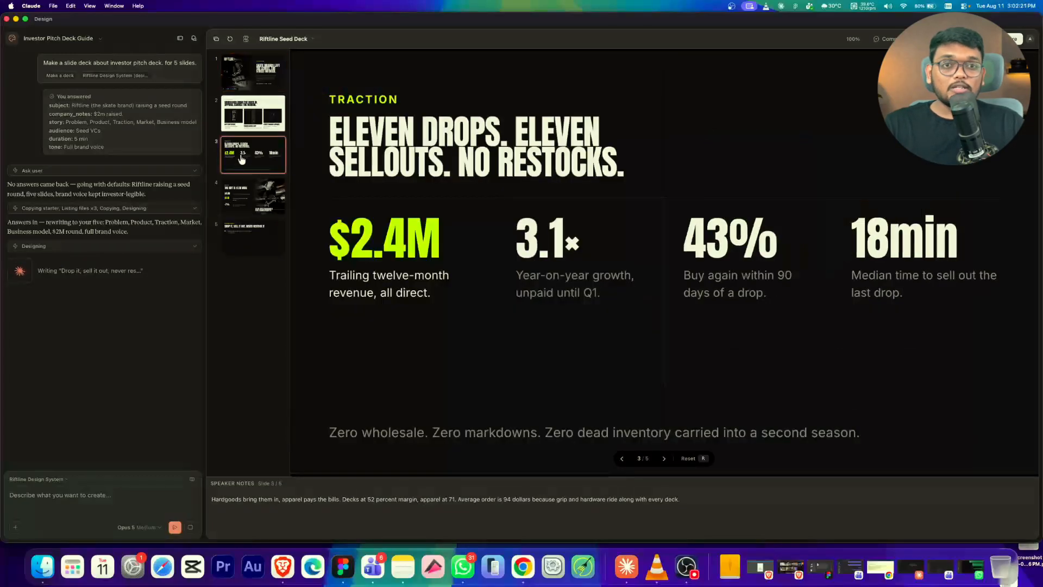